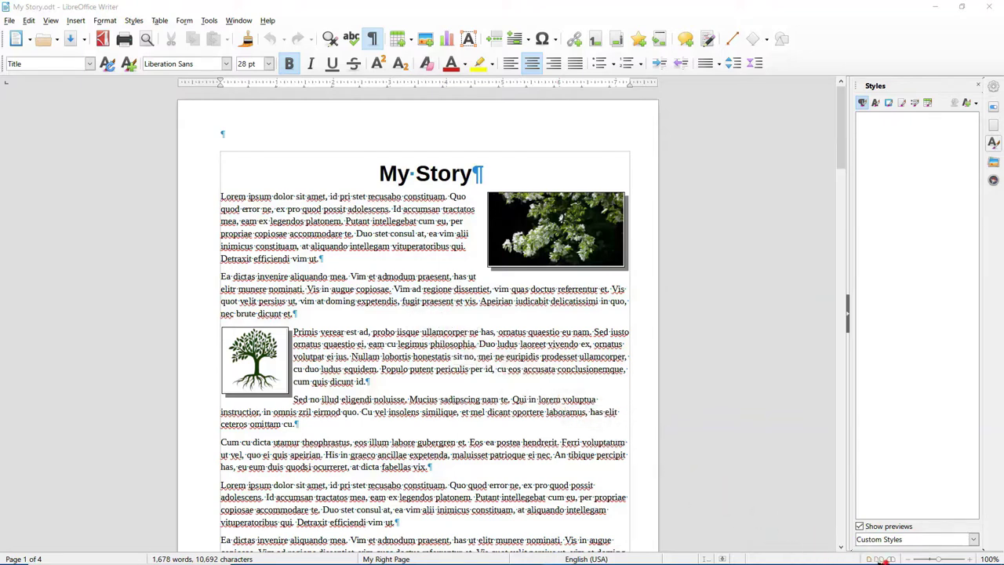
Examine the facing pages in book view at 24% zoom and restore the single-page view at 100%
click(893, 558)
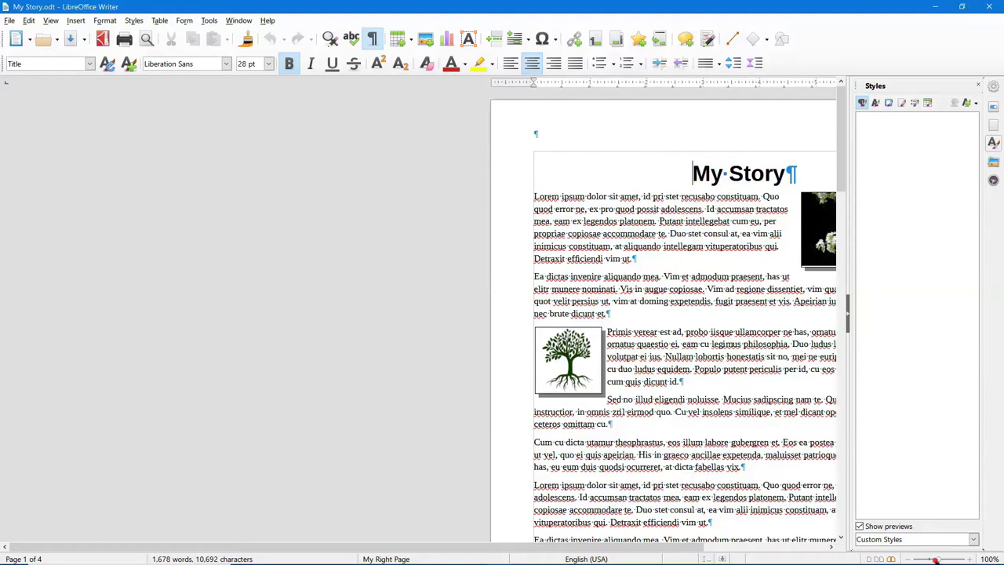
drag(934, 558, 877, 559)
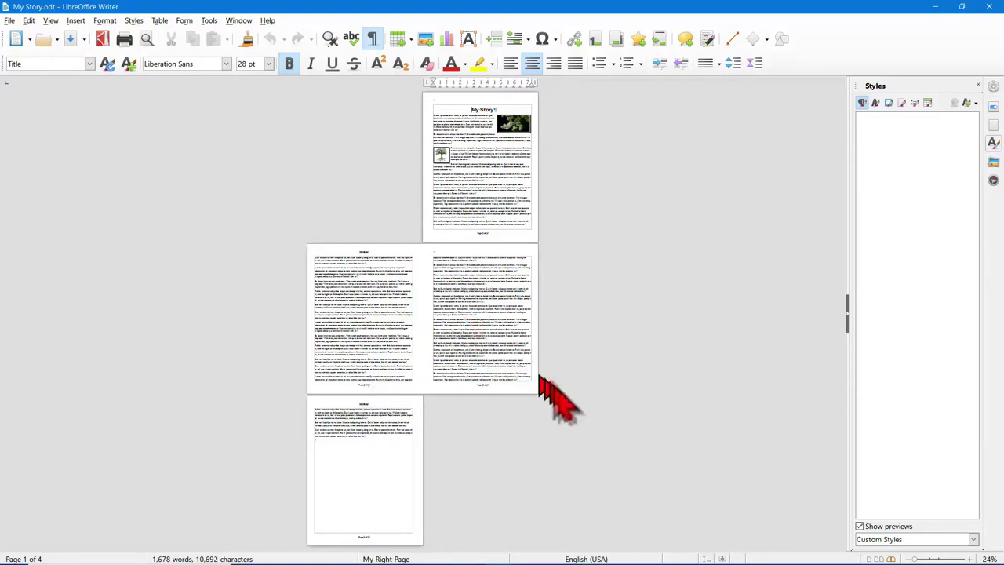
click(869, 557)
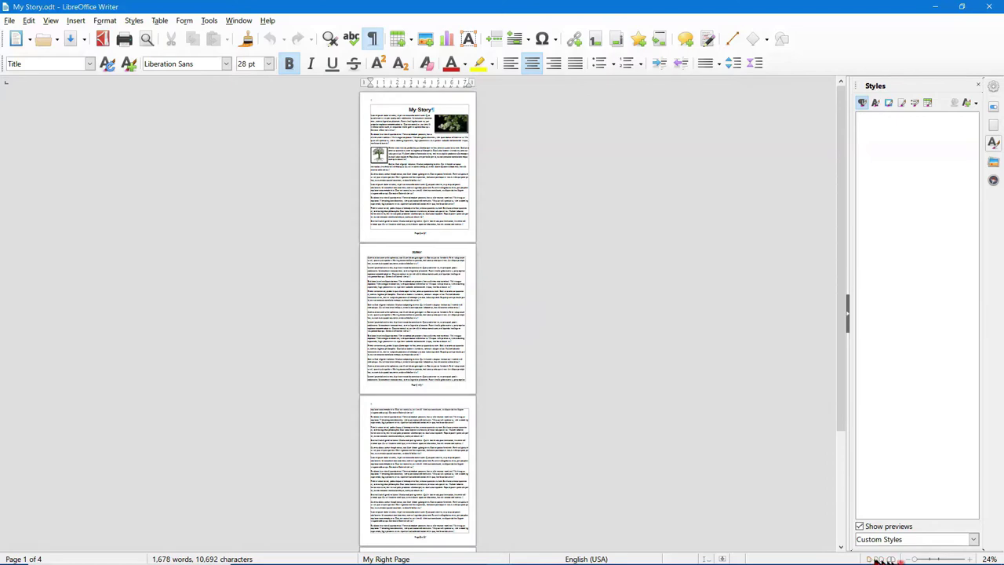
click(914, 559)
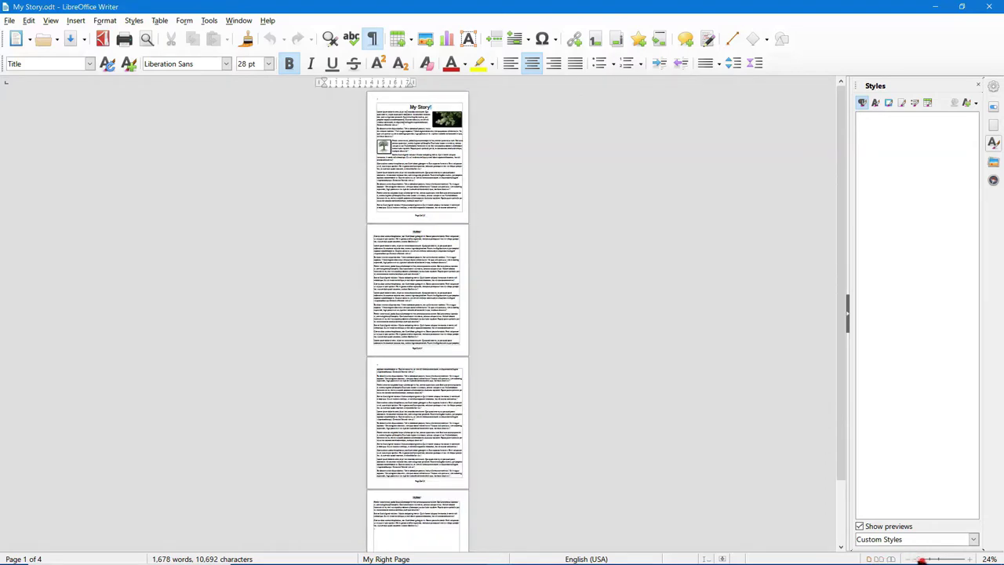
click(936, 559)
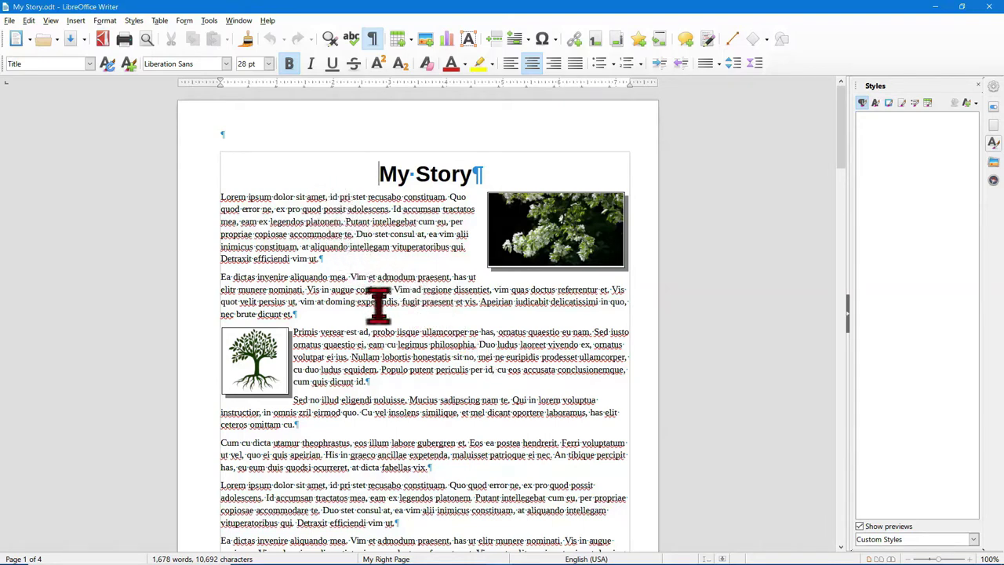
Review the page-number footer on the first page and the title header on the second page
scroll(379, 304, down, 7)
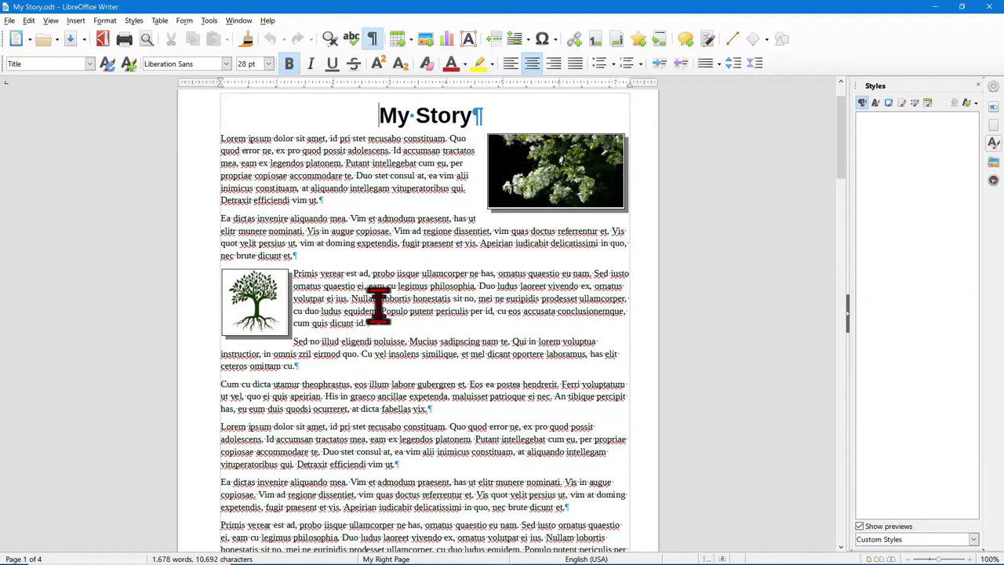
scroll(378, 303, down, 2)
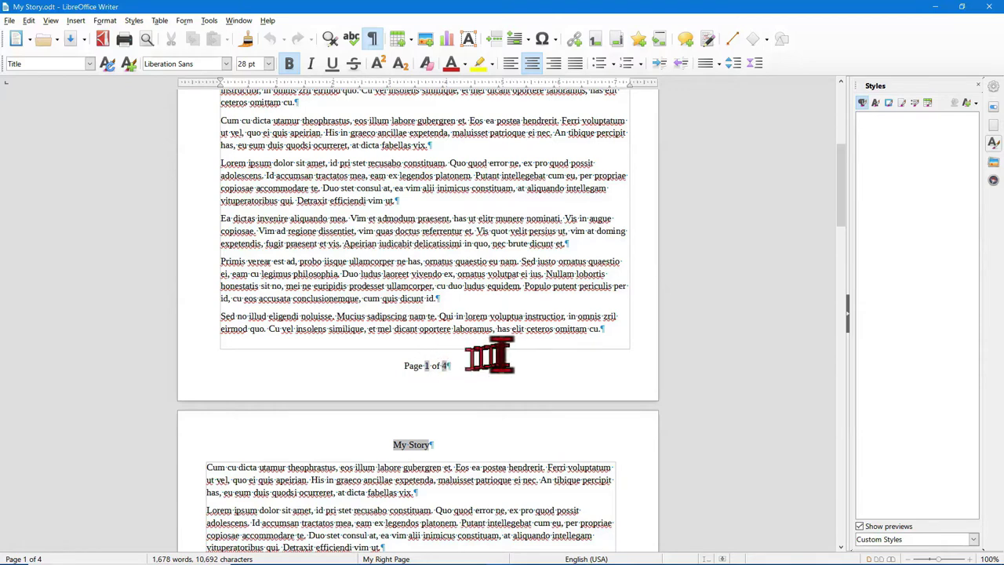
scroll(501, 355, down, 2)
scroll(502, 354, down, 2)
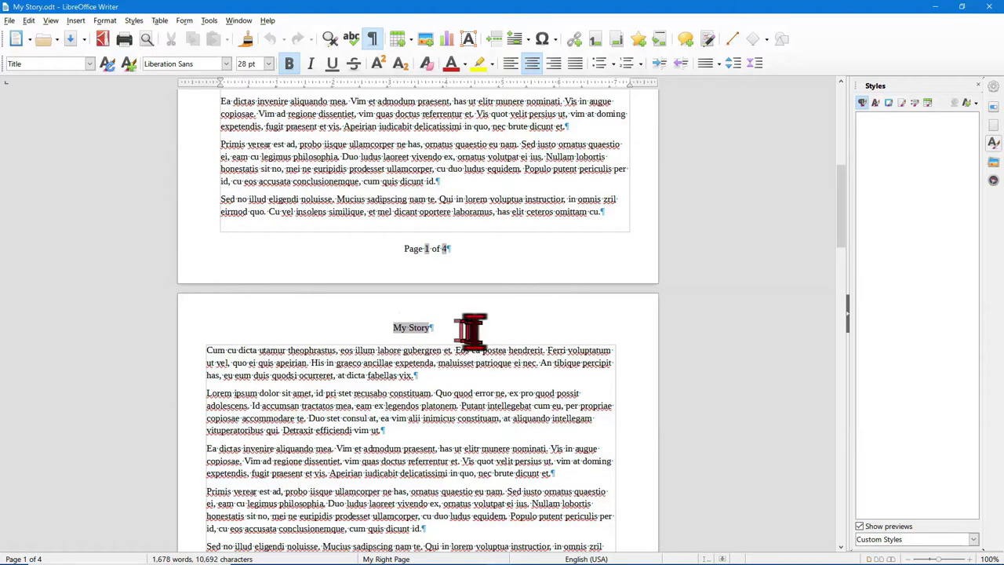
scroll(475, 329, up, 15)
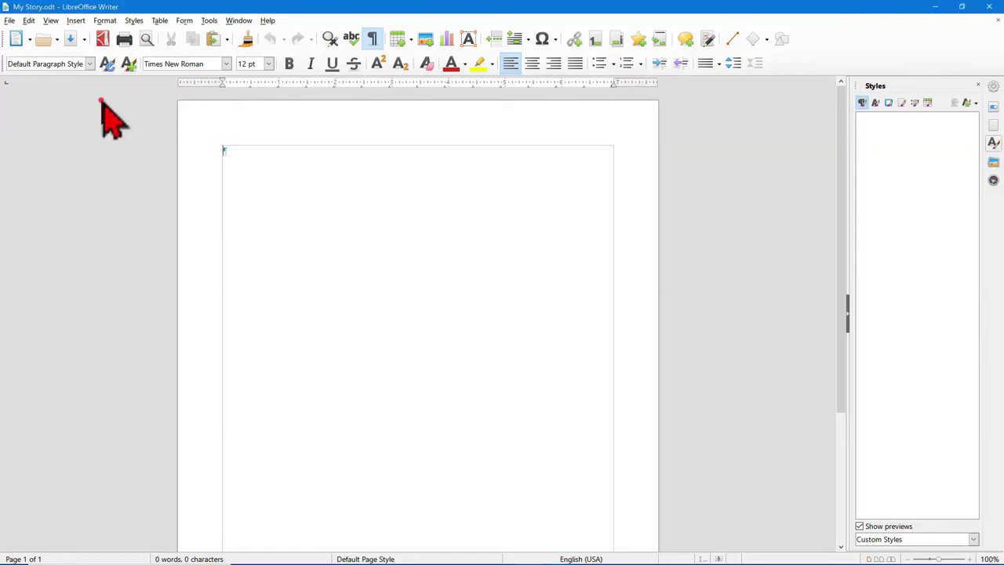
click(83, 39)
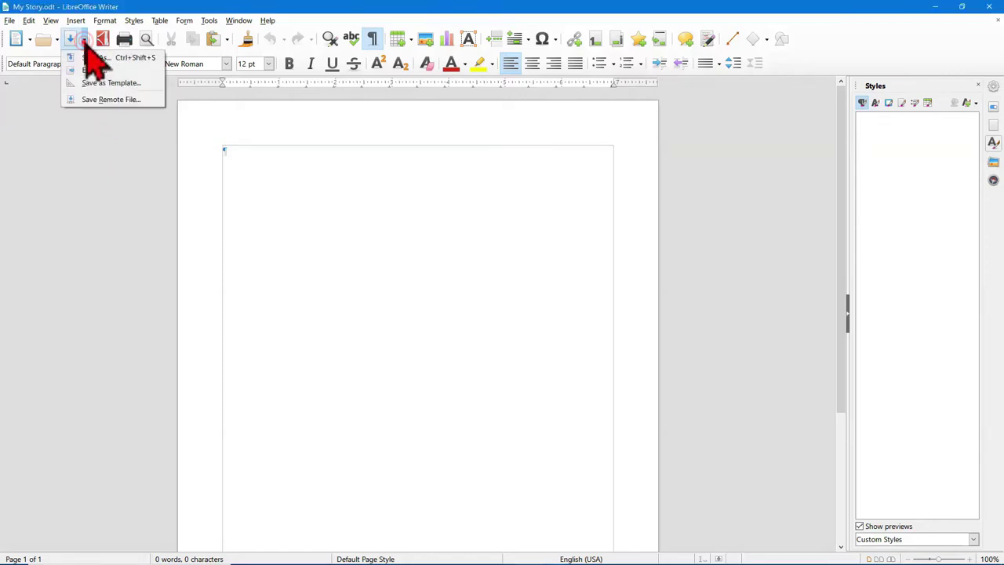
click(106, 57)
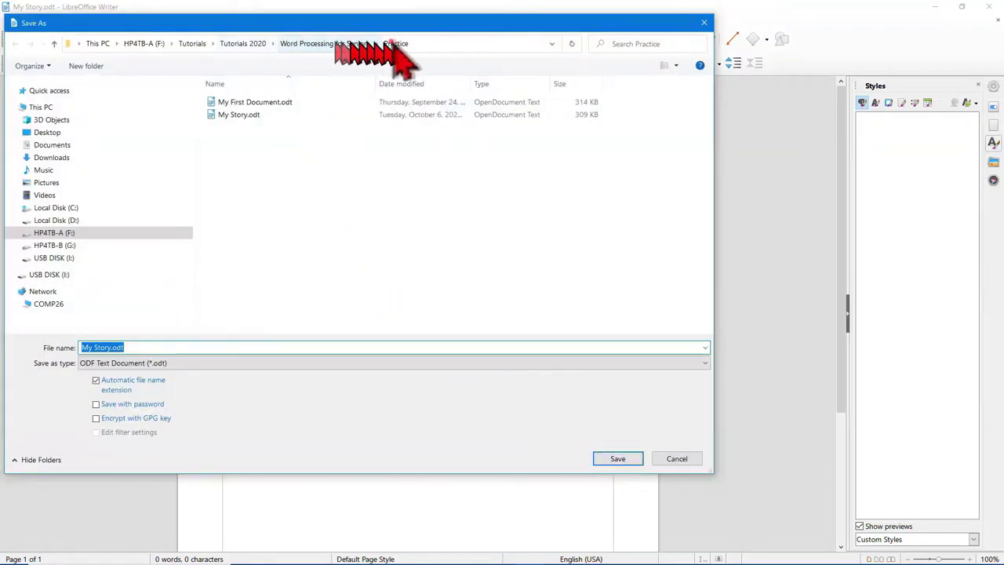
click(247, 115)
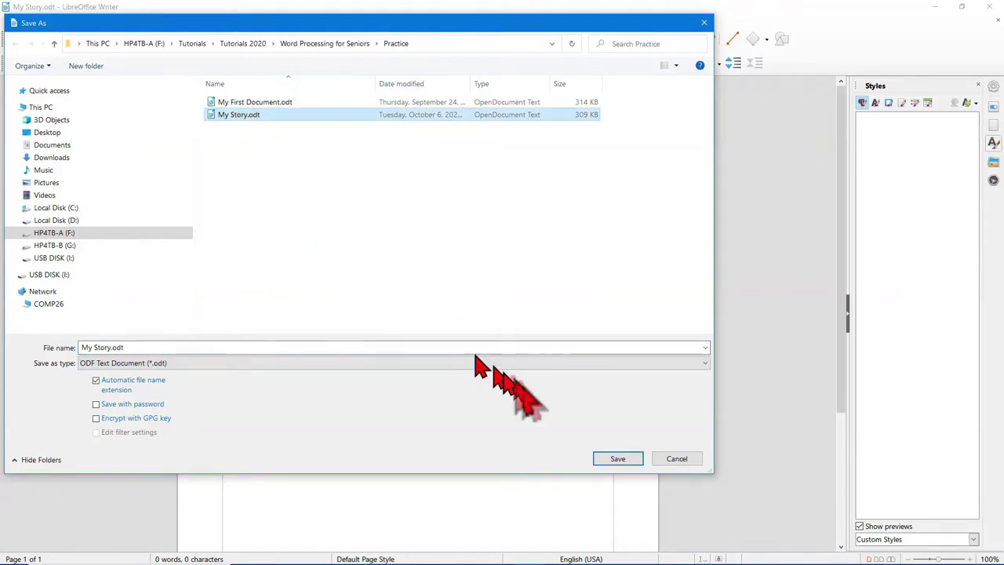
click(673, 459)
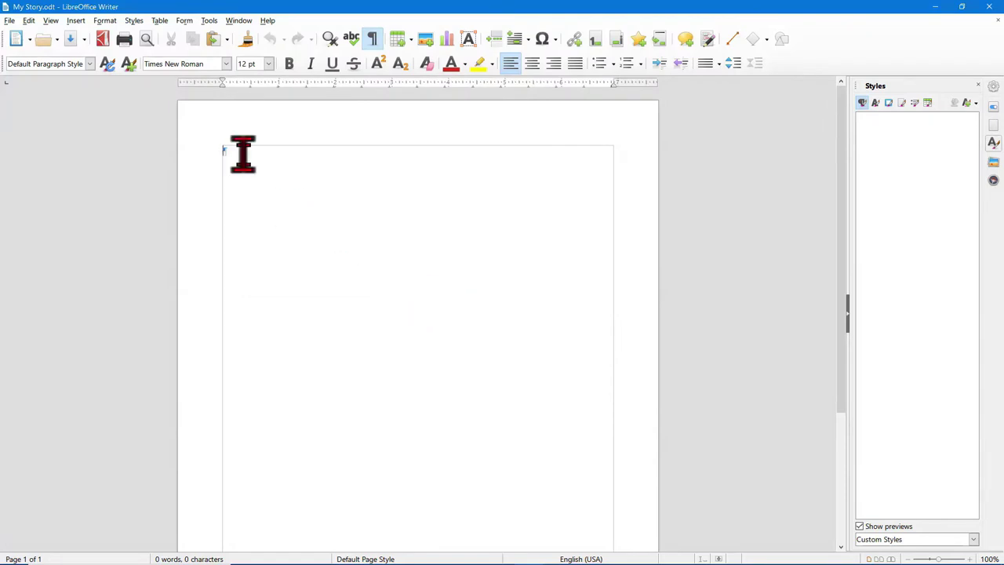
Enter the title "My Story", apply the Title paragraph style to it and start a new paragraph below
text(My Story)
click(91, 64)
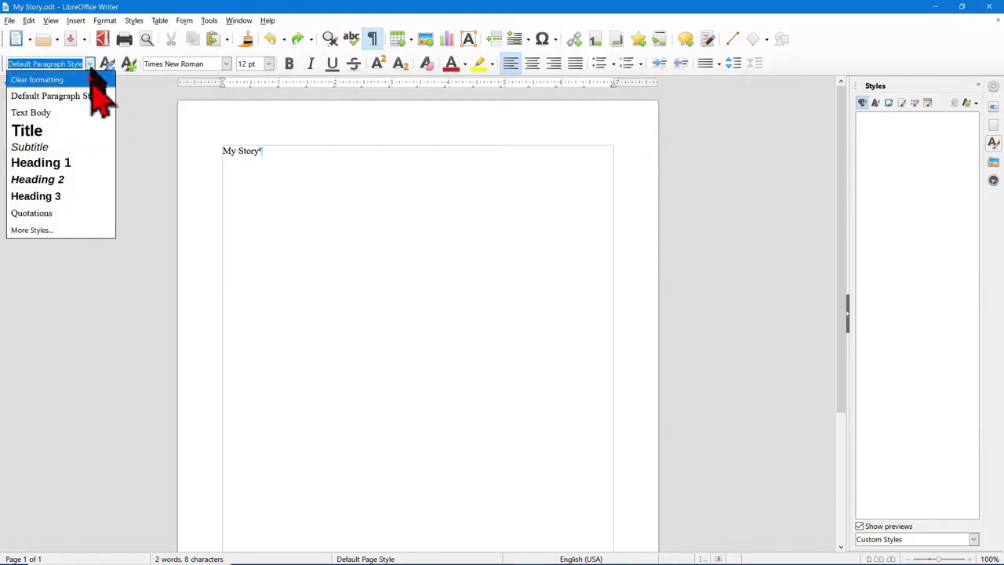
click(72, 131)
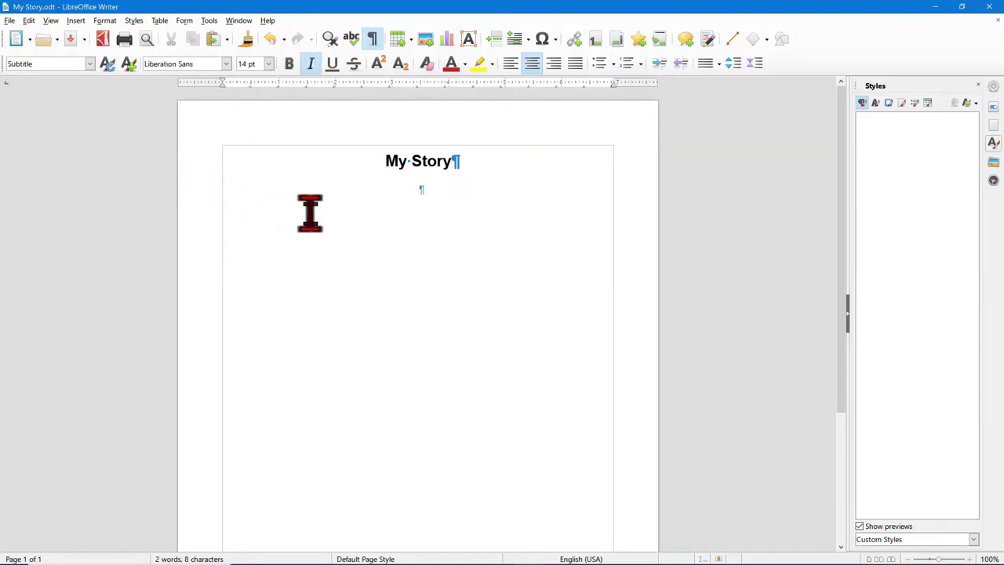
Compare the title's style with the paragraph below it and apply the Text Body style to that empty paragraph
click(392, 162)
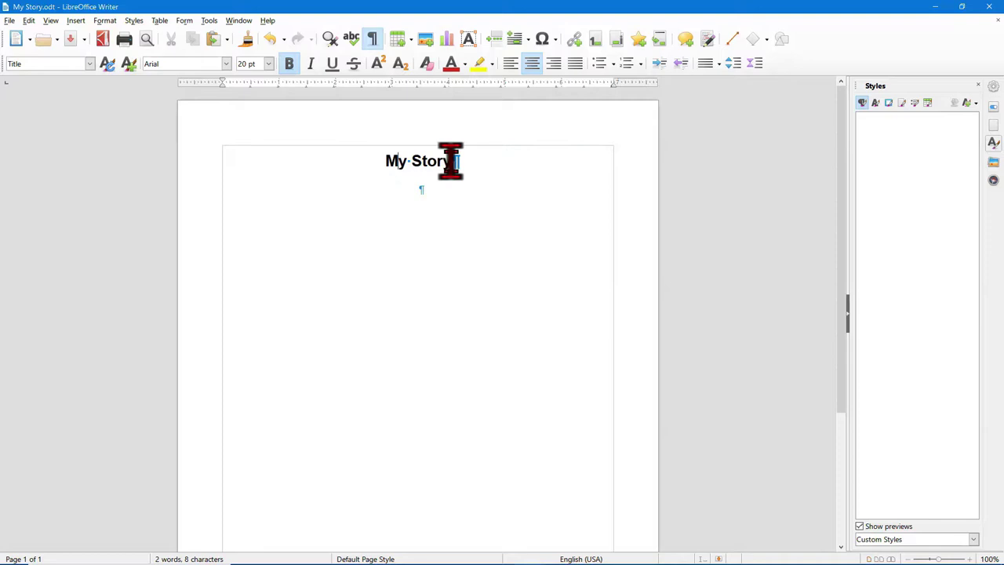
click(441, 187)
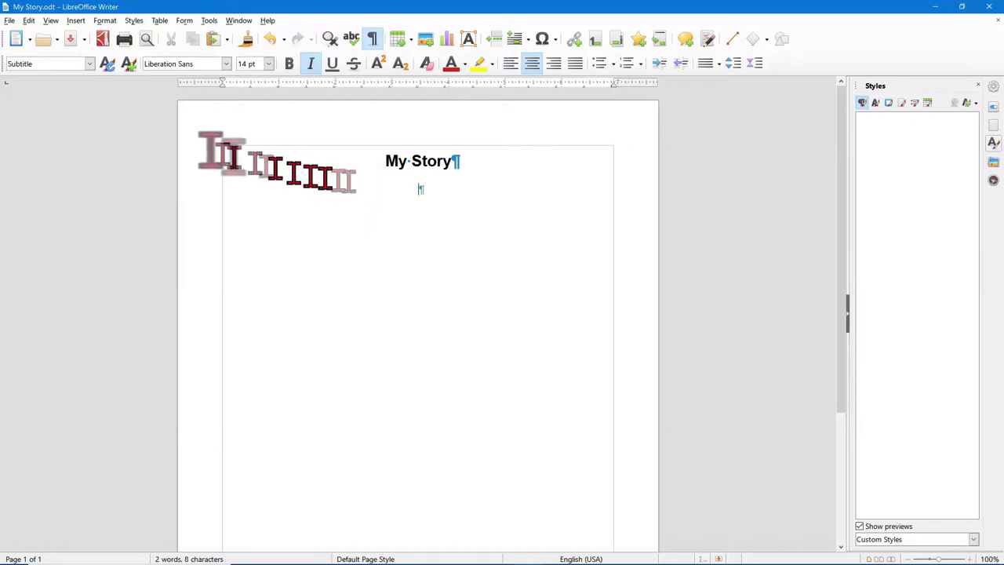
click(89, 65)
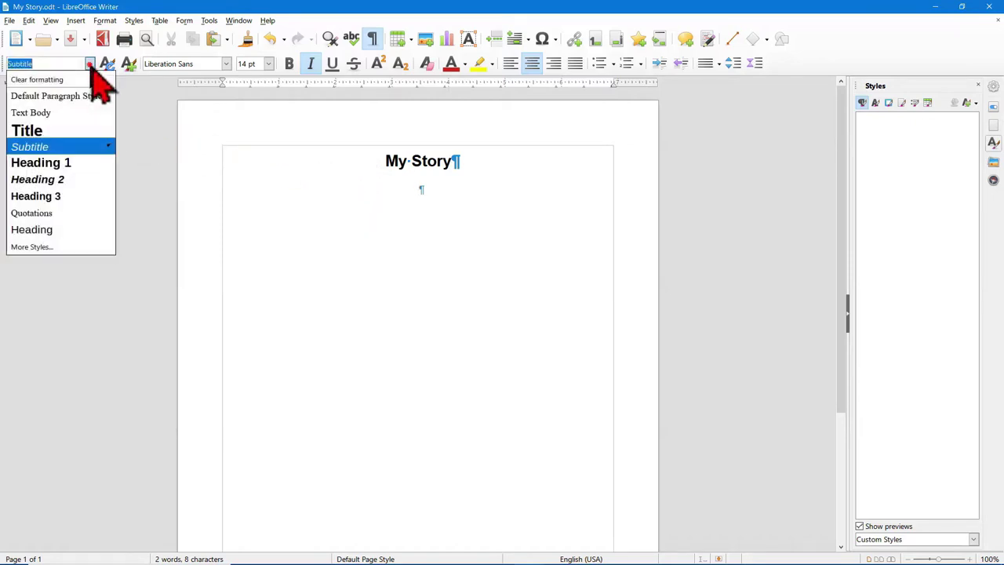
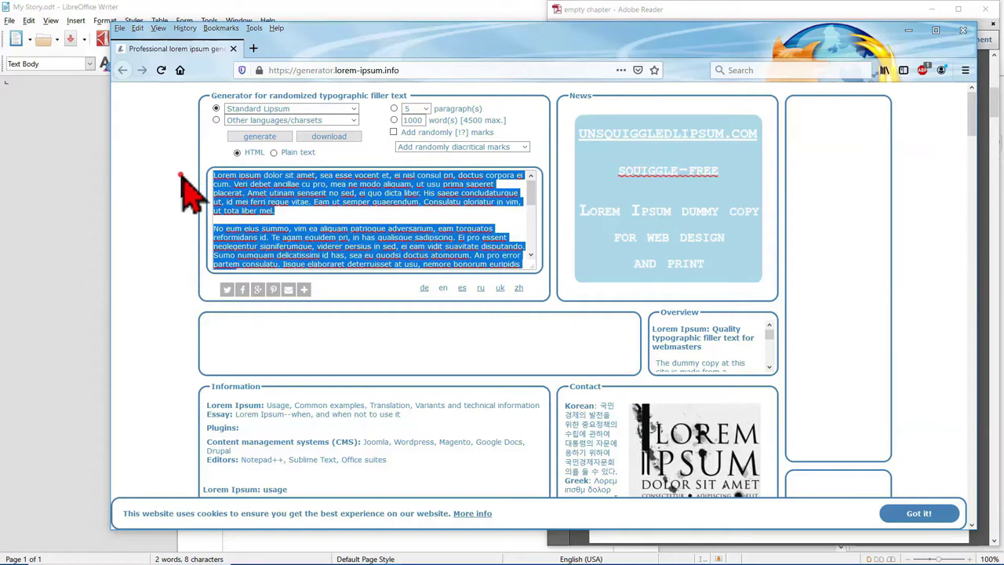
Switch back to the My Story document in LibreOffice Writer and paste the copied lorem ipsum as unformatted text below the title
click(89, 153)
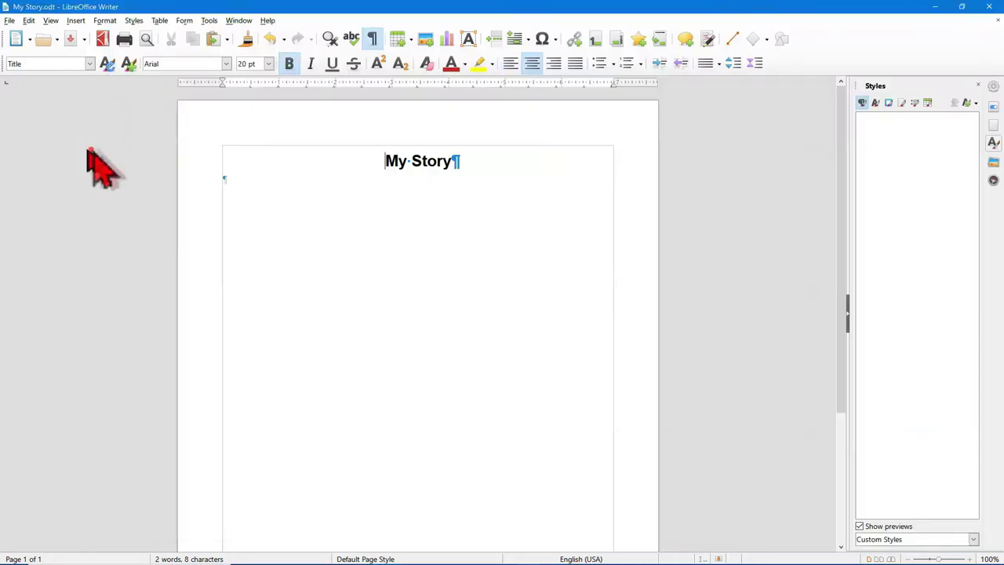
click(228, 174)
key(End)
key(Return)
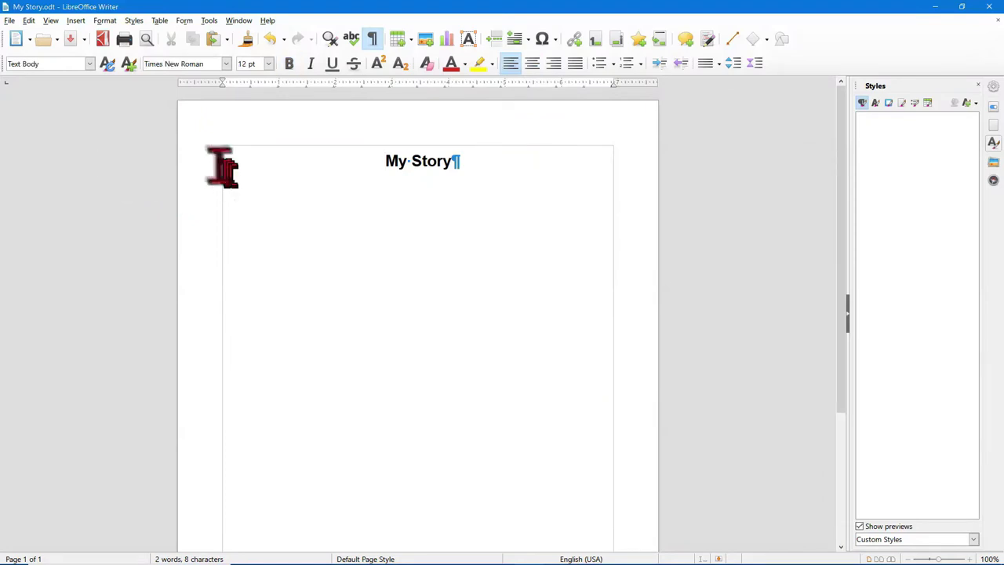
click(30, 21)
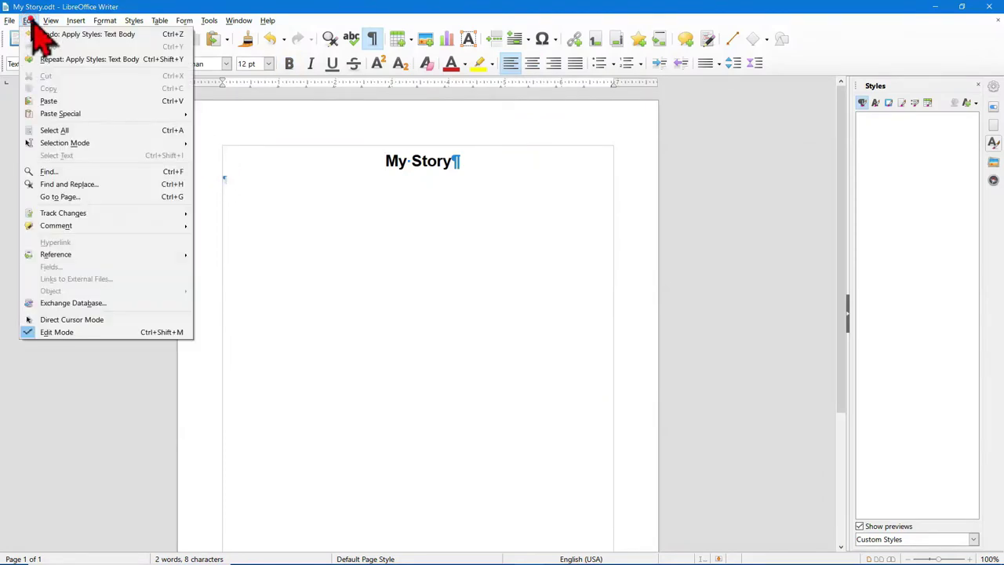
mouse_move(78, 114)
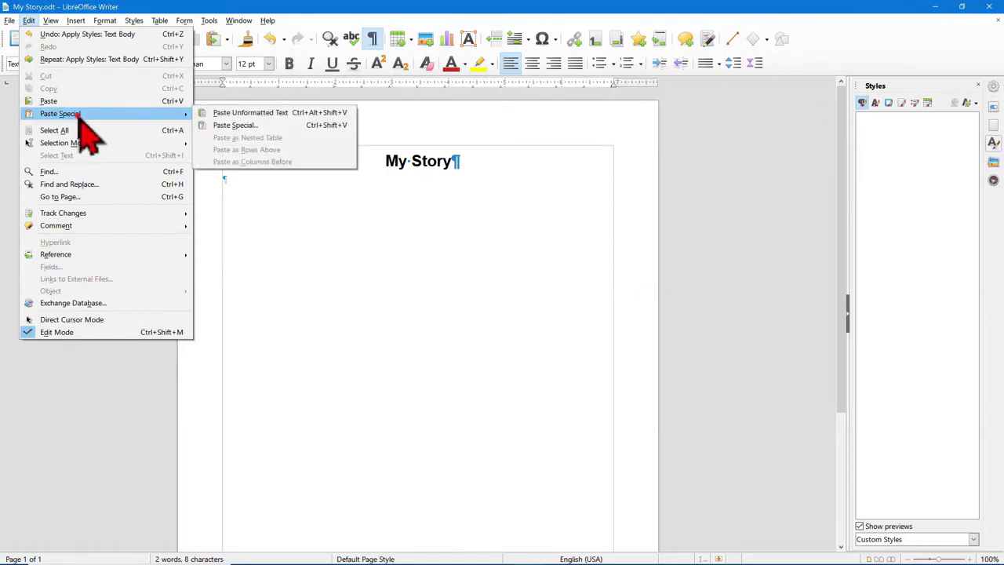
click(258, 113)
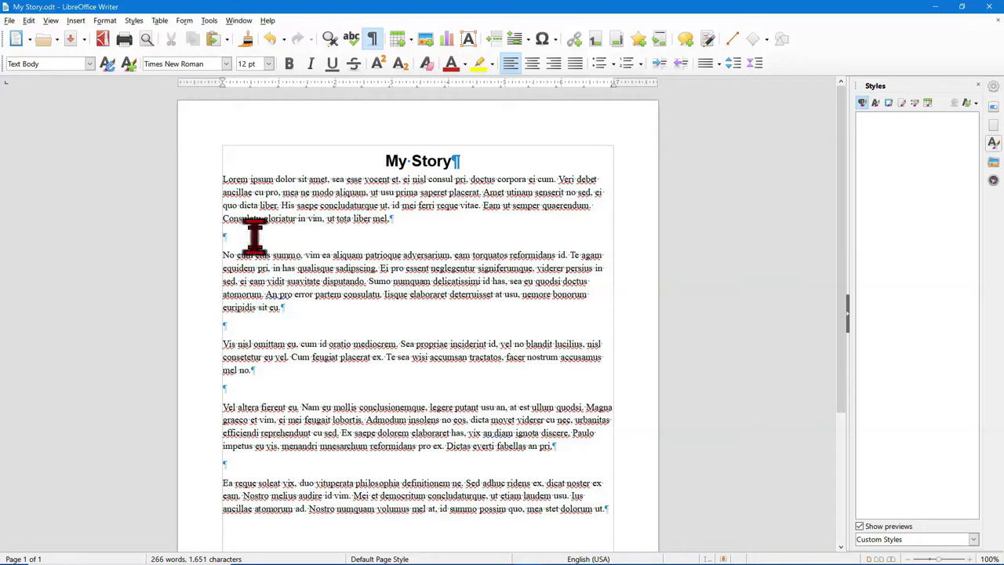
Delete the empty paragraphs between the pasted text paragraphs and add one empty paragraph at the end
key(BackSpace)
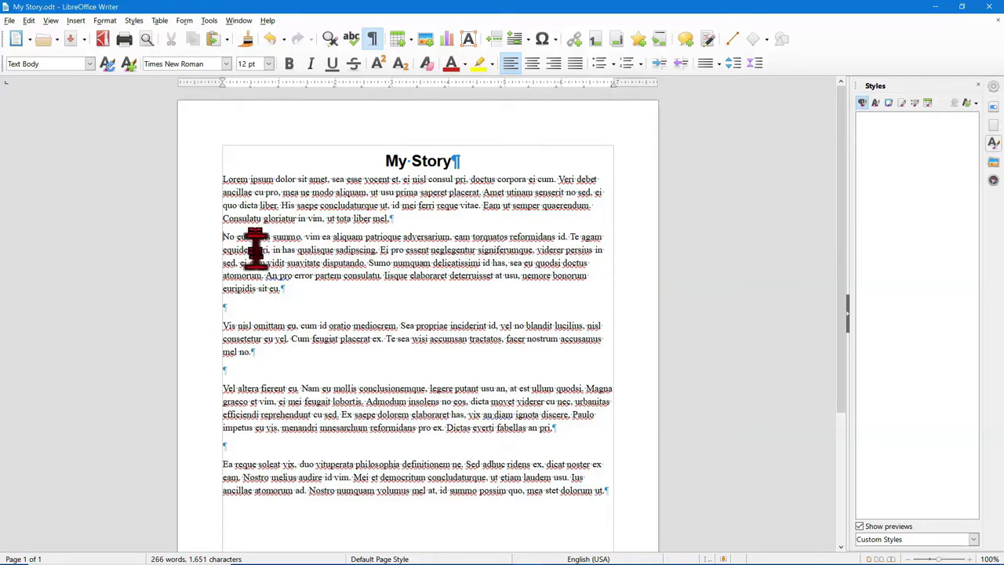
key(BackSpace)
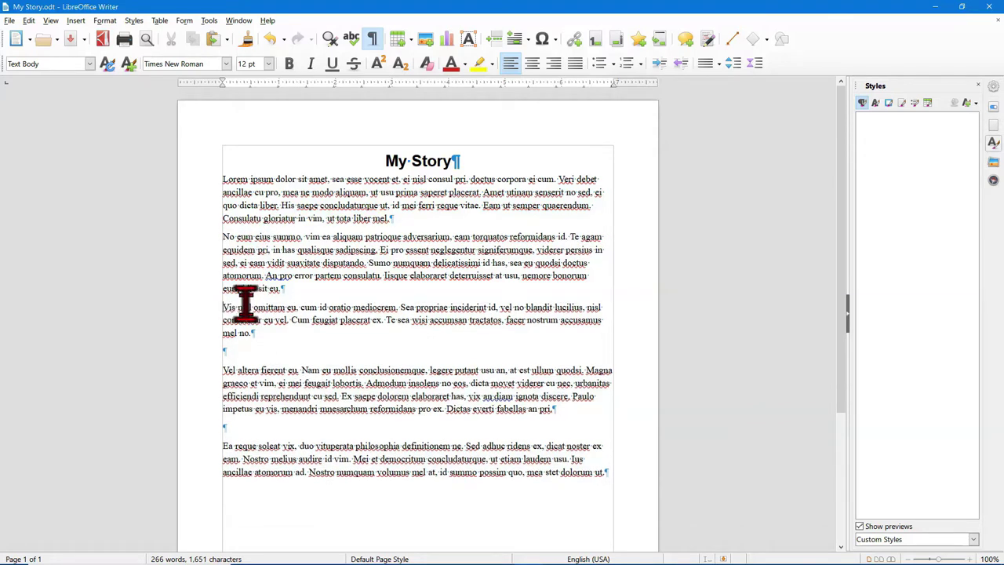
key(BackSpace)
key(BackSpace)
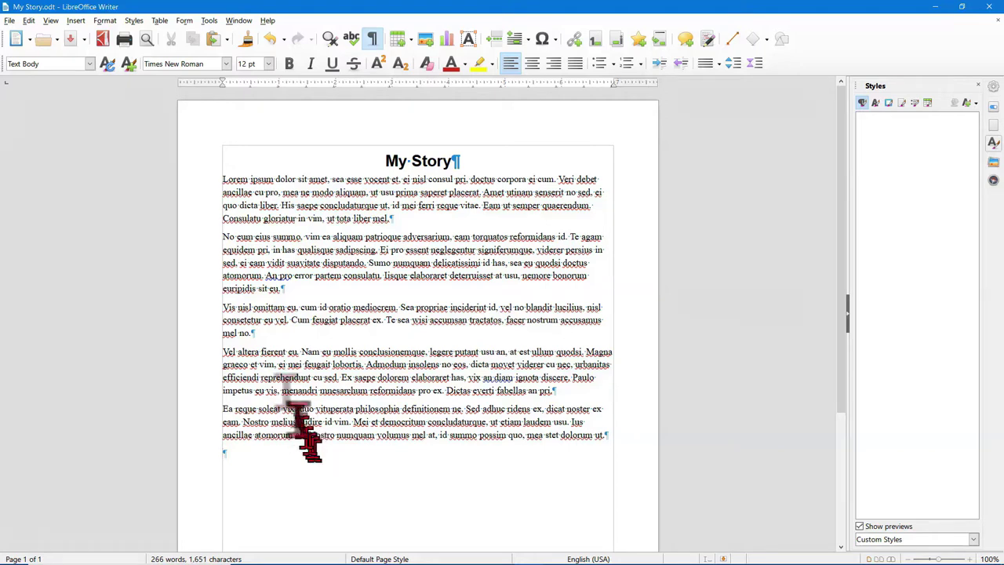
Copy all five body paragraphs, paste them six times at the end to fill four pages, and return to the document's start
click(238, 178)
double_click(237, 179)
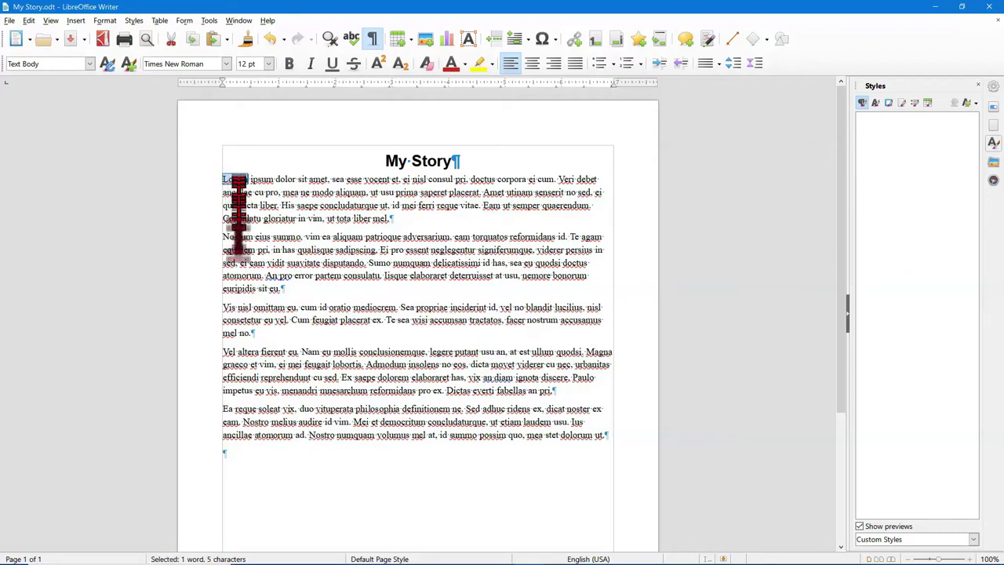
shift+click(251, 455)
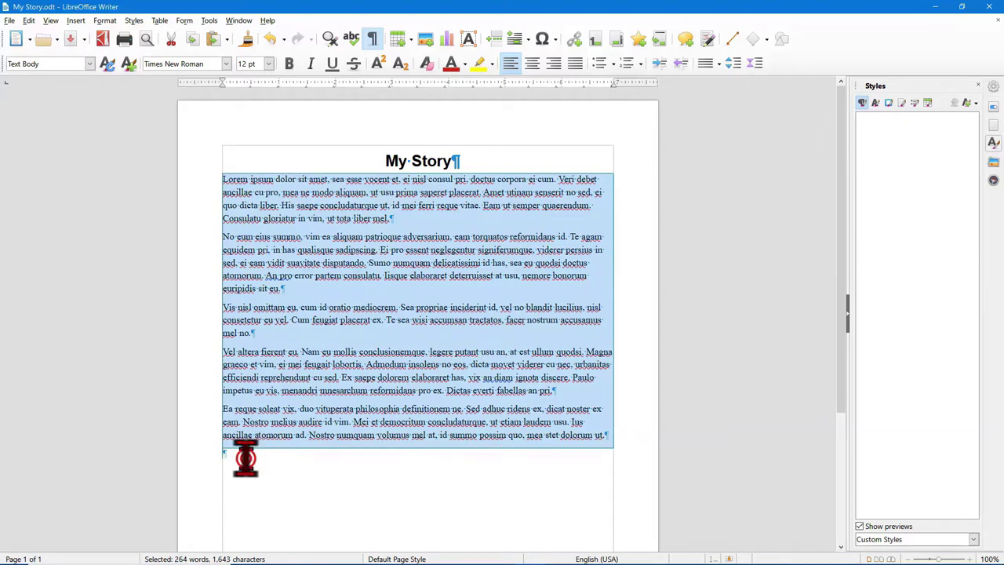
click(246, 460)
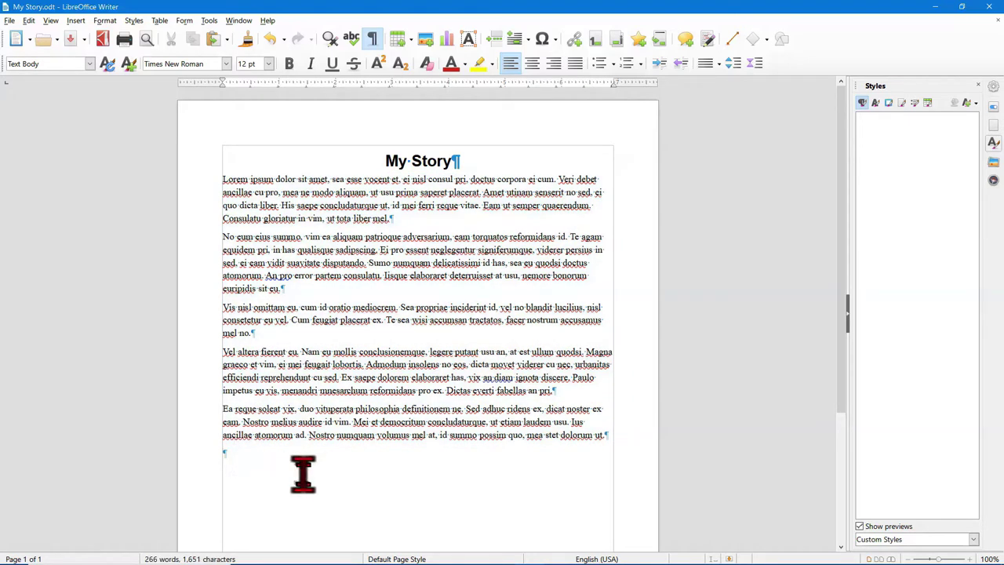
key(ctrl+Return)
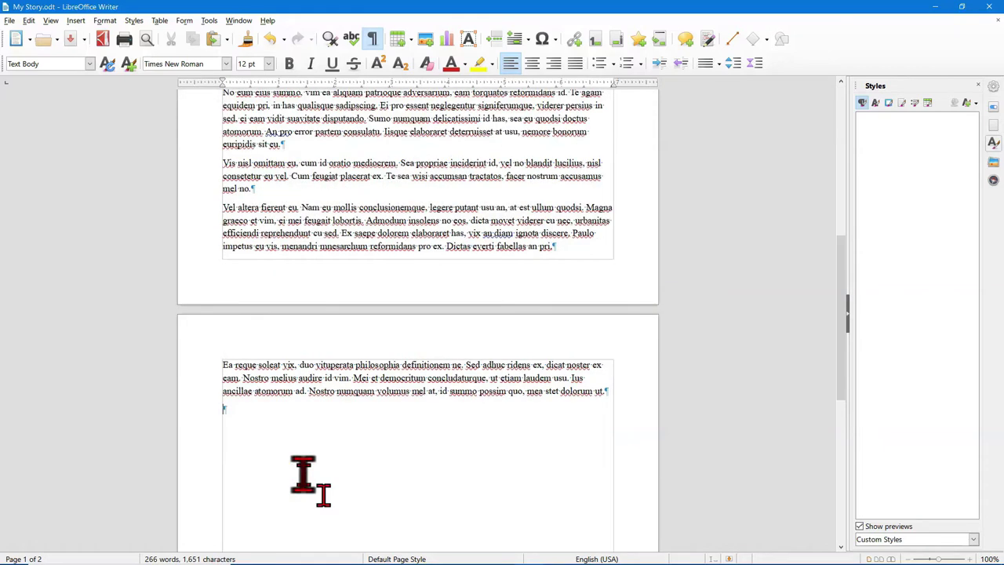
key(ctrl+z)
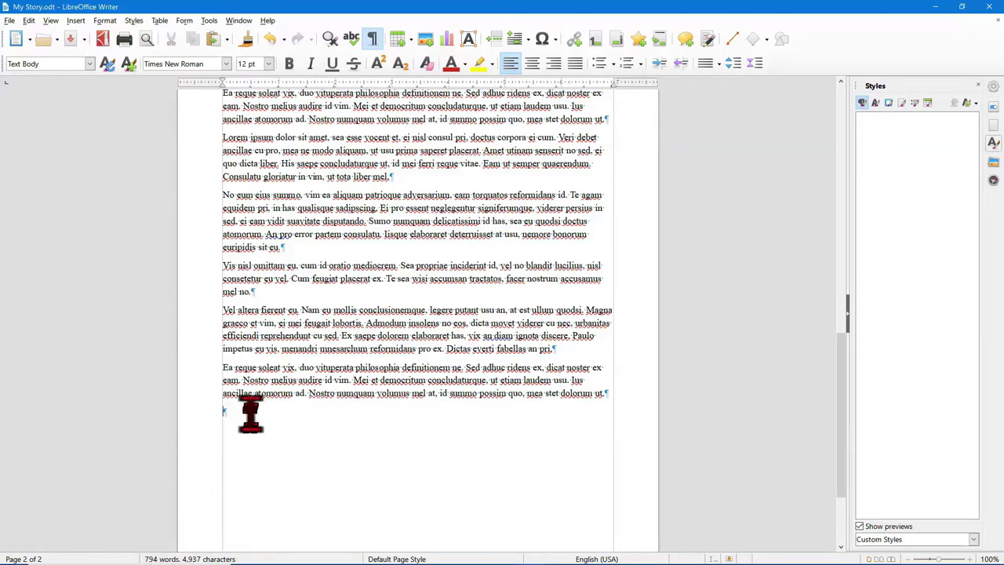
key(ctrl+v)
key(ctrl+v)
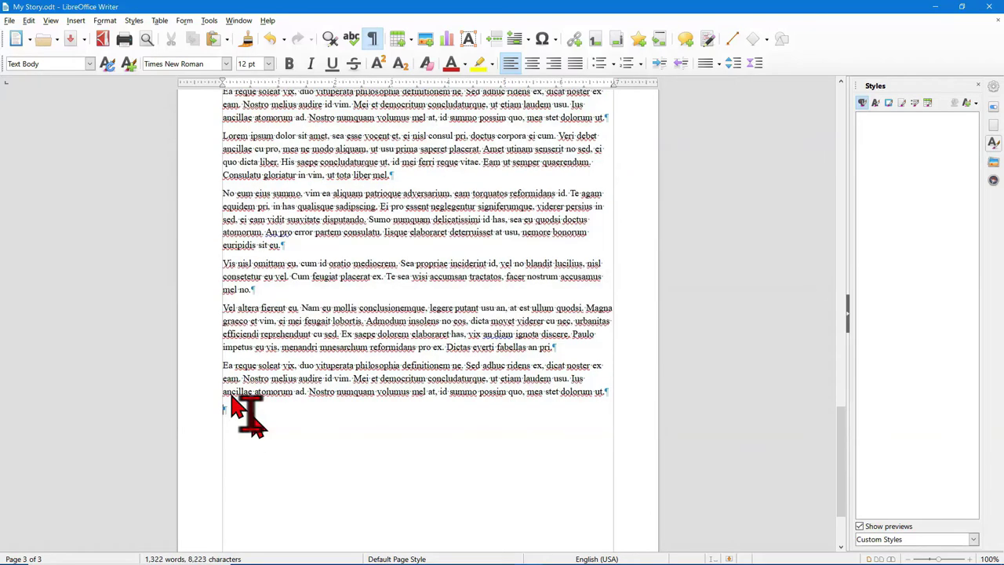
key(ctrl+v)
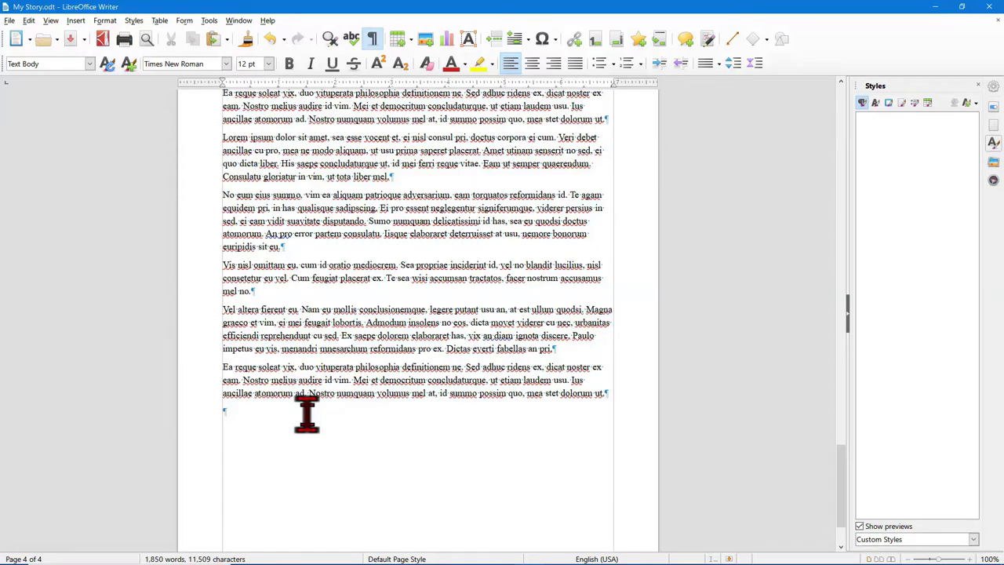
key(ctrl+Home)
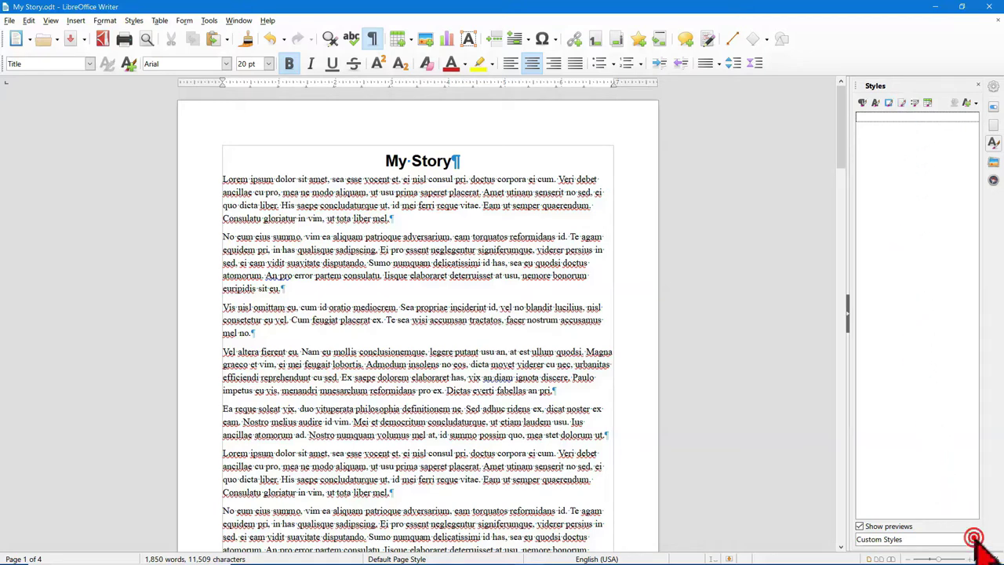
List all page styles, apply Right Page to the first page, and check the page style used on the second page
click(973, 538)
click(897, 496)
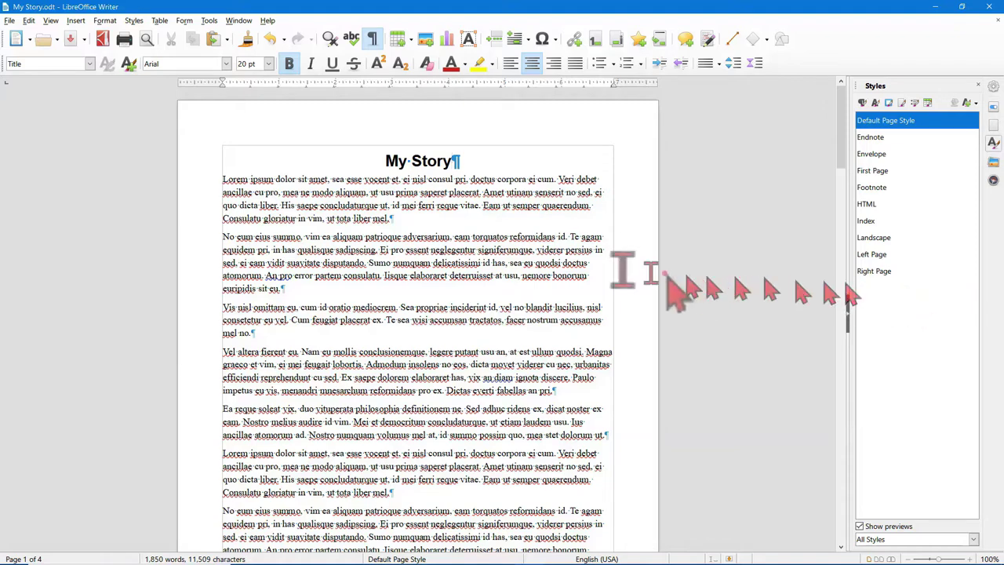
click(518, 237)
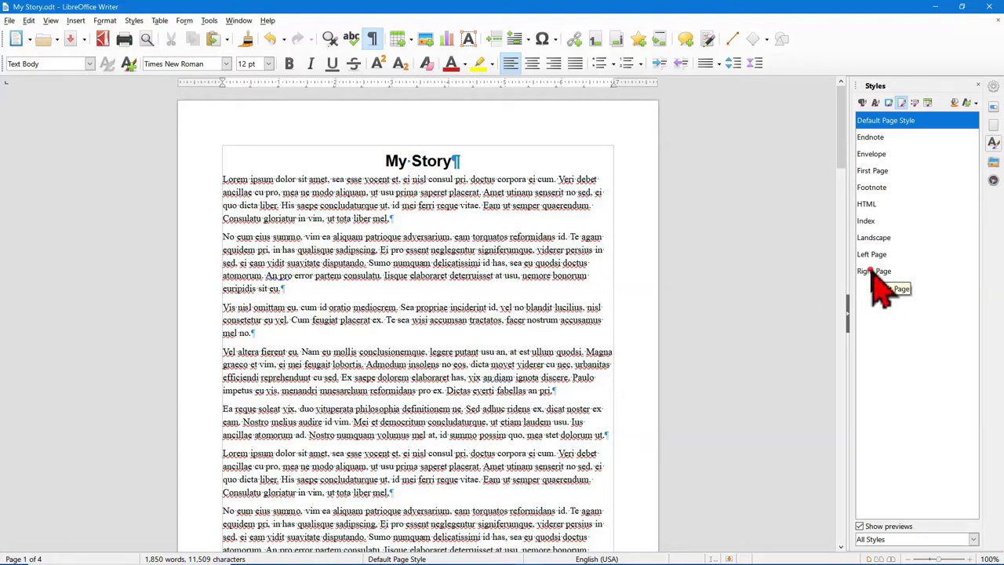
click(872, 271)
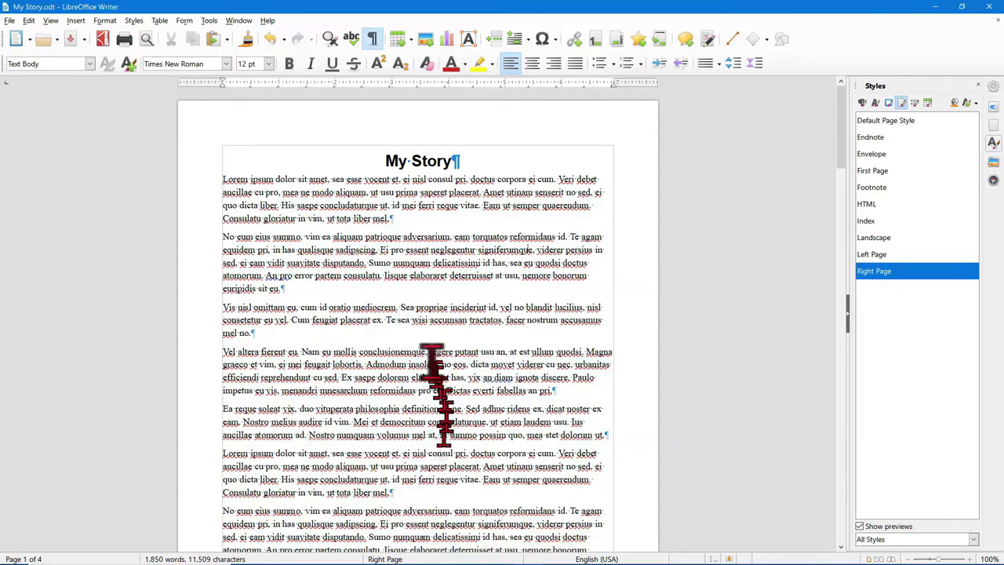
scroll(428, 318, down, 6)
scroll(429, 326, down, 5)
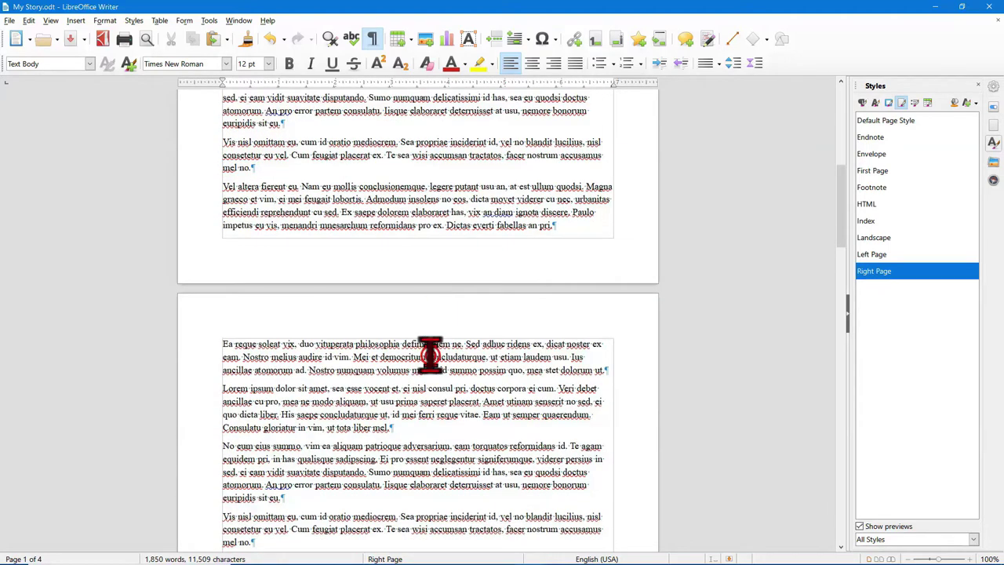
click(429, 357)
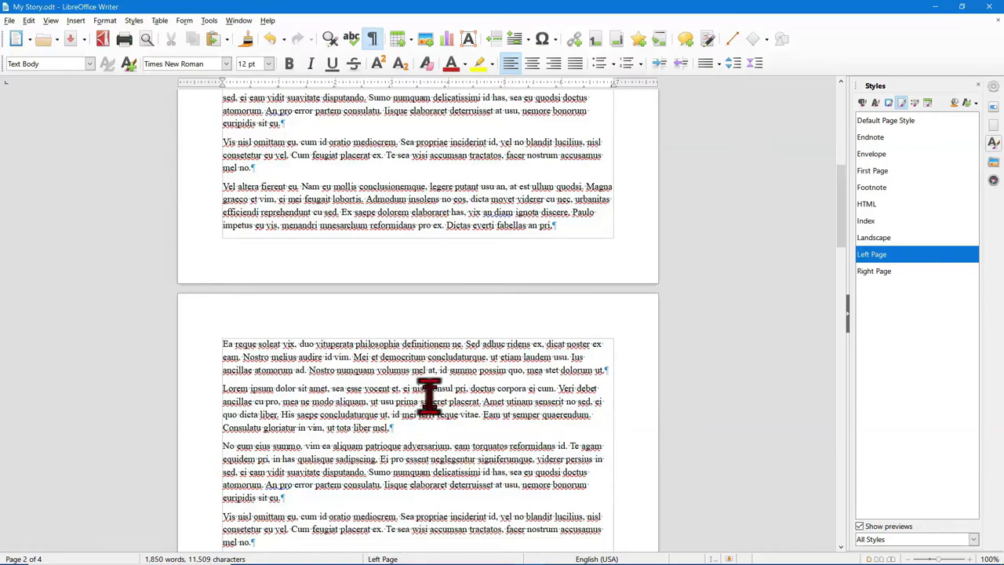
scroll(430, 396, up, 10)
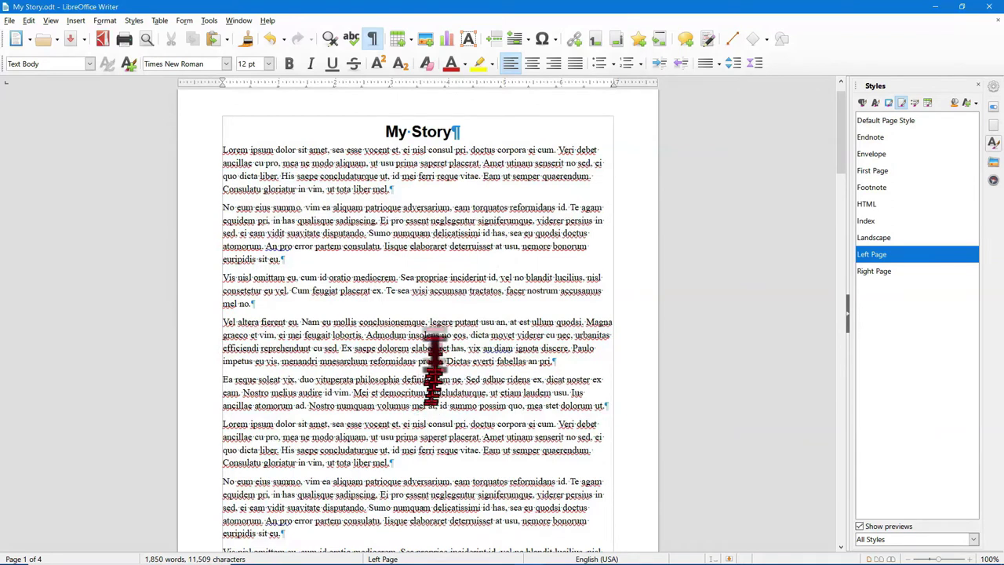
click(441, 220)
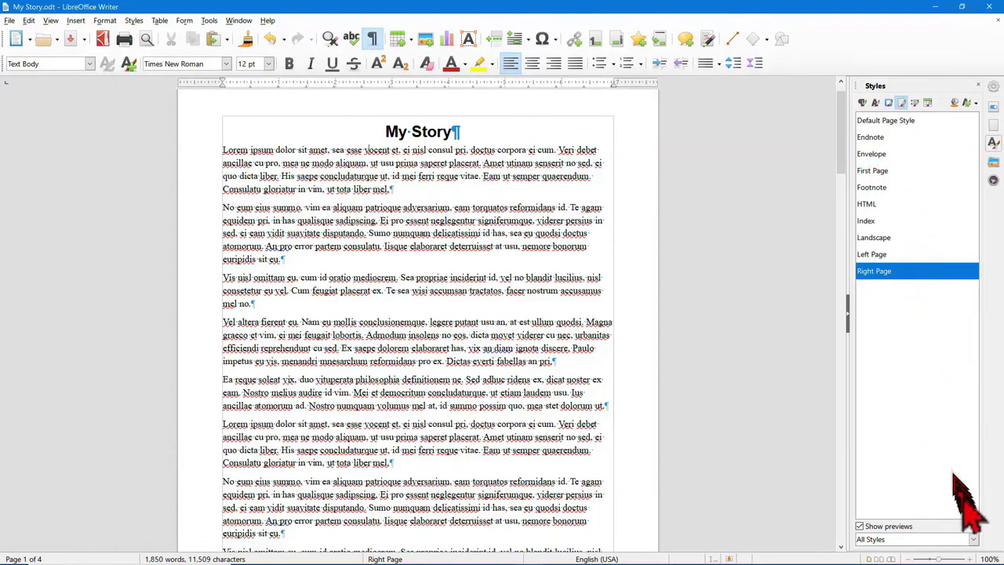
Create a custom page style named My Right Page with My Right Page as its own next style
click(973, 539)
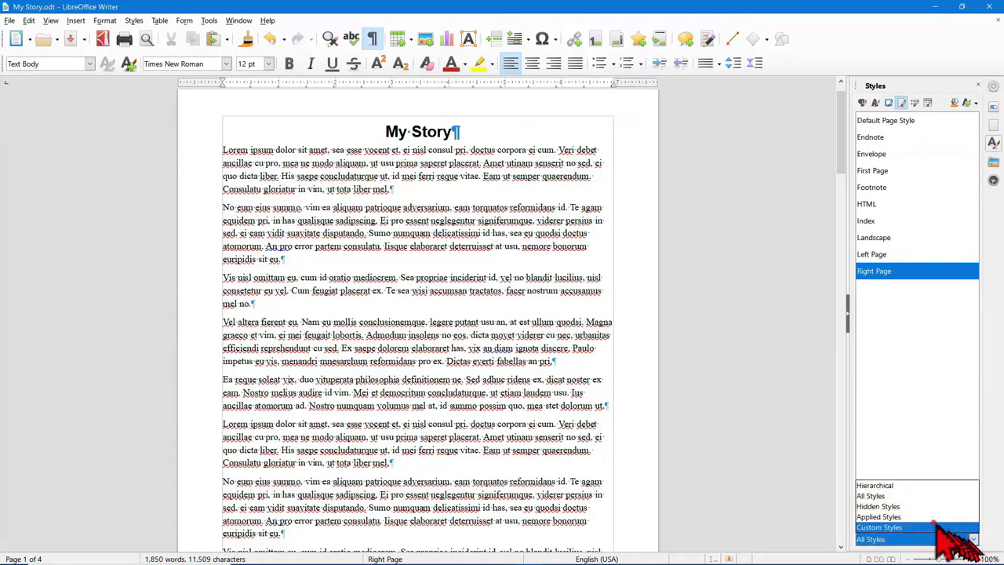
click(898, 527)
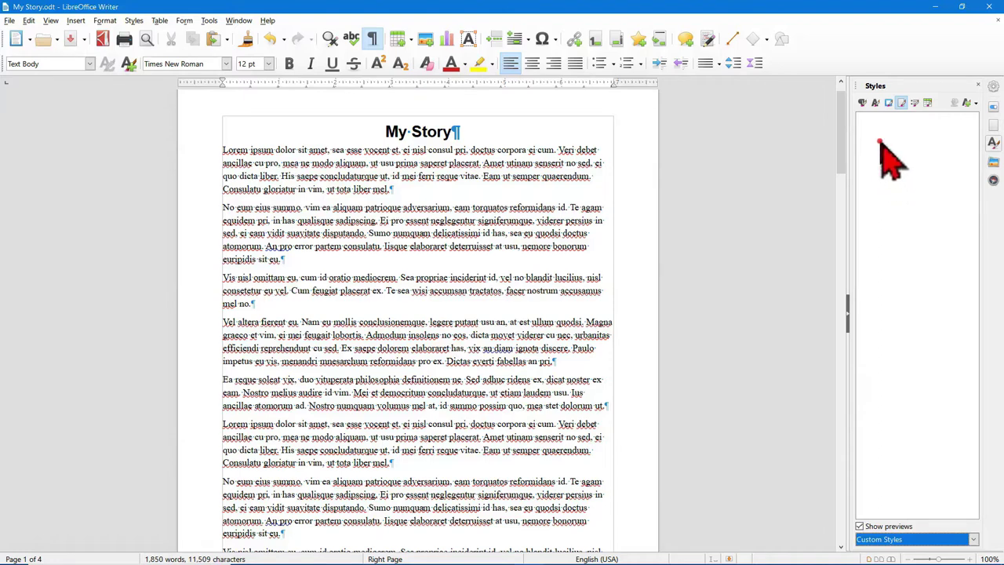
right_click(881, 145)
click(897, 147)
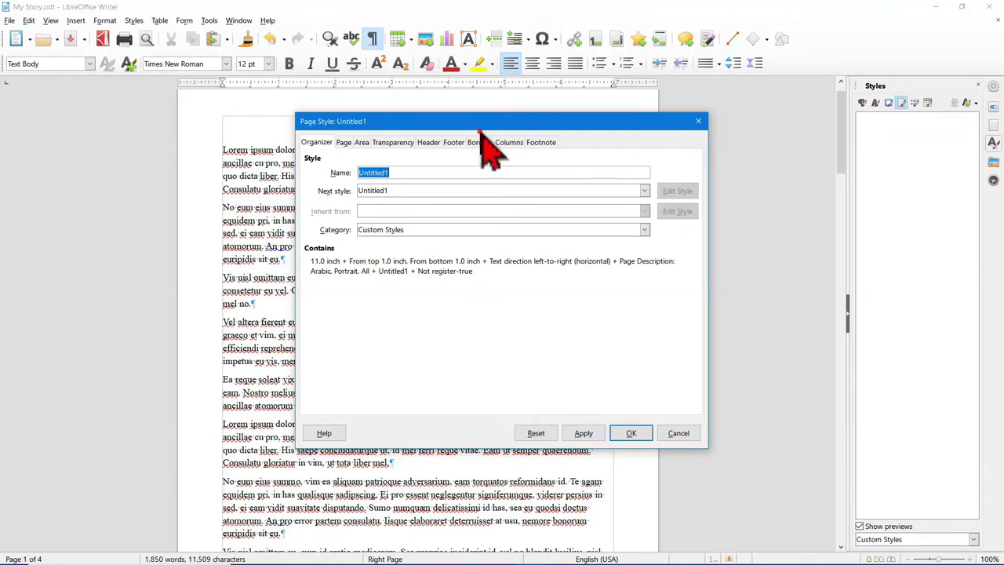
drag(470, 125, 461, 126)
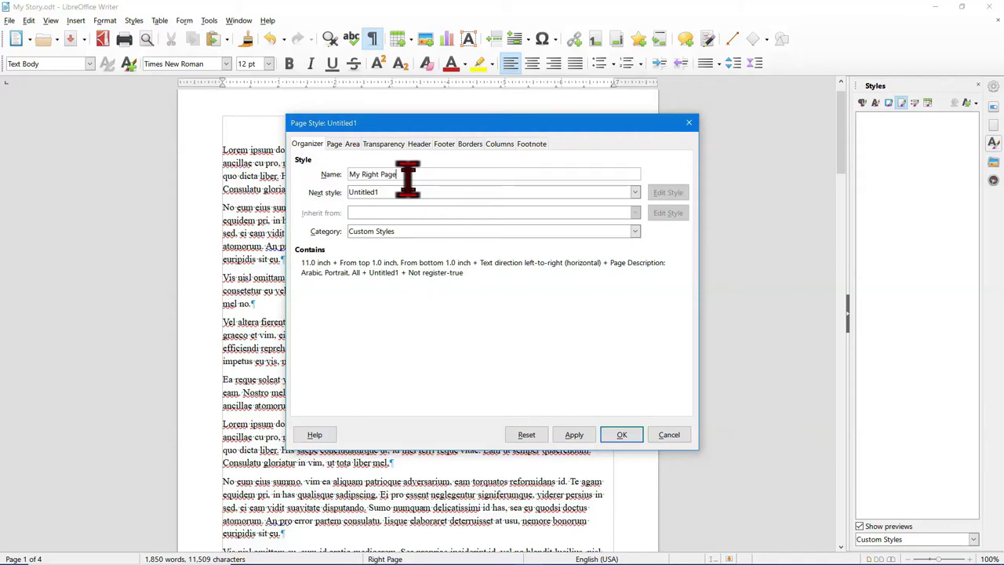
click(405, 190)
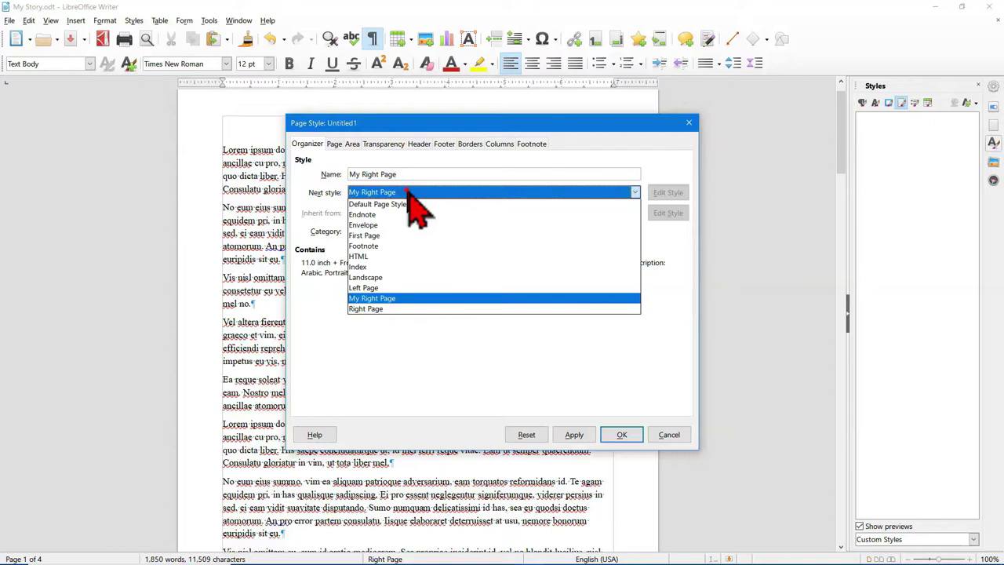
click(389, 298)
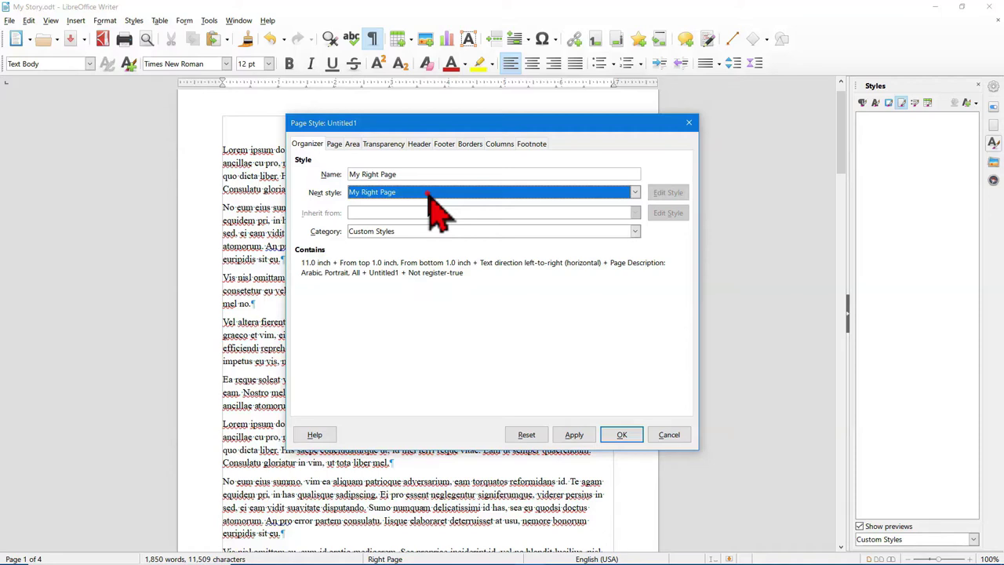
Set the My Right Page margins to 0.75" left and 0.50" right, top and bottom
click(335, 145)
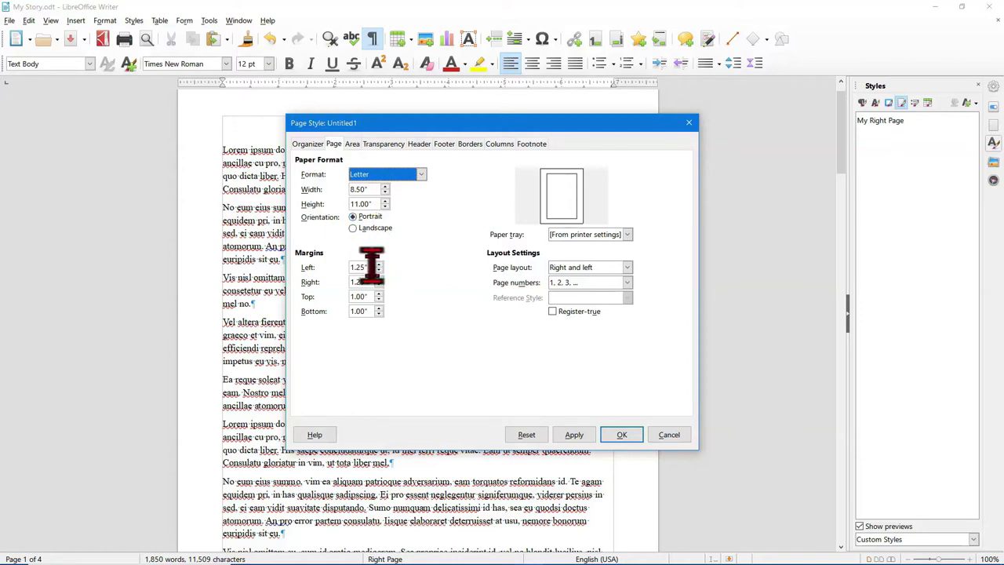
drag(371, 266, 341, 267)
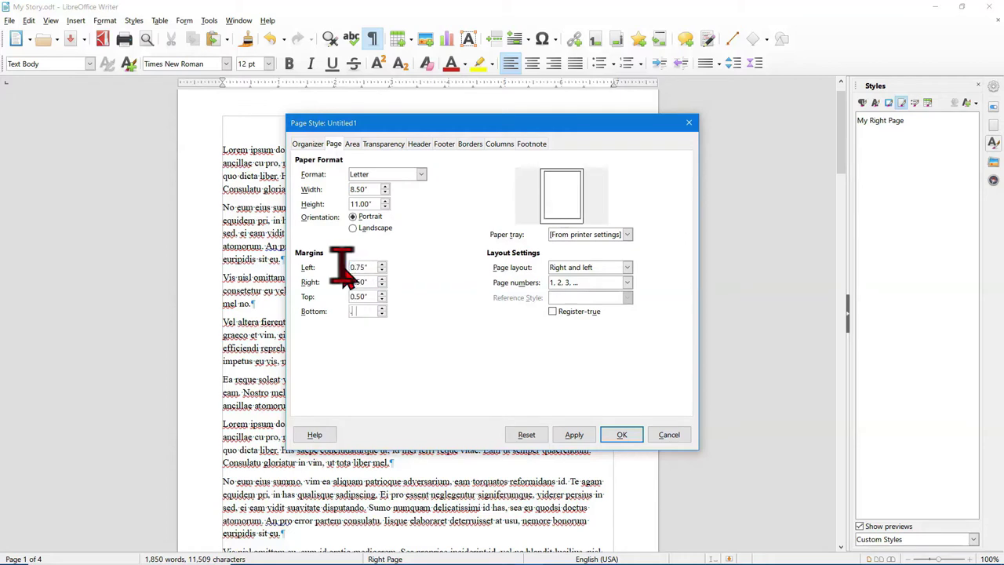
text(.5)
key(Tab)
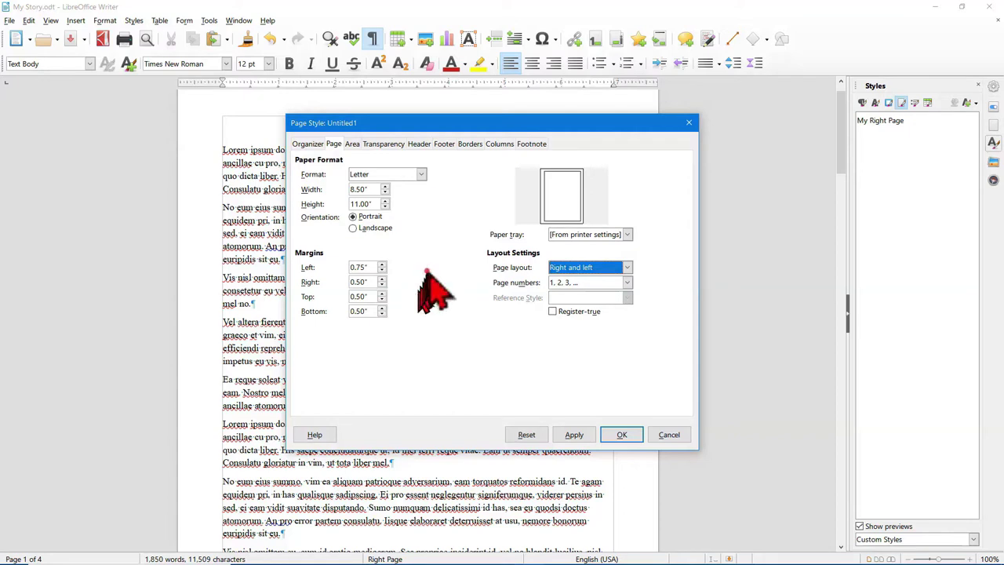
Enable the header and footer for My Right Page and save the new page style
click(415, 145)
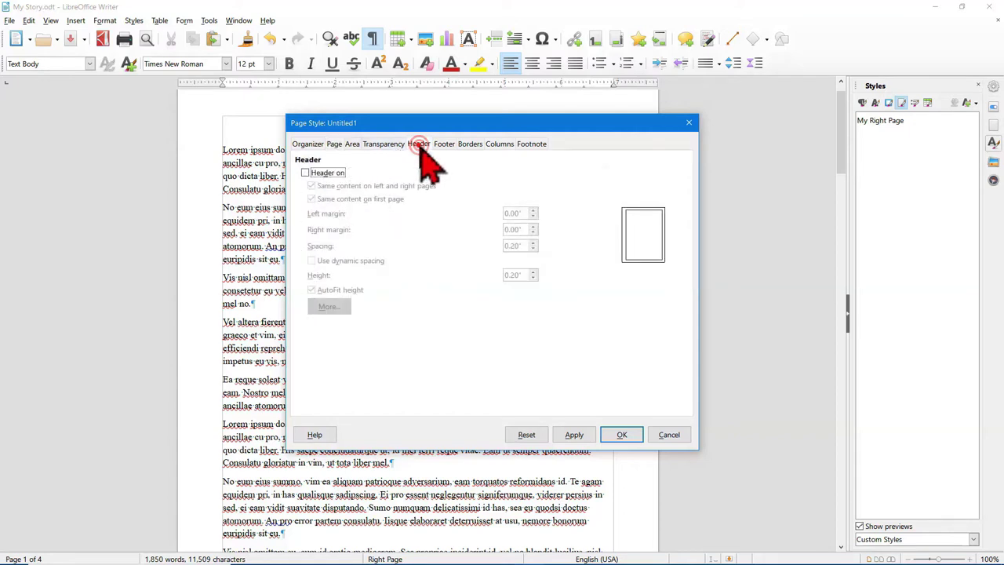
click(323, 174)
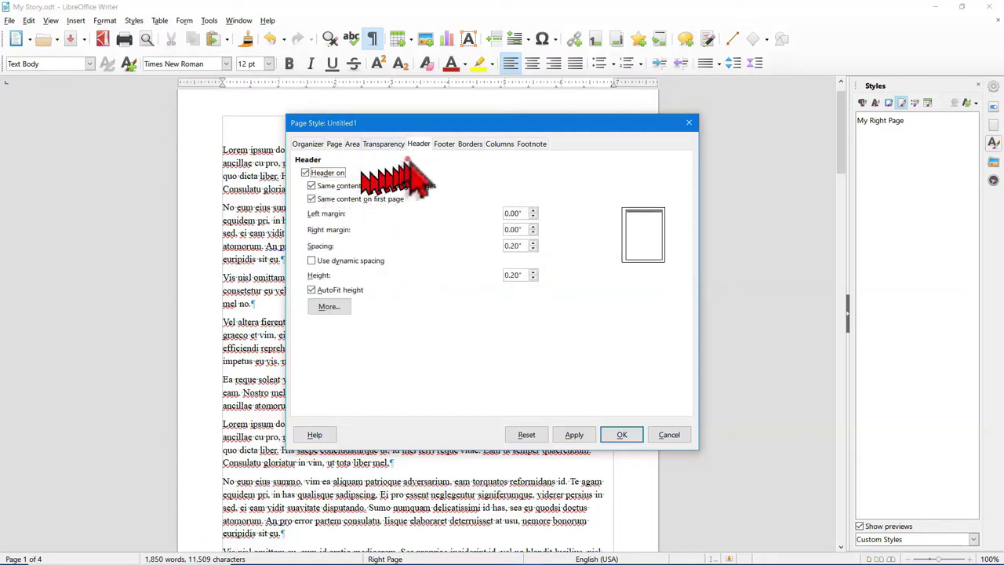
click(443, 143)
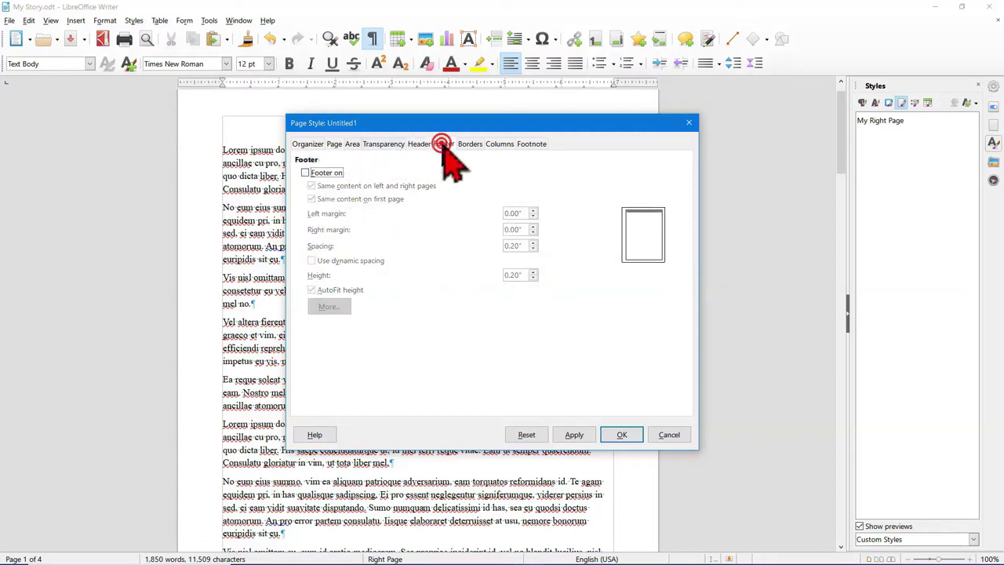
click(324, 173)
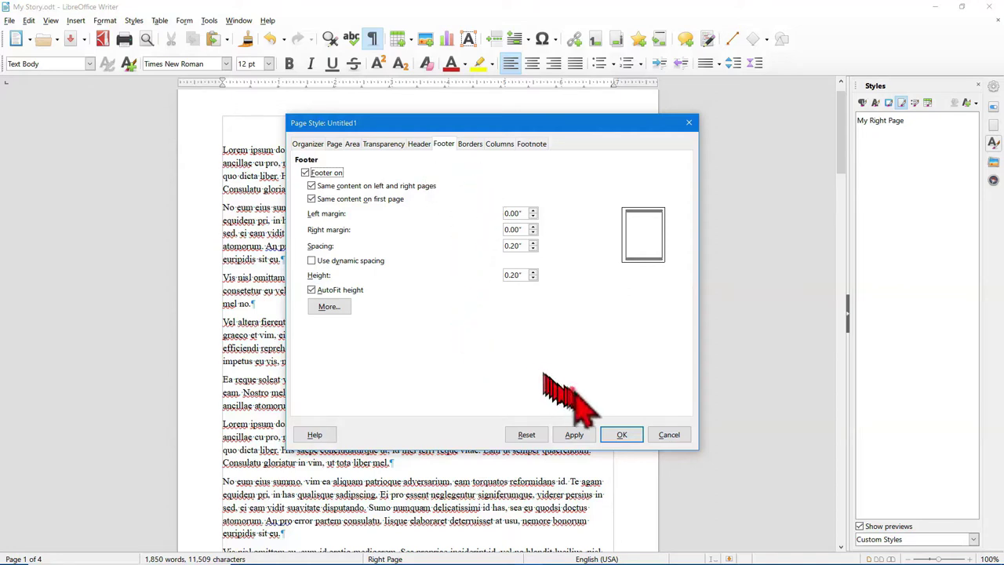
click(615, 434)
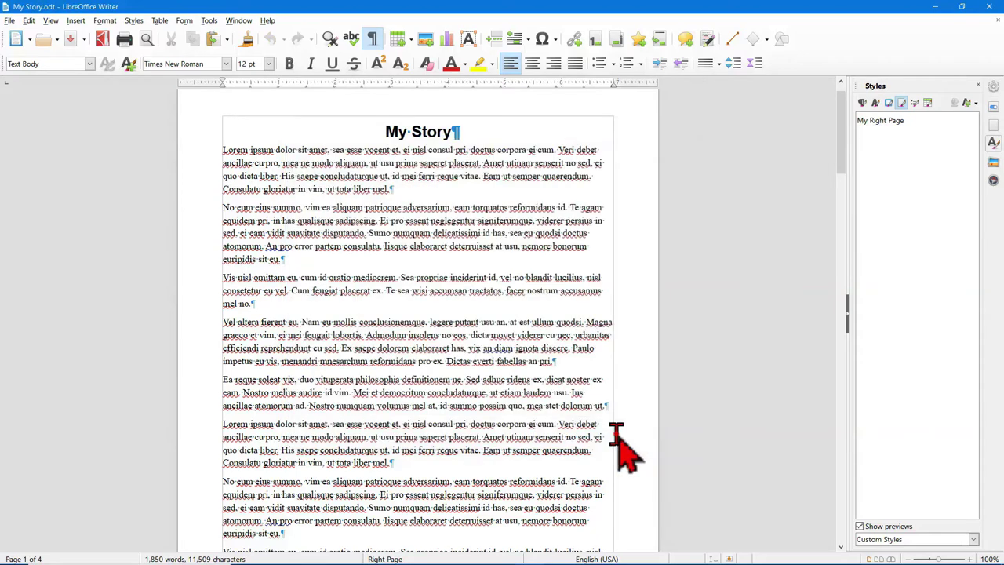
Create a second custom page style named My Left Page with My Right Page as its next style
click(907, 180)
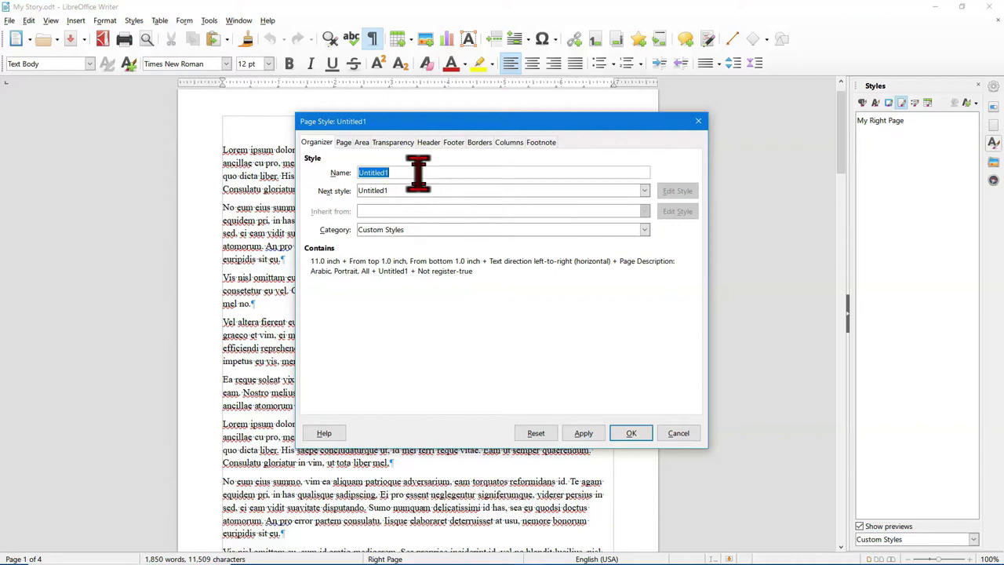
text(My Left Page)
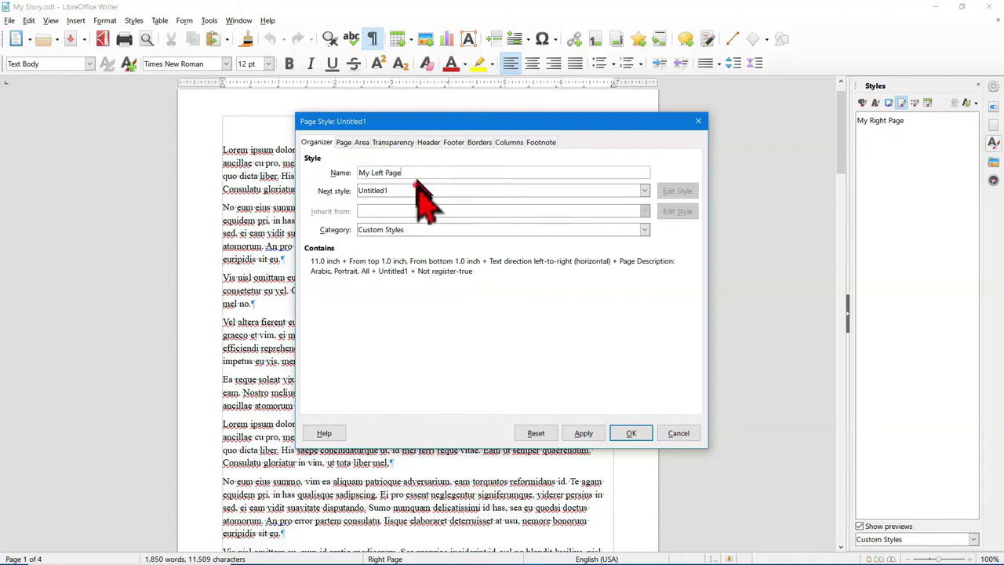
click(414, 191)
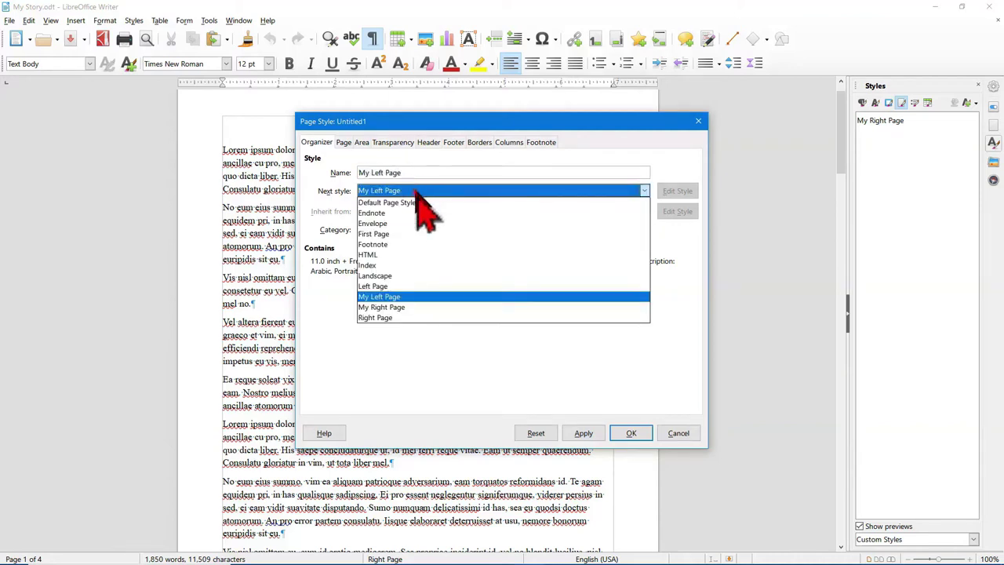
click(406, 307)
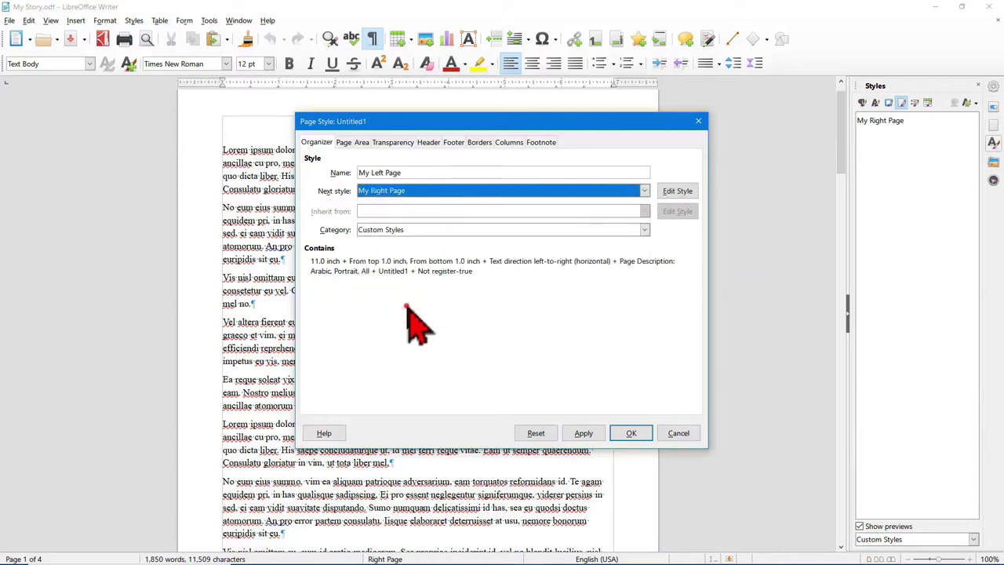
Set the My Left Page margins to 0.75" right and 0.50" left, top and bottom
click(344, 142)
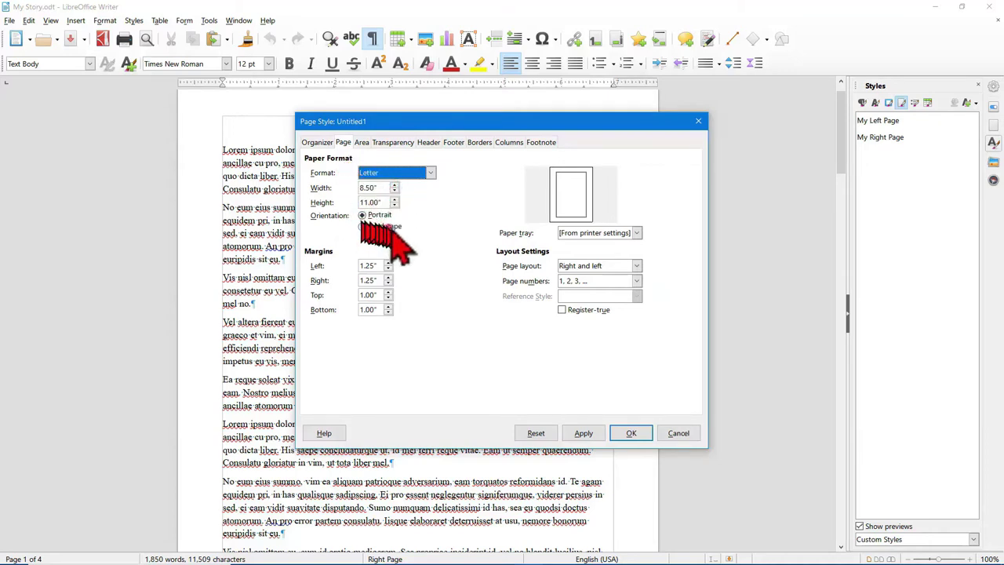
double_click(380, 265)
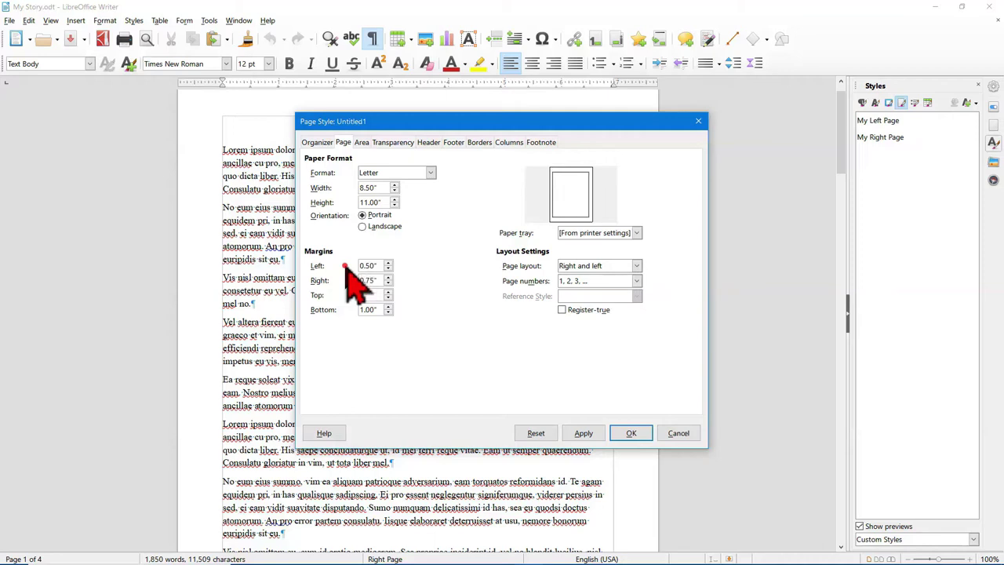
key(Tab)
text(.5)
key(Tab)
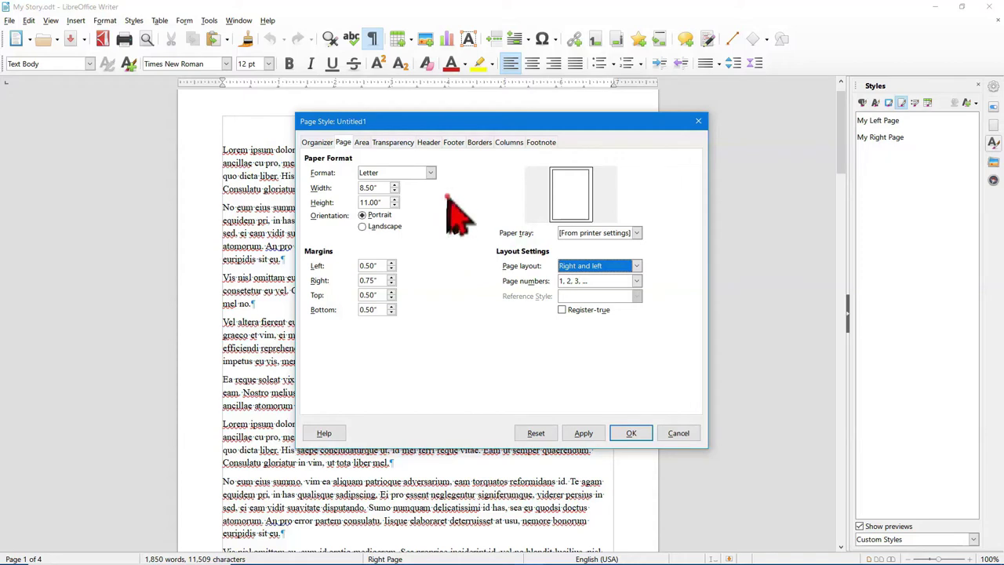
Enable the header and footer for My Left Page and save the new page style
click(429, 142)
click(334, 170)
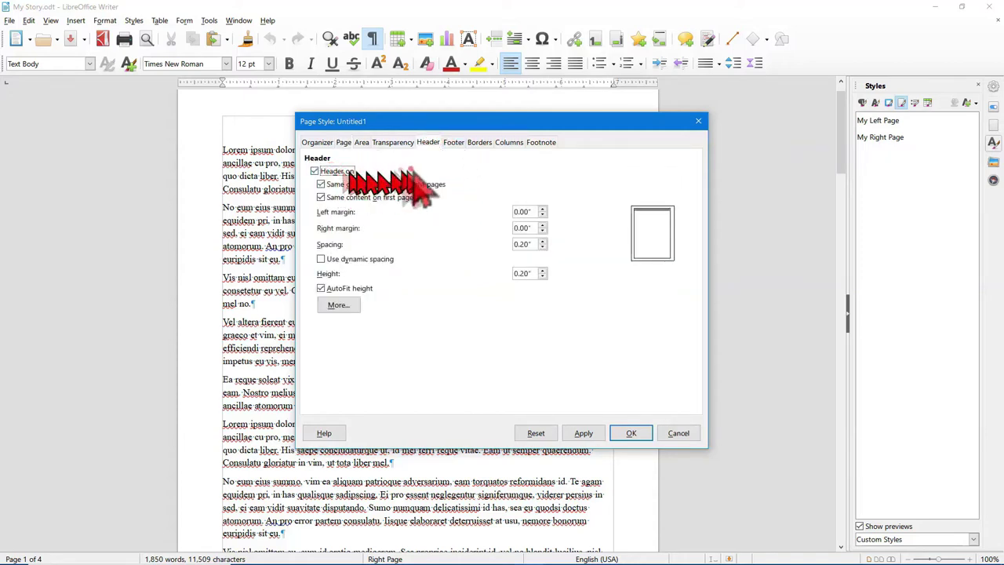
click(457, 142)
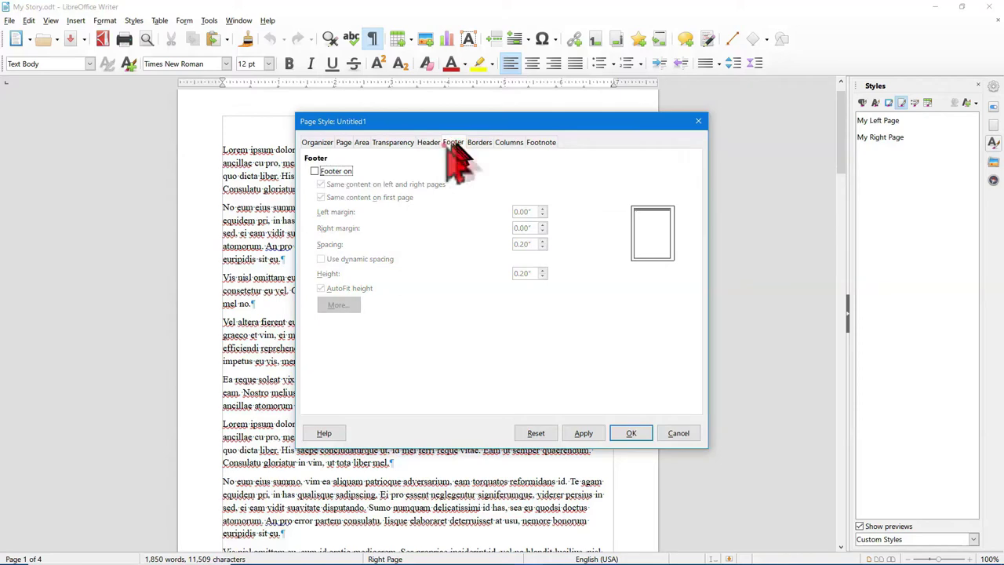
click(334, 171)
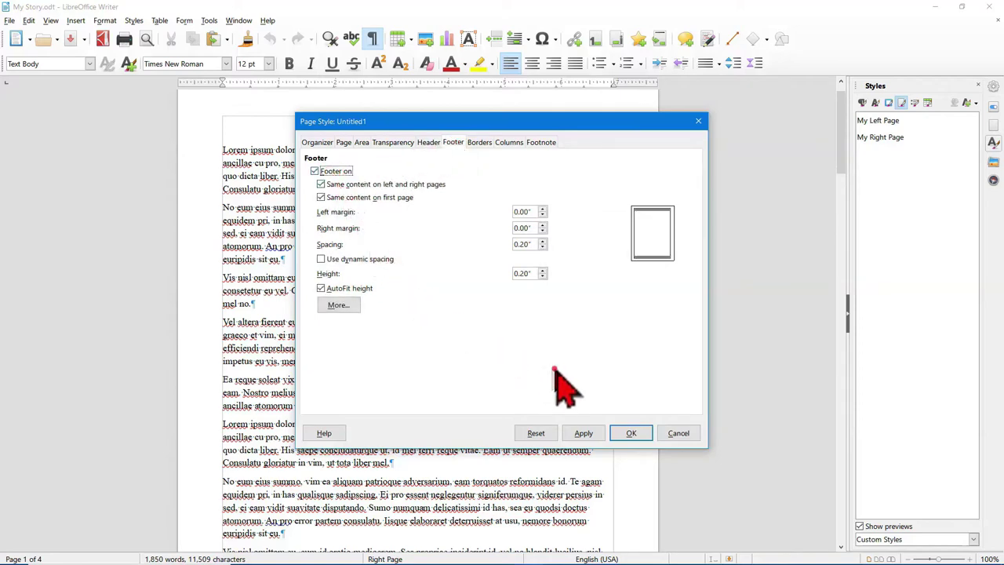
click(625, 432)
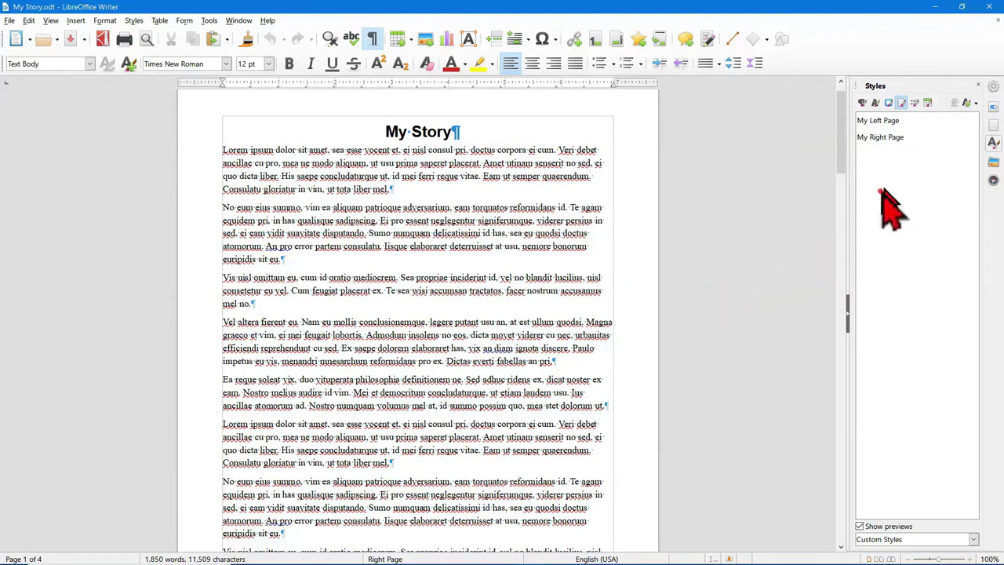
Set My Left Page as the next style of My Right Page and apply My Right Page to the first page
right_click(886, 140)
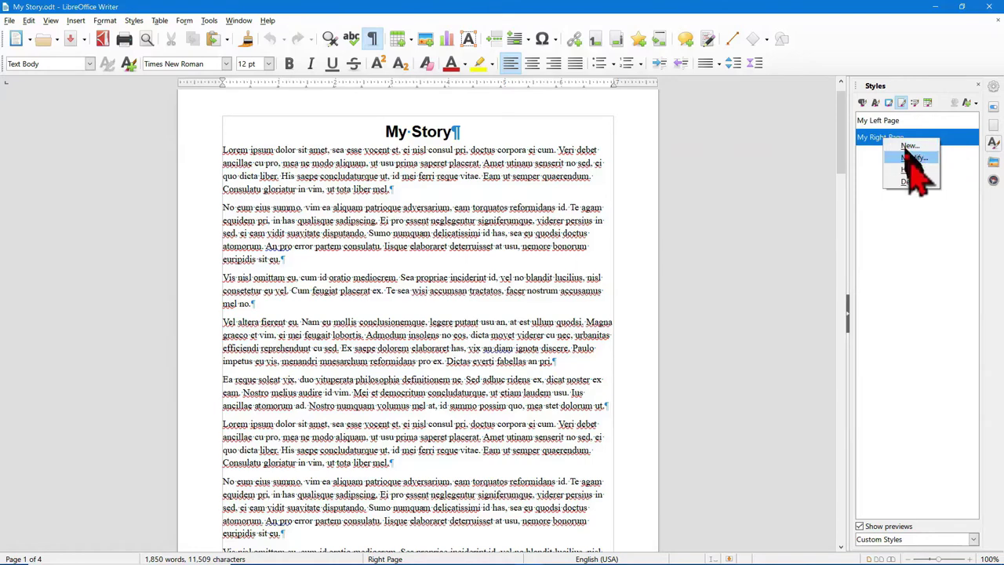
click(909, 158)
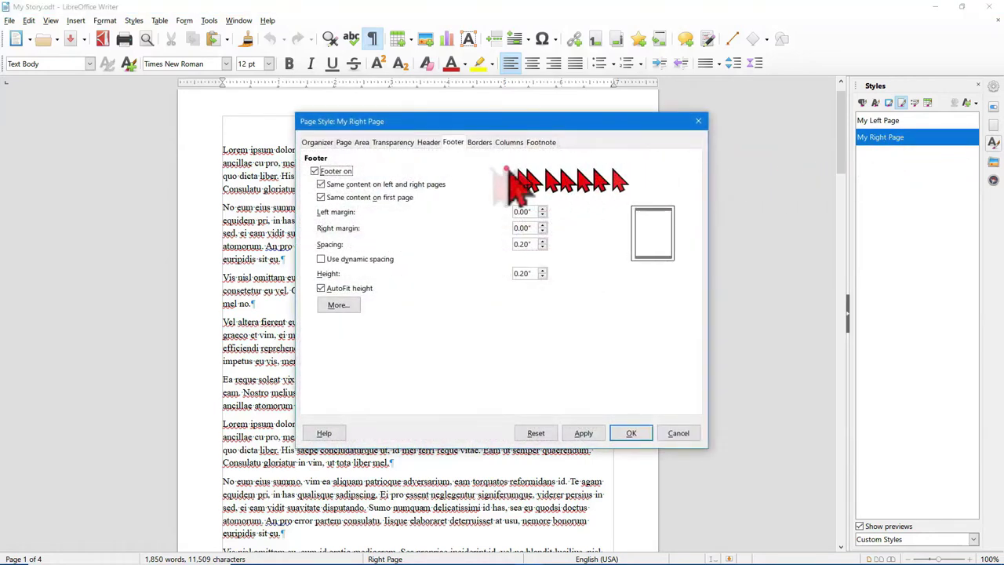
click(317, 143)
click(433, 192)
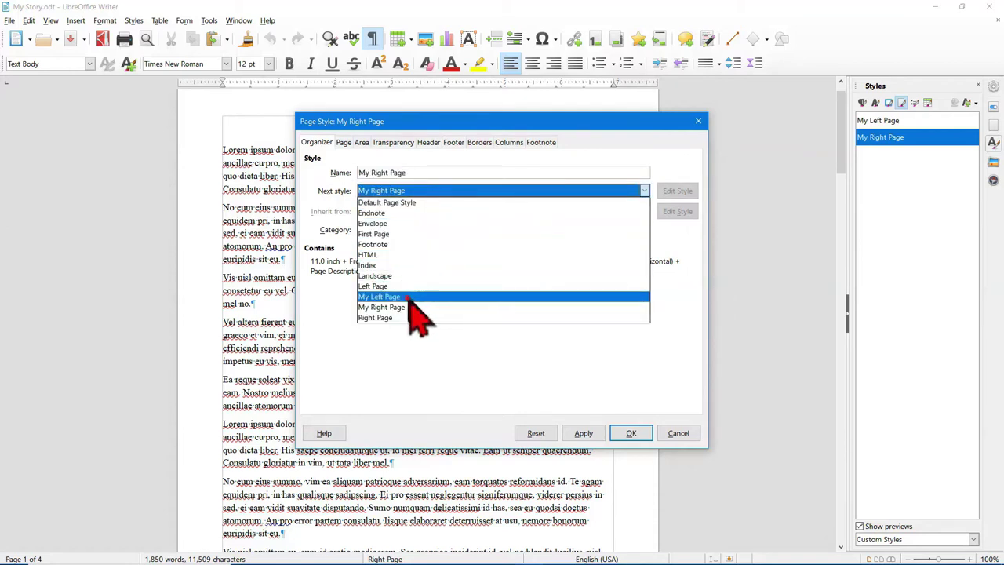
click(408, 298)
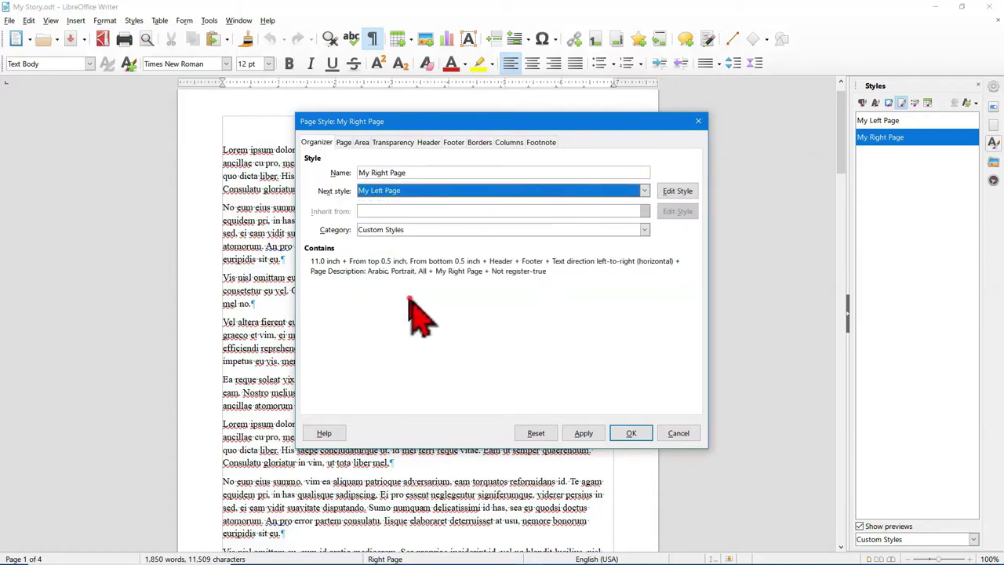
click(627, 433)
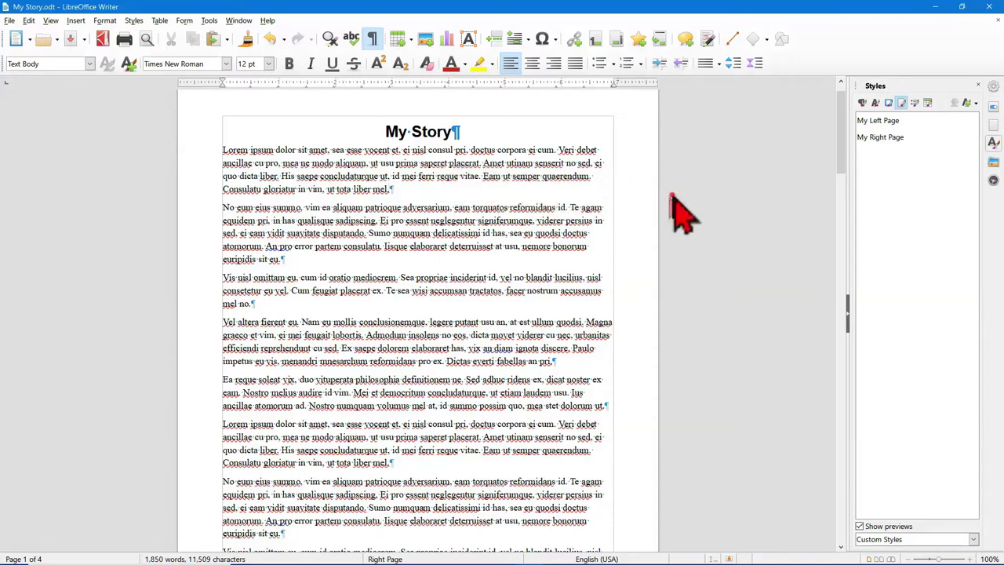
double_click(880, 138)
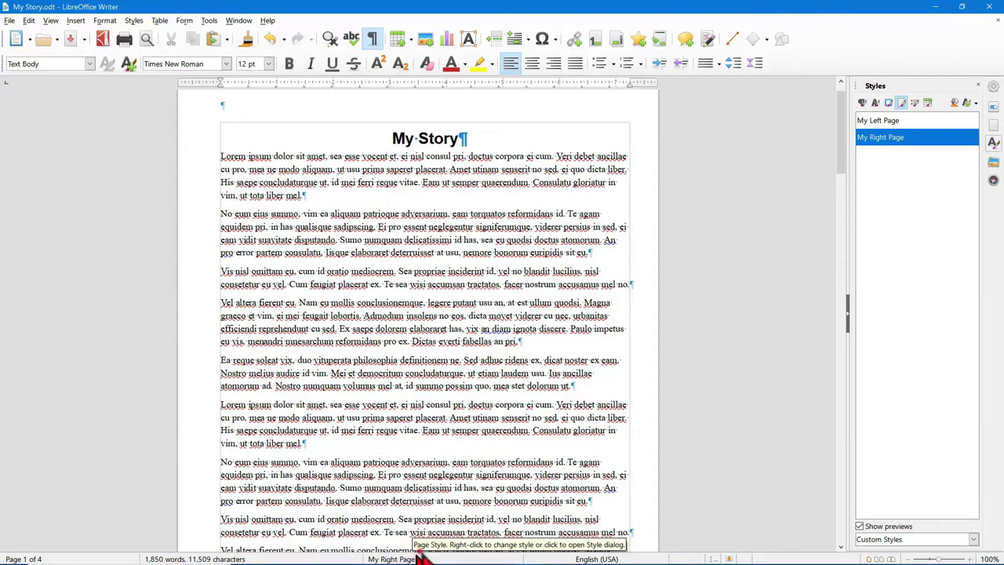
Check which page style is applied on pages 2 and 3, and return to the start of the document
scroll(462, 359, down, 1)
scroll(462, 359, down, 6)
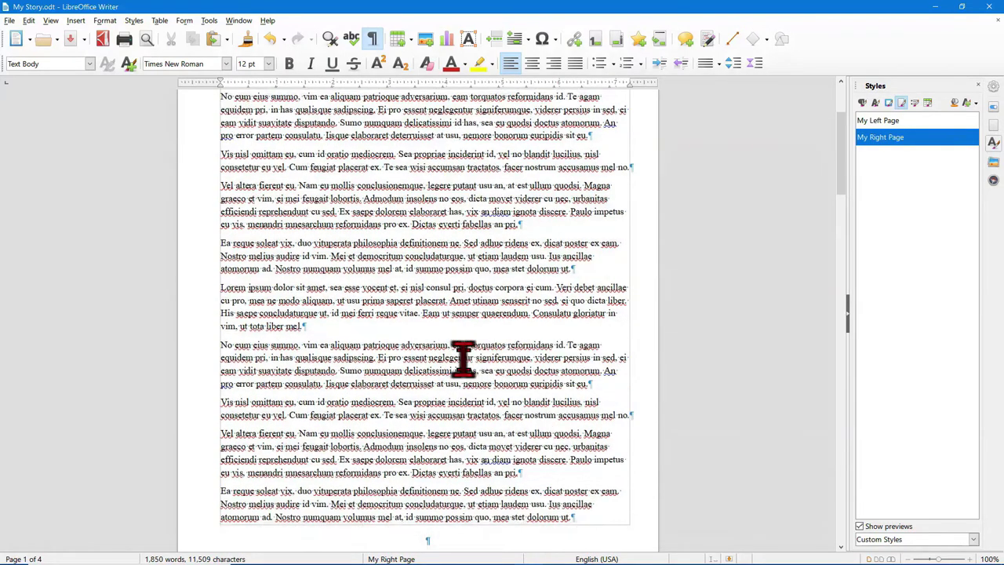
scroll(462, 359, down, 2)
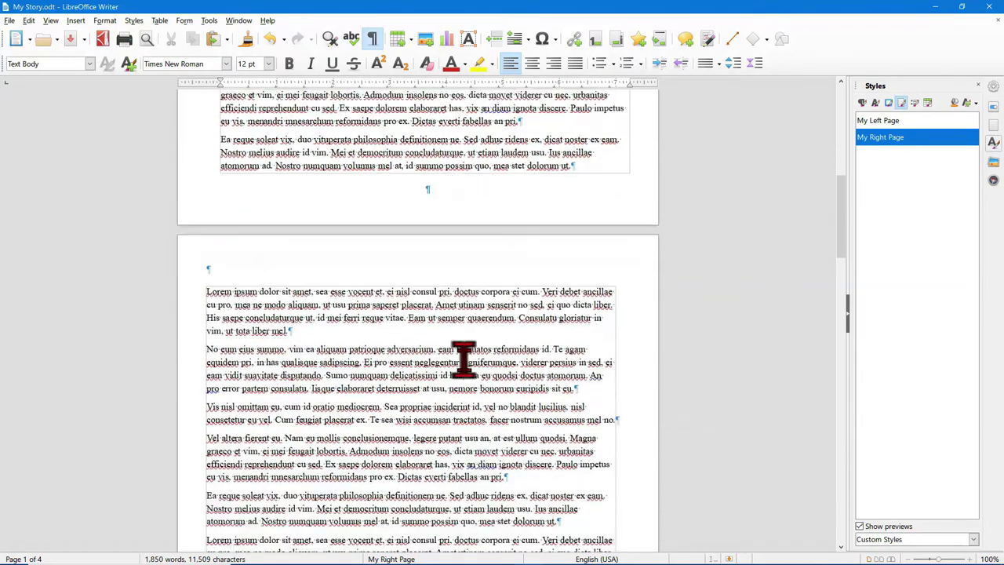
click(440, 376)
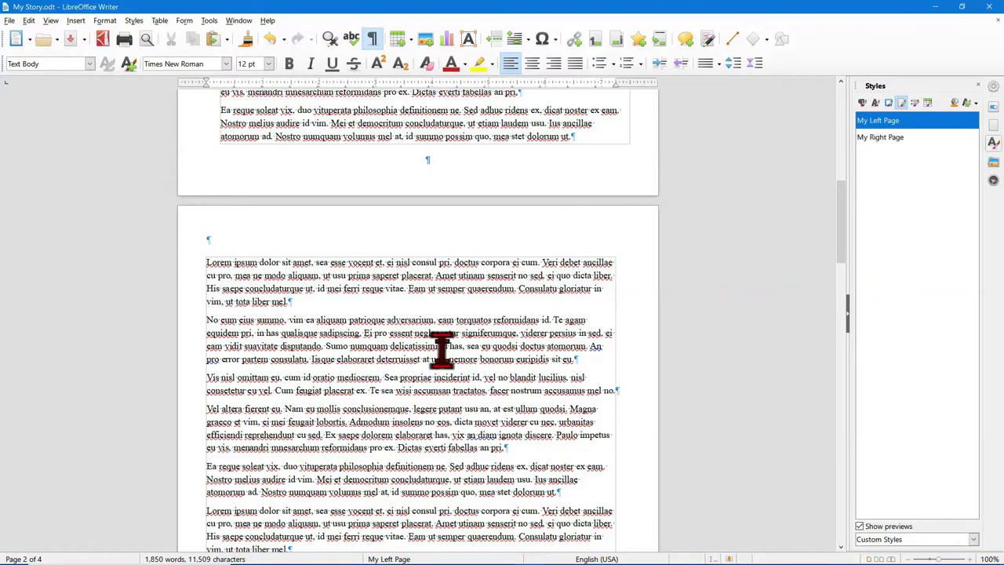
scroll(441, 349, down, 5)
scroll(440, 349, down, 4)
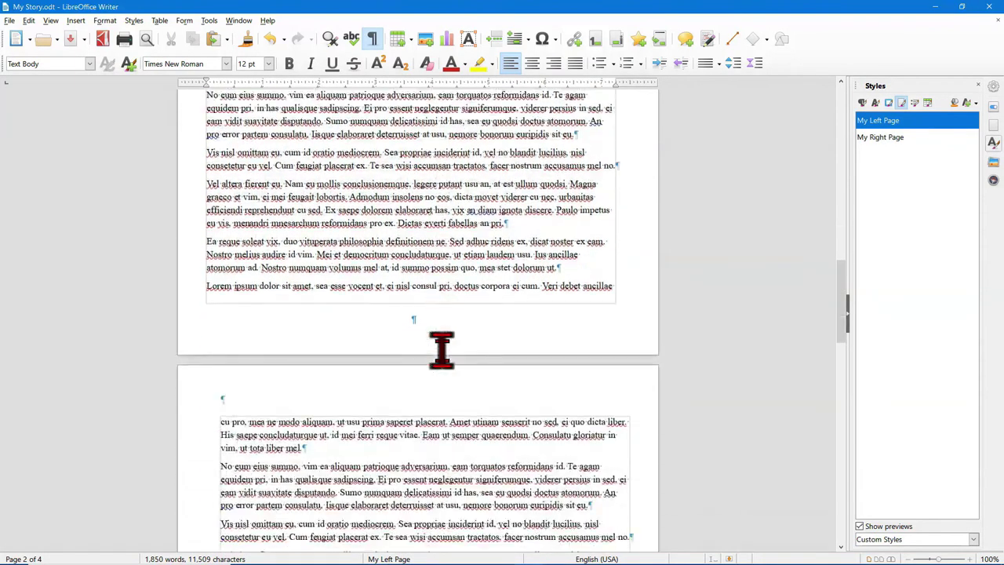
click(427, 396)
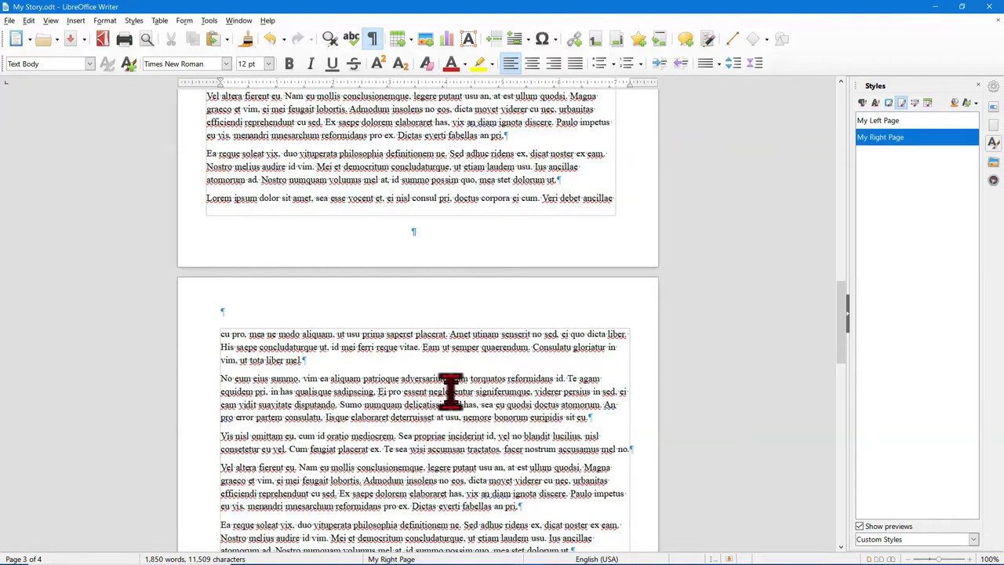
key(ctrl+Home)
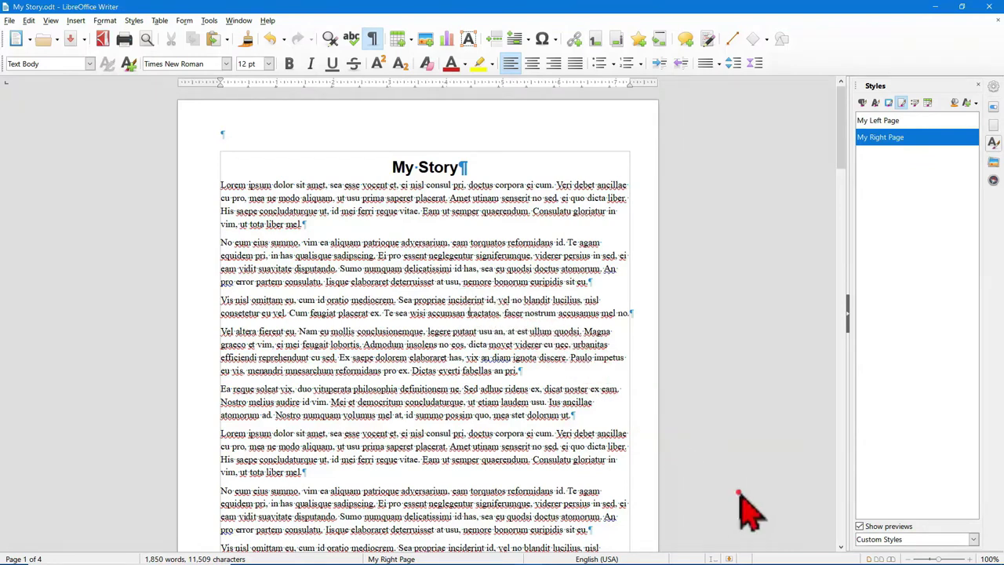
View the document in book view at 28% zoom, and return to single-page view at 100%
click(893, 557)
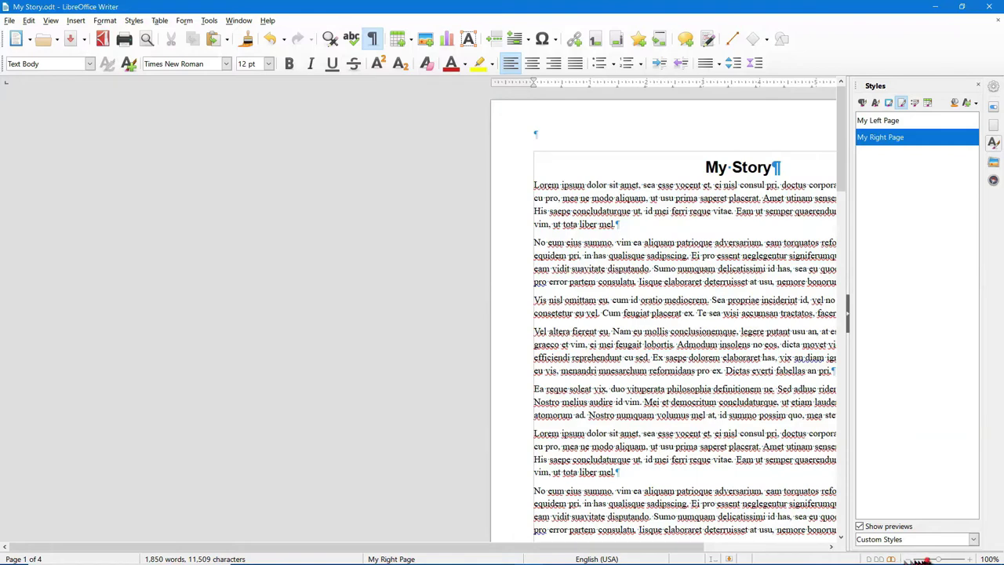
drag(932, 557, 909, 558)
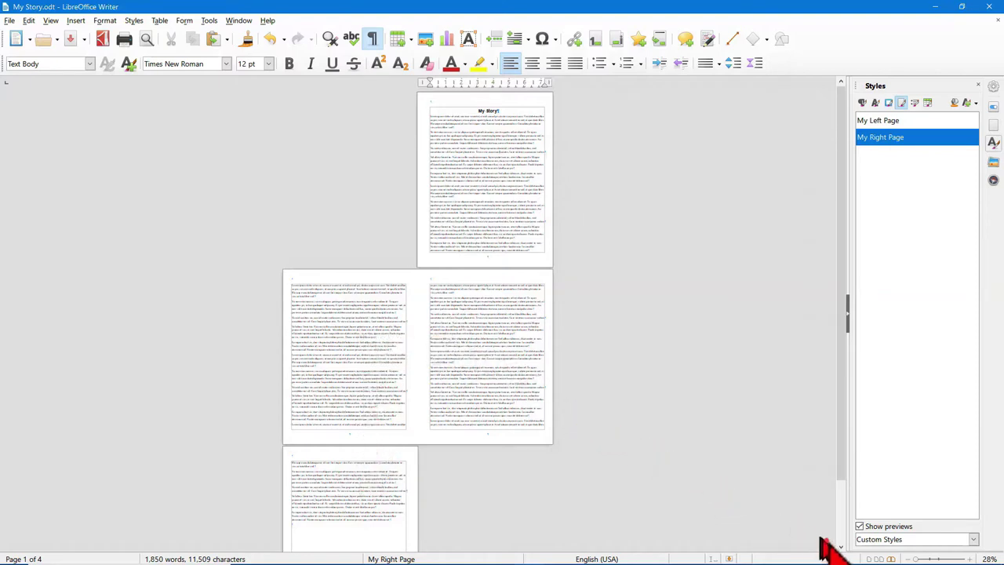
click(871, 559)
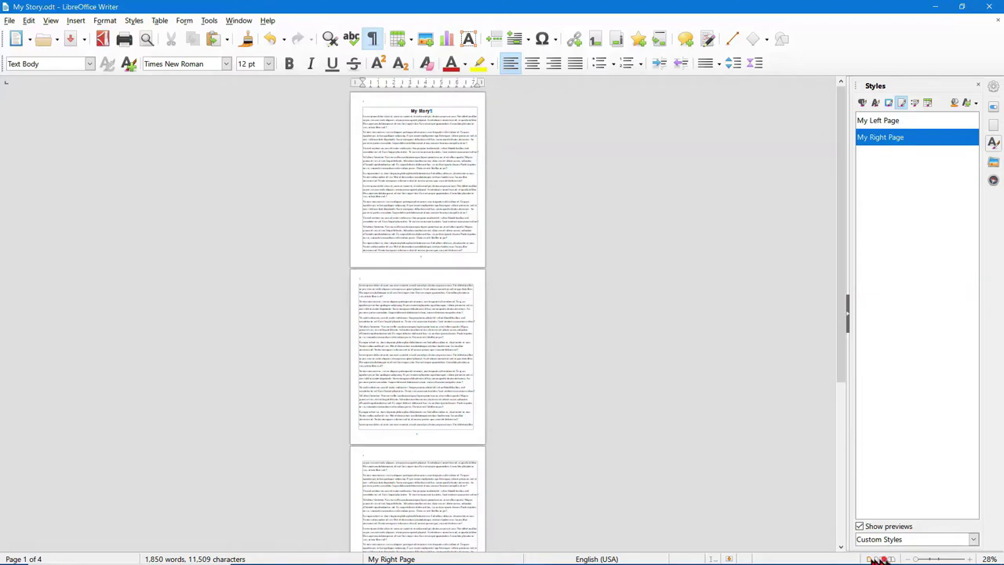
click(938, 557)
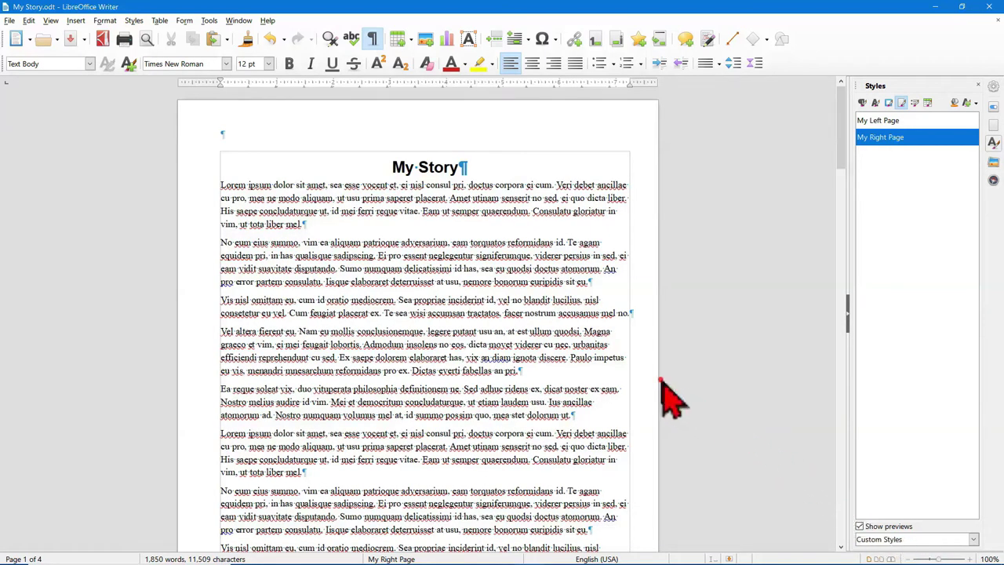
Fill the My Right Page footer with "Page", a page number field, "of" and a page count field
scroll(485, 310, down, 10)
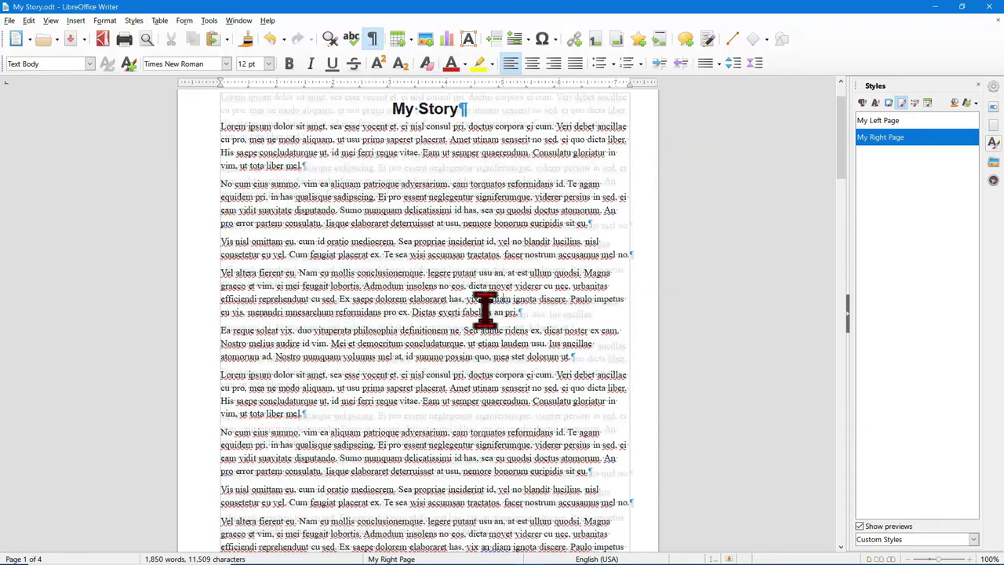
scroll(486, 310, down, 1)
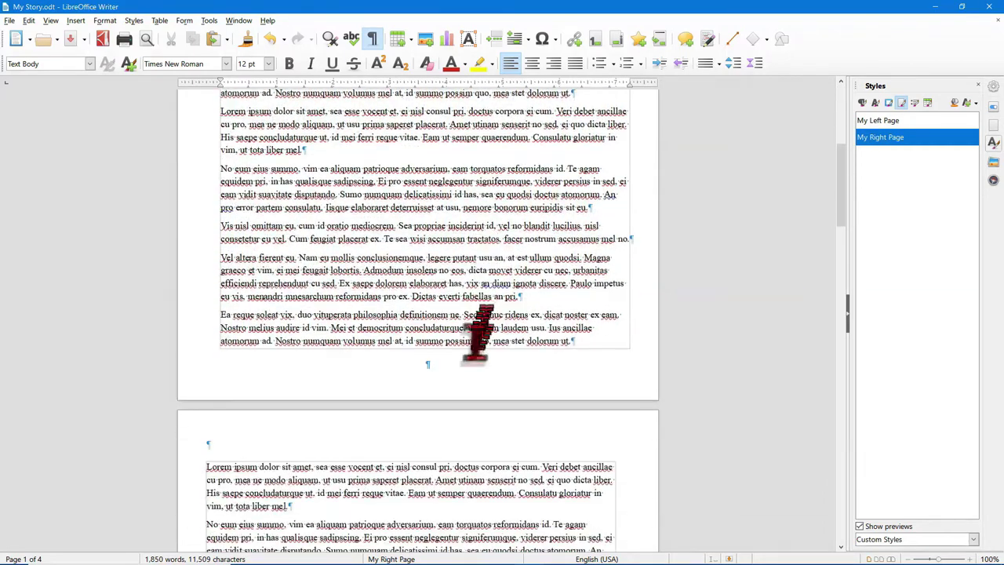
click(448, 363)
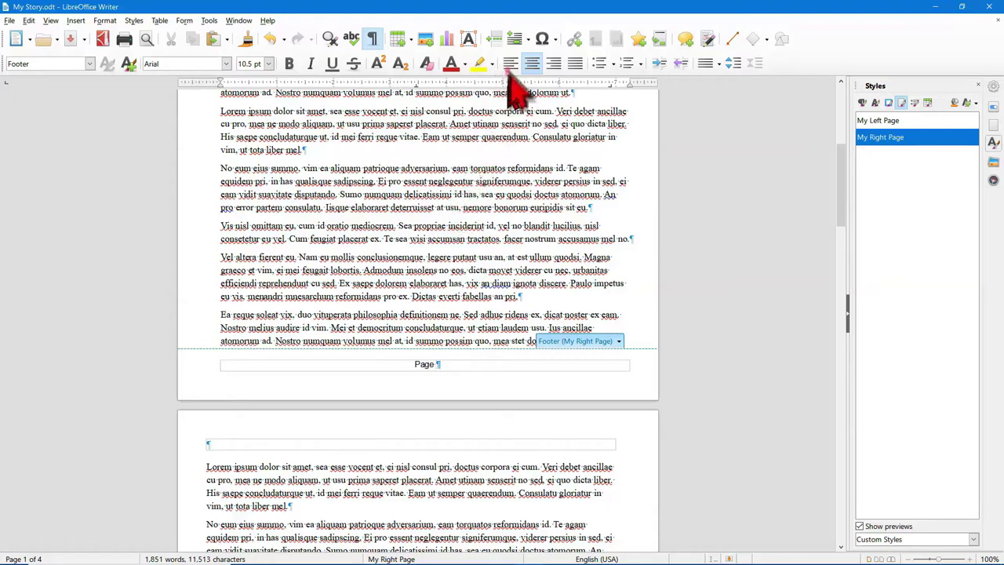
click(530, 41)
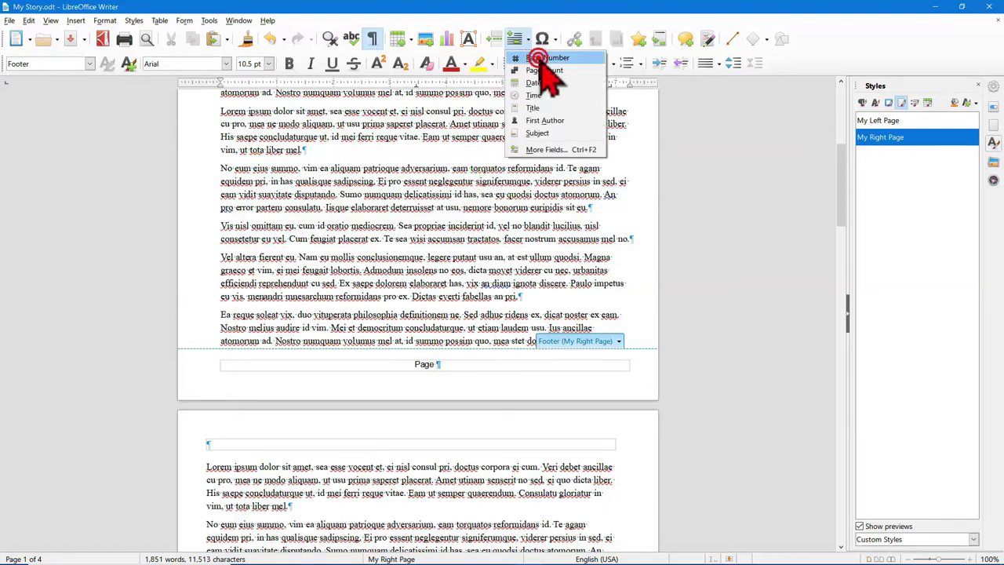
click(538, 57)
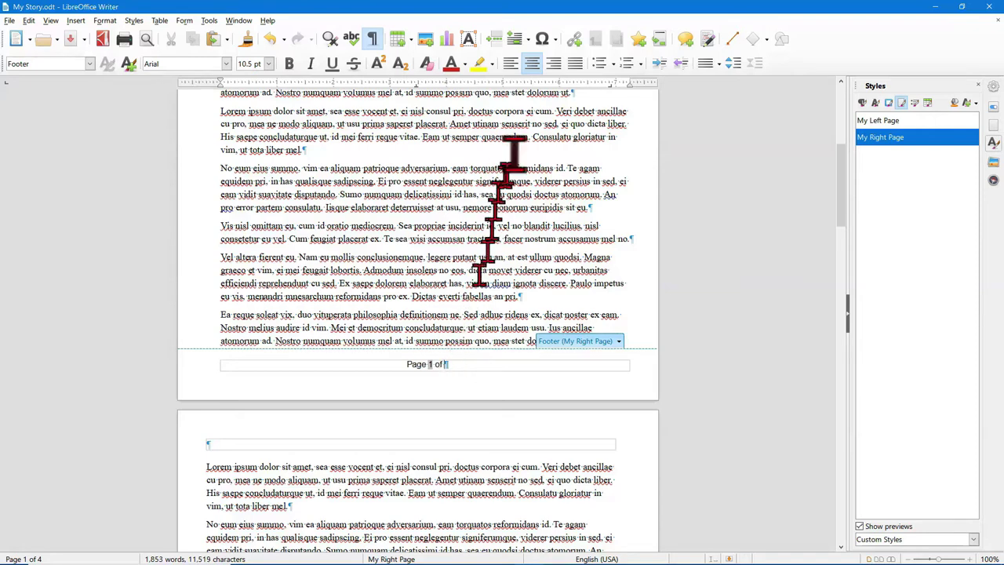
click(523, 39)
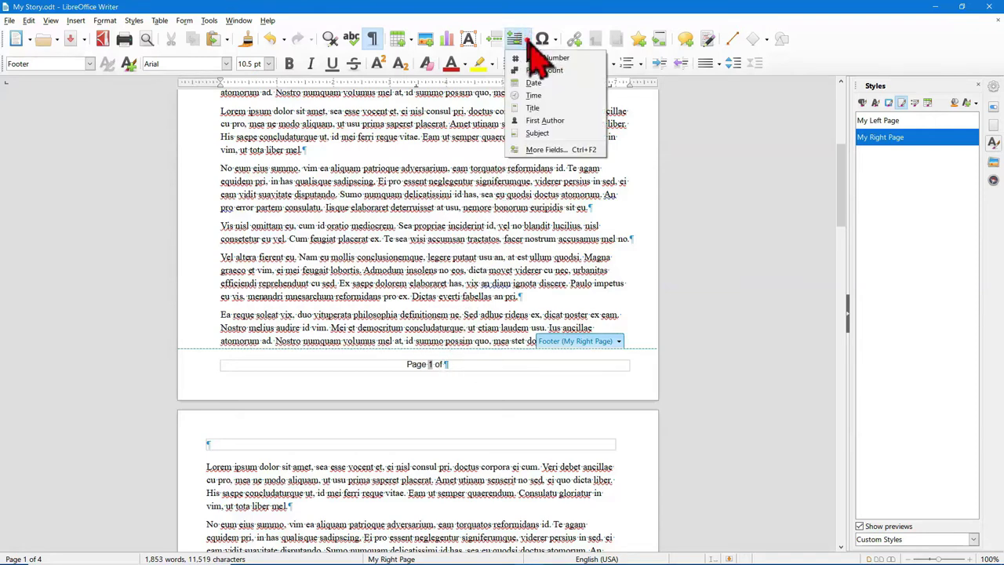
click(549, 70)
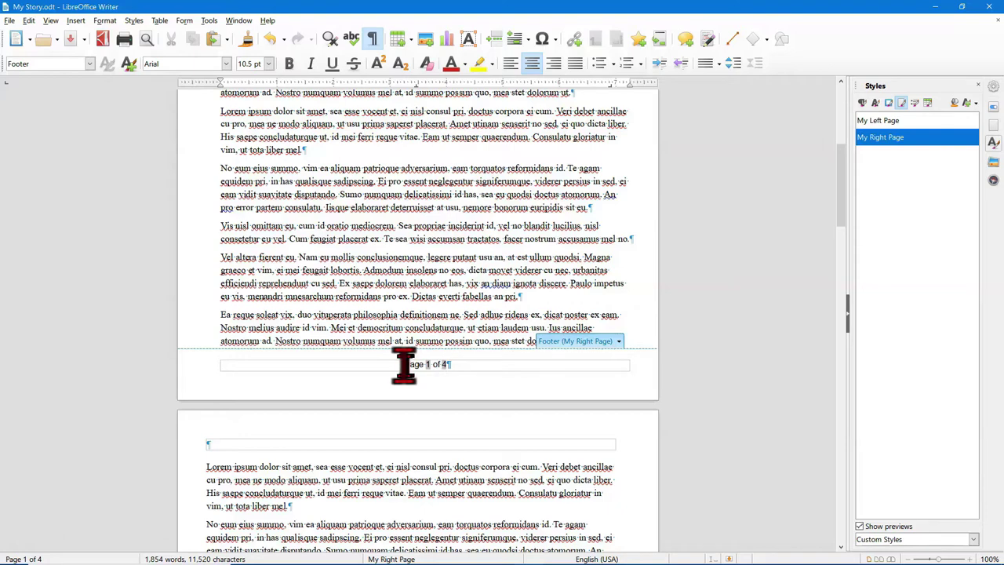
Try left and right alignment on the My Right Page footer text, and restore centred alignment
click(511, 66)
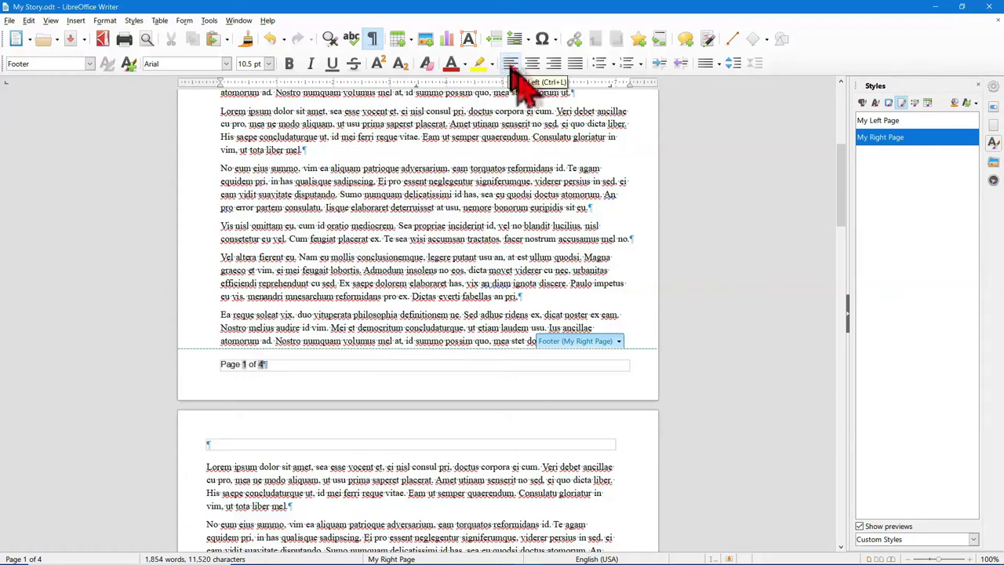
click(546, 65)
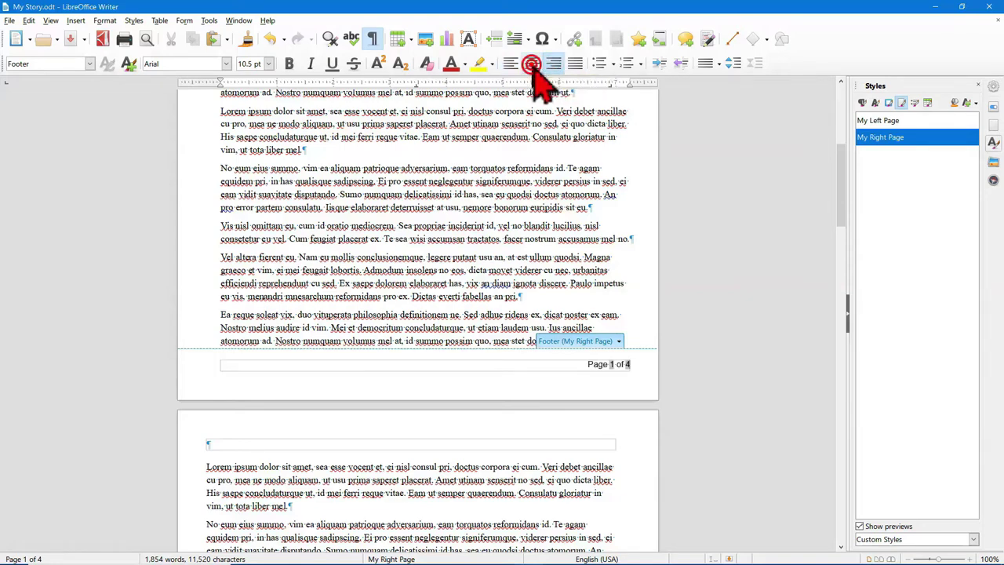
click(532, 65)
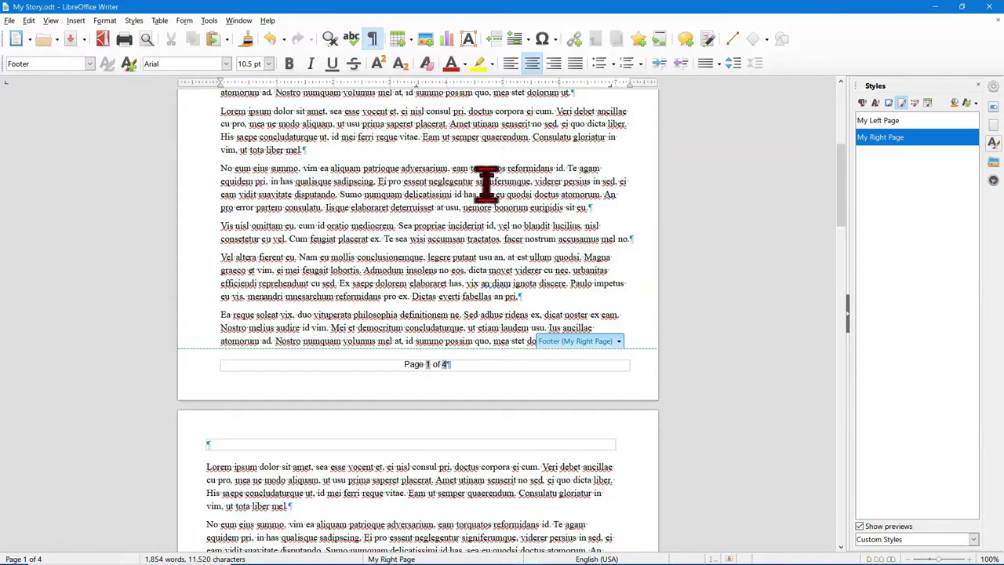
Copy the whole page-number line from the My Right Page footer into the My Left Page footer on page 2
scroll(486, 184, down, 5)
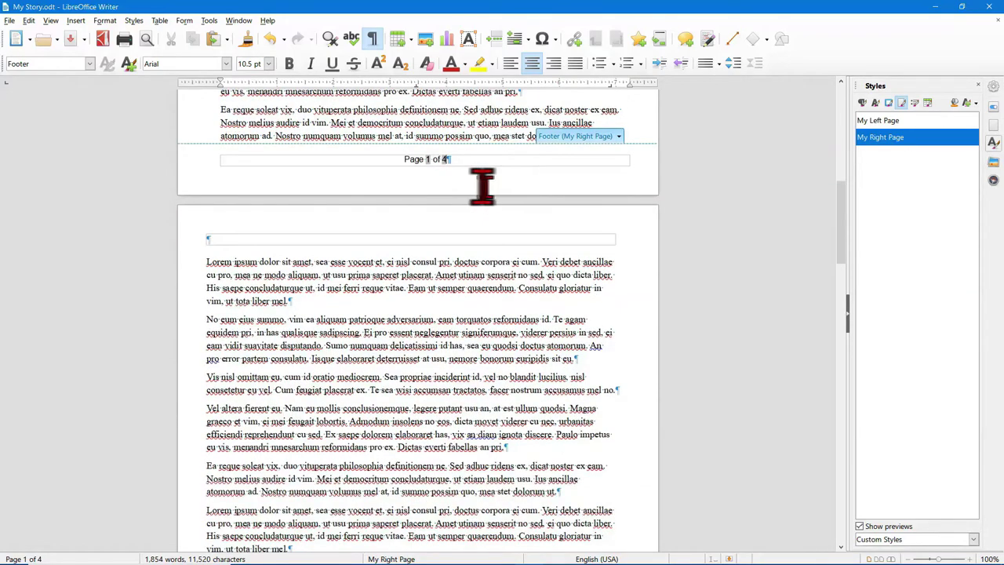
double_click(414, 160)
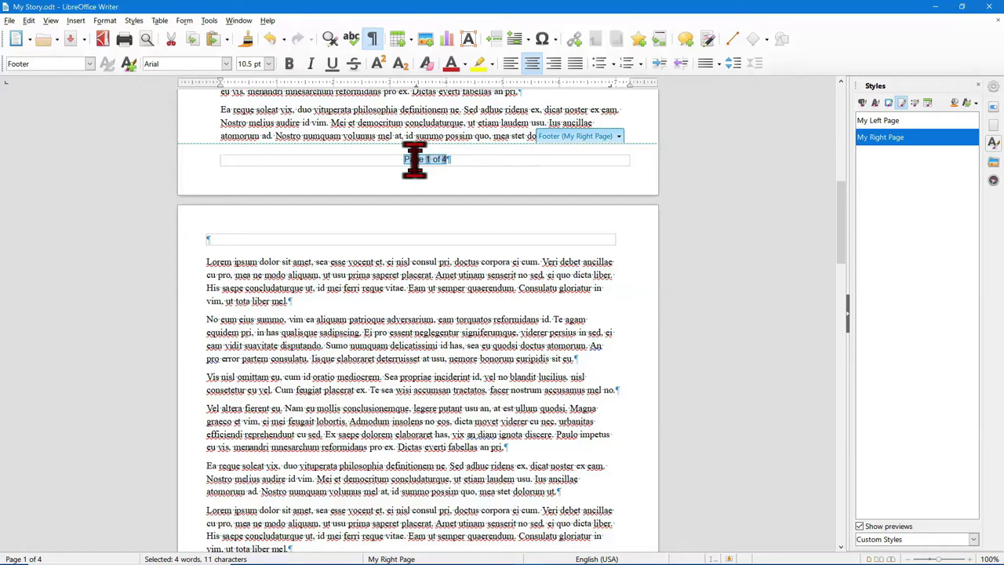
scroll(452, 258, down, 7)
scroll(454, 259, down, 3)
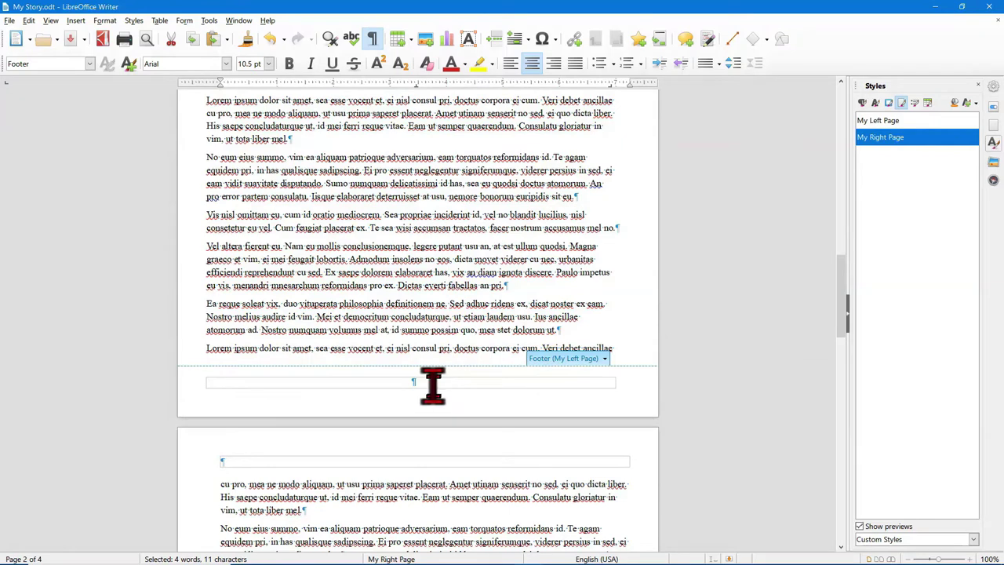
click(433, 383)
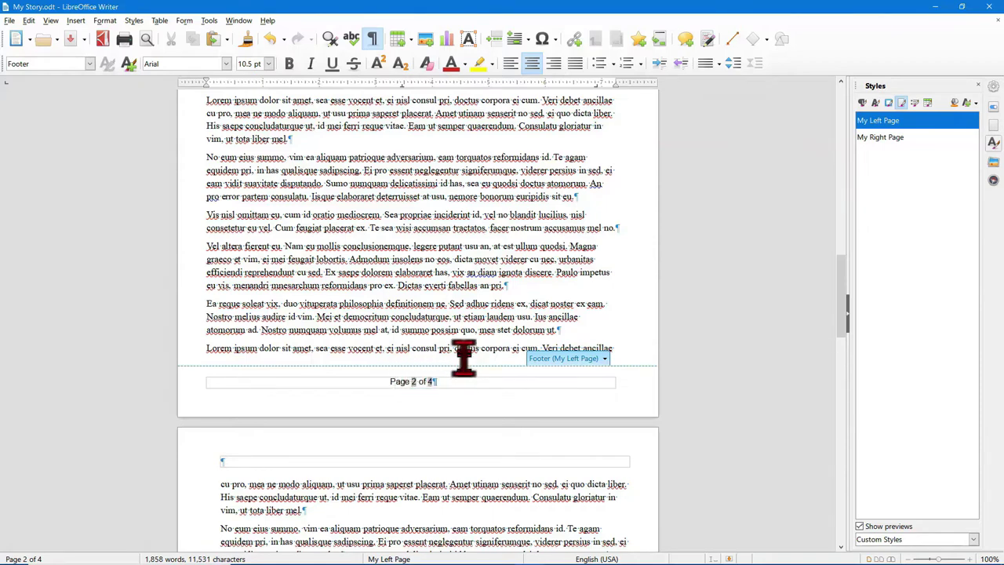
Check the page-number footers on pages 3 and 4, and return to page 2
scroll(464, 349, down, 5)
scroll(465, 349, down, 10)
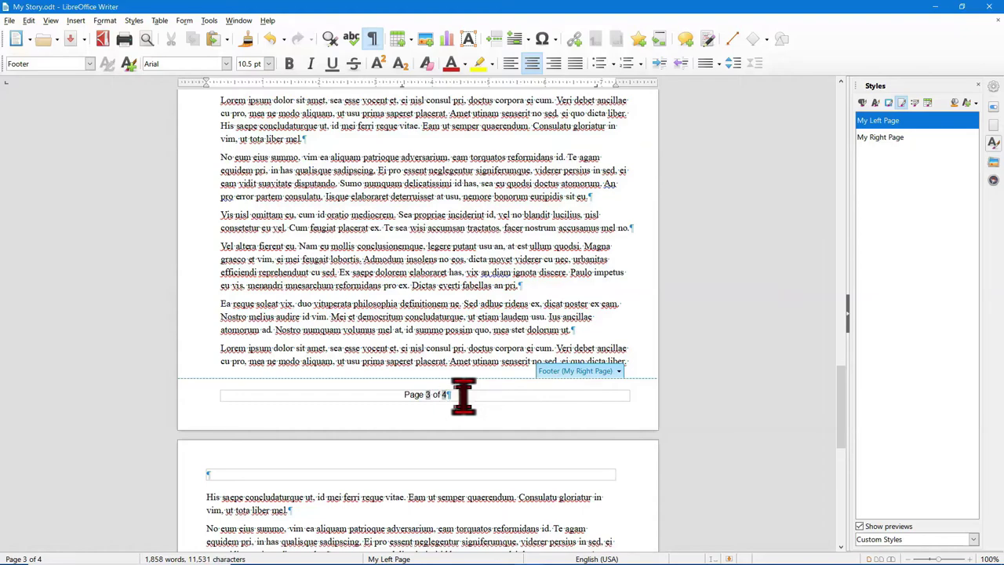
scroll(463, 393, down, 3)
scroll(465, 390, down, 10)
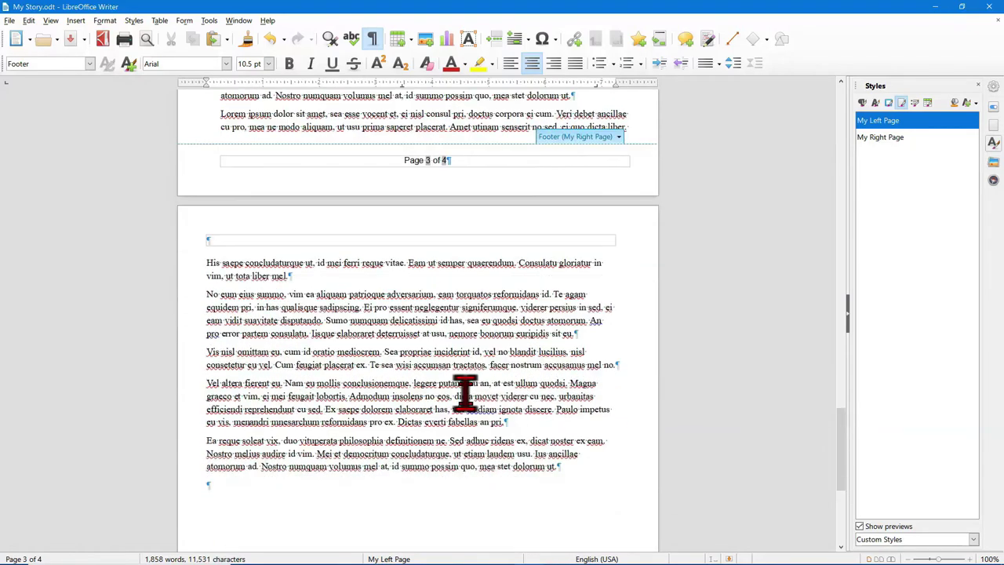
scroll(465, 394, down, 1)
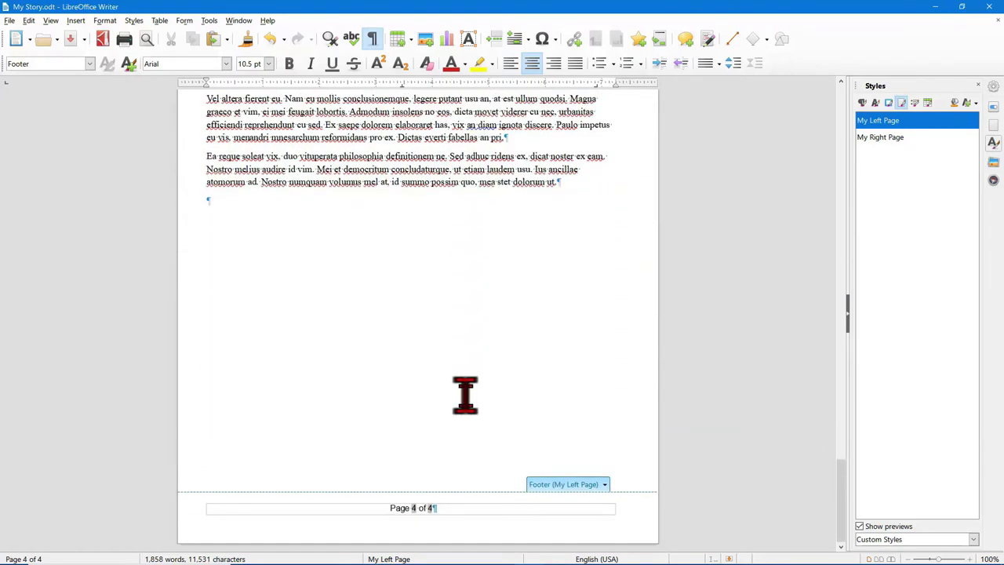
scroll(465, 394, up, 4)
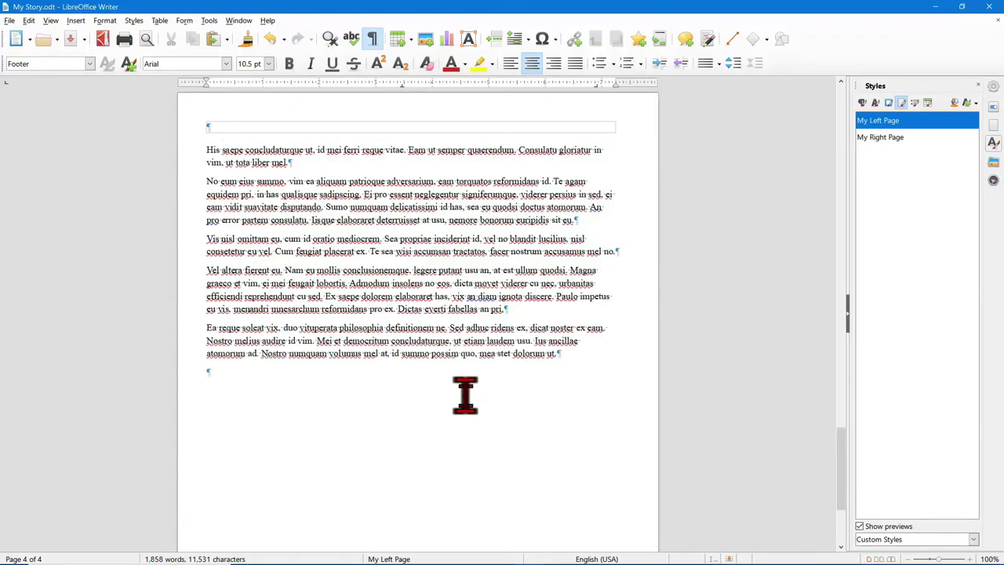
scroll(457, 186, up, 20)
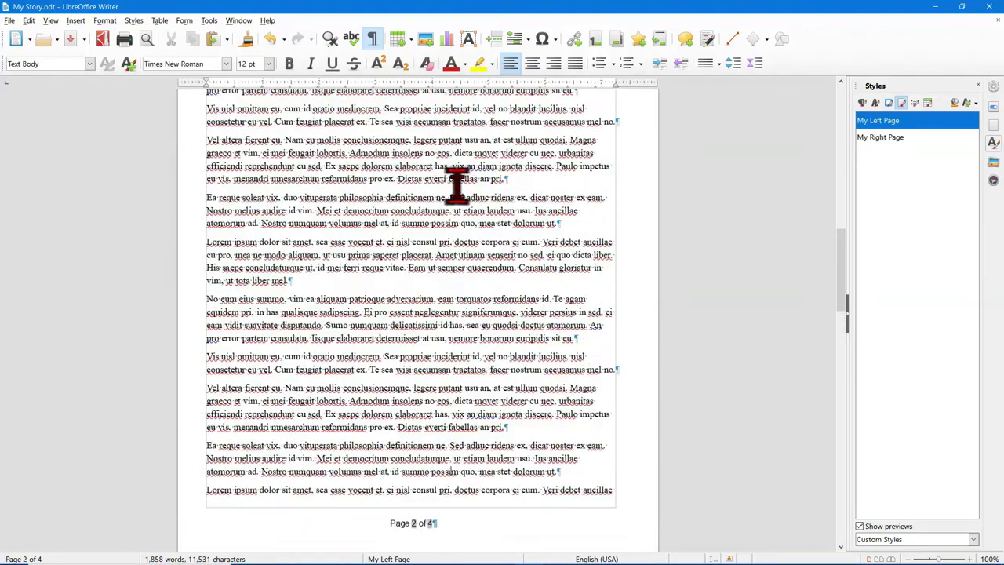
Set the title in the document properties to "My Story"
scroll(457, 186, up, 8)
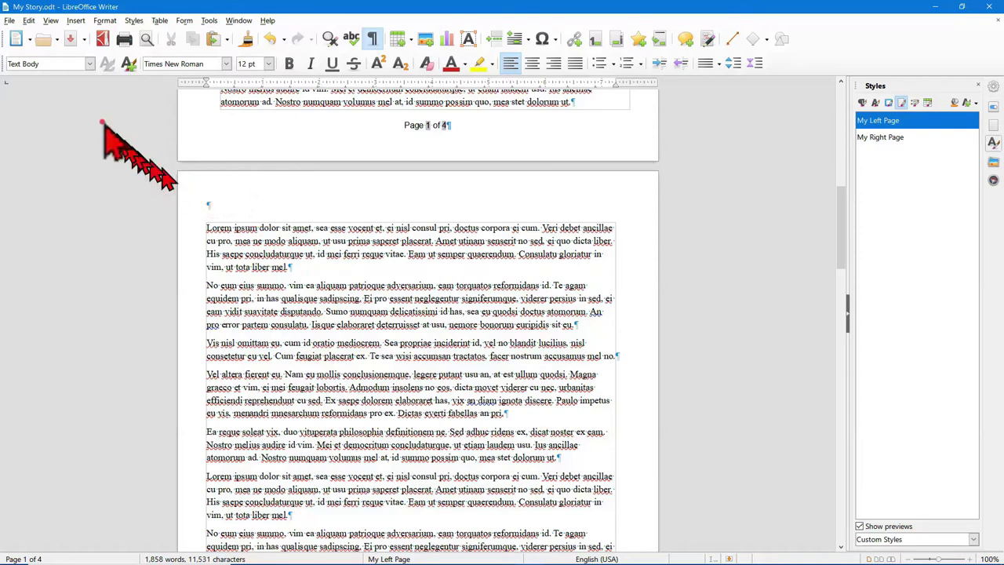
click(9, 20)
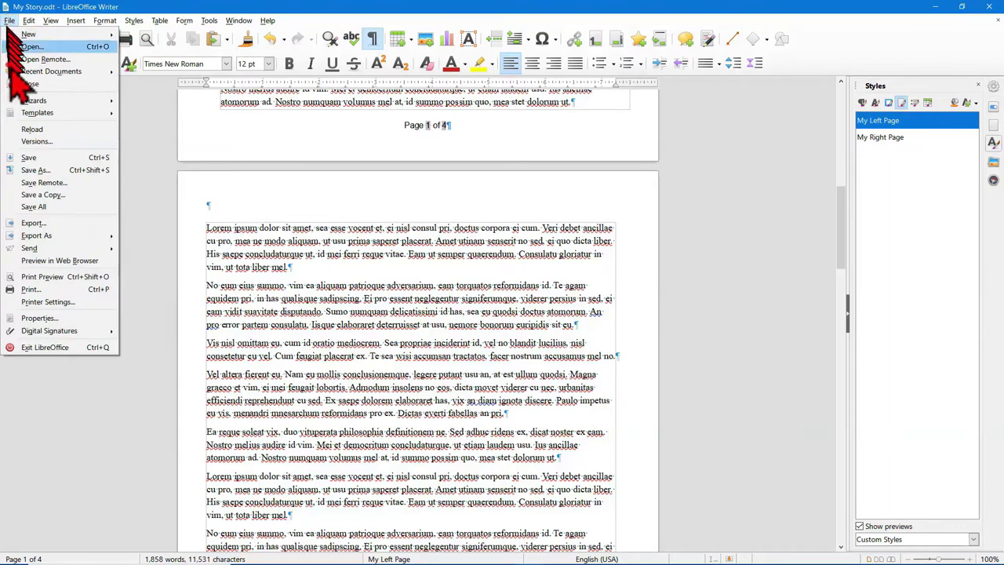
click(36, 318)
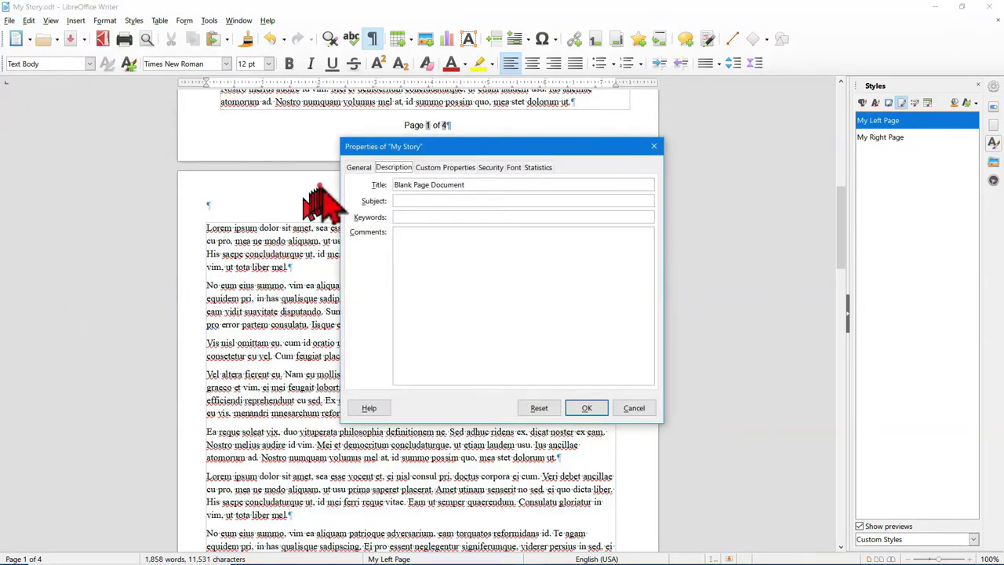
click(354, 167)
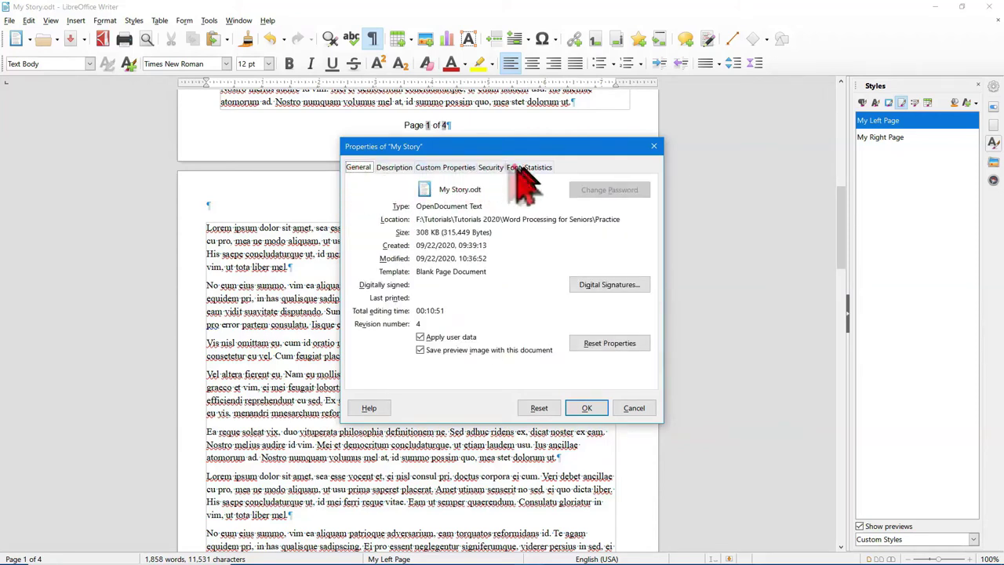
click(392, 167)
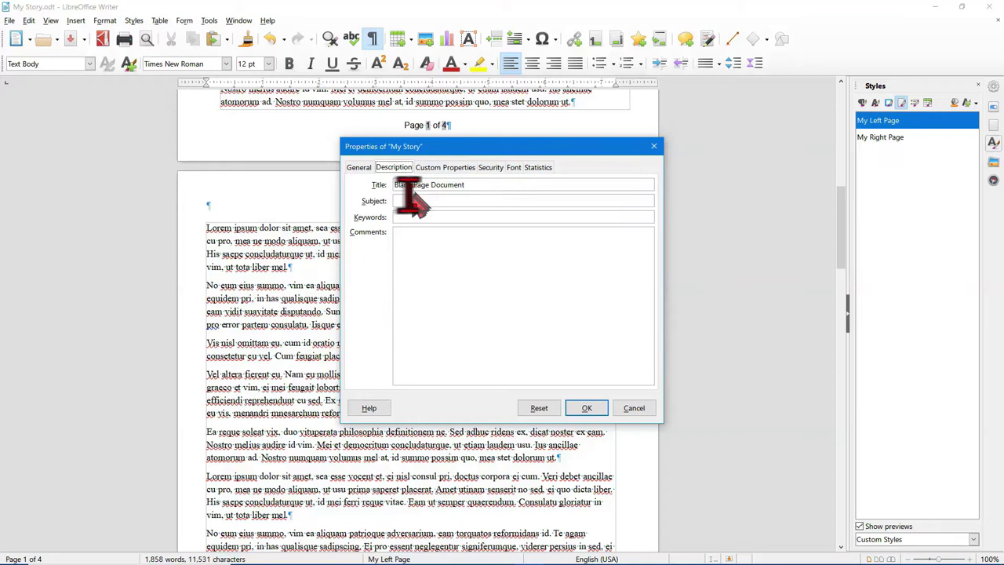
drag(470, 185, 387, 181)
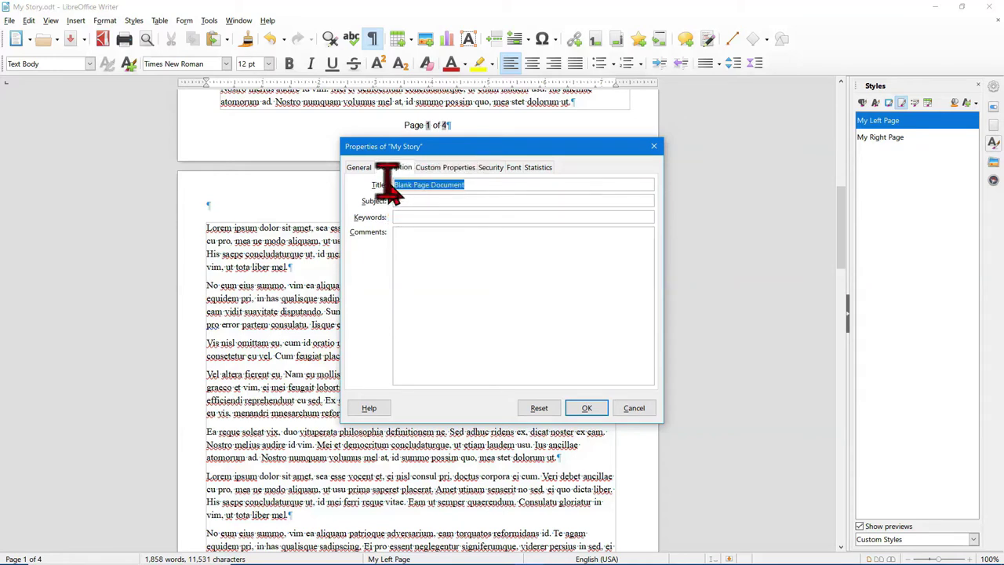
text(My )
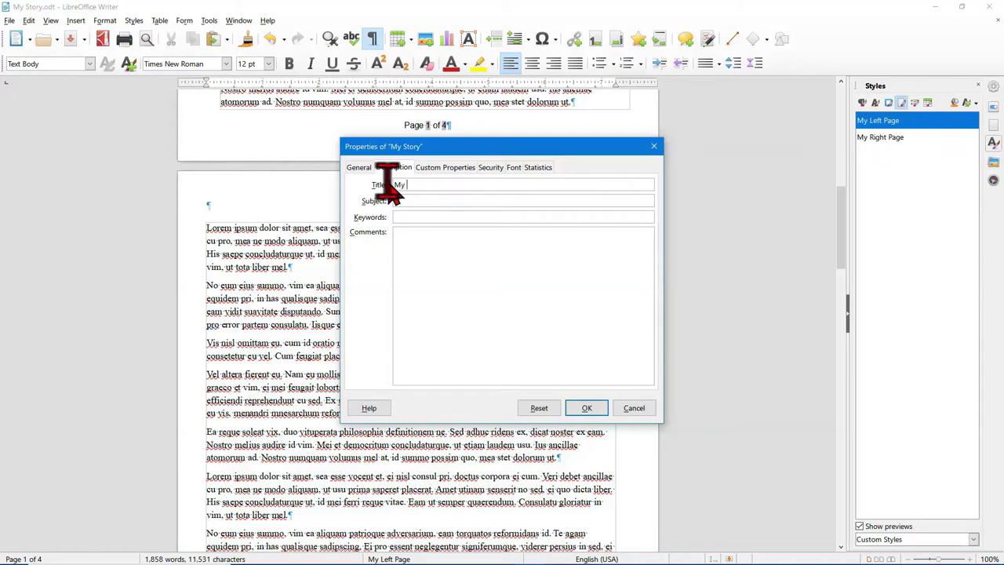
text(Story)
click(580, 406)
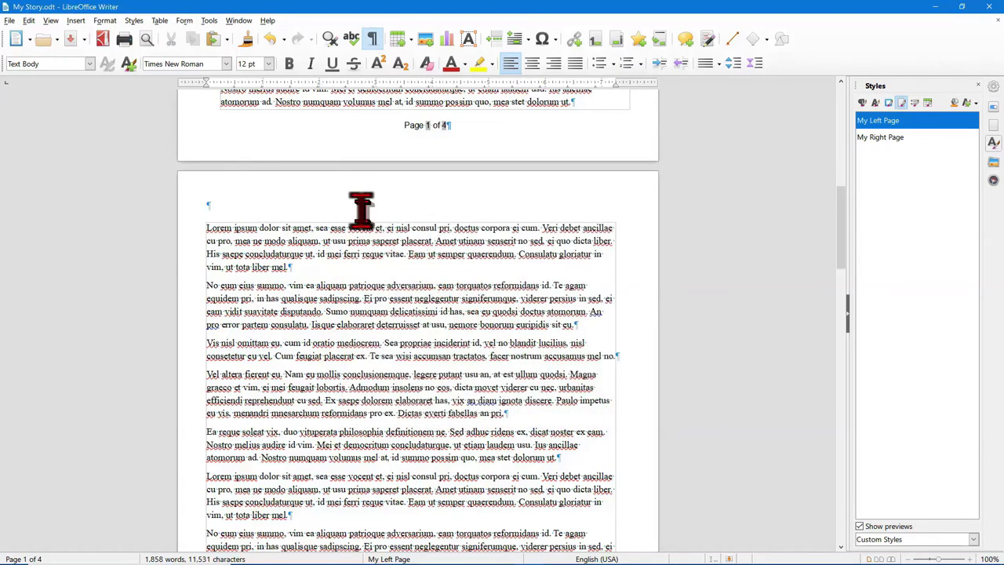
Insert the document Title field in the My Left Page header on page 2 and centre it
click(263, 202)
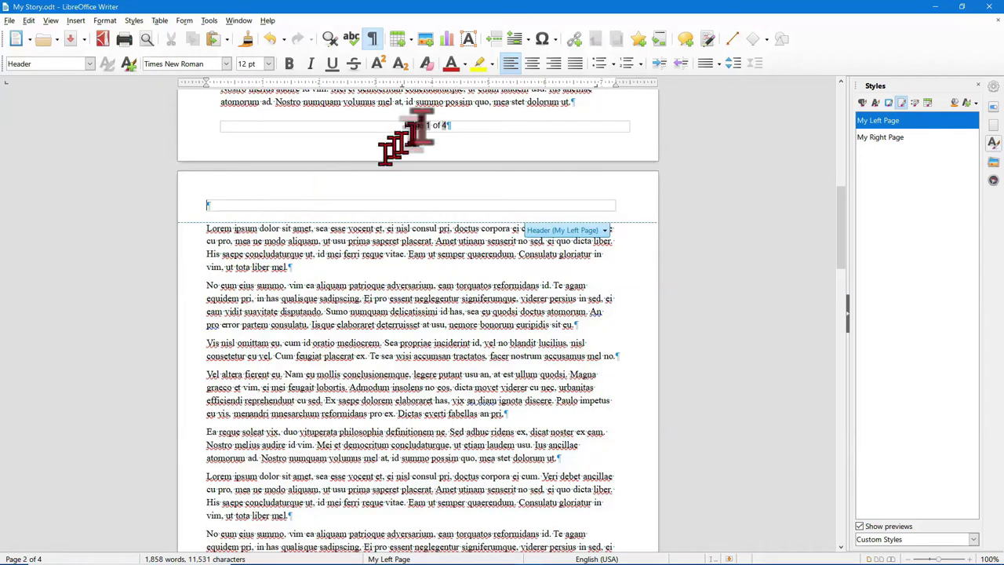
click(526, 38)
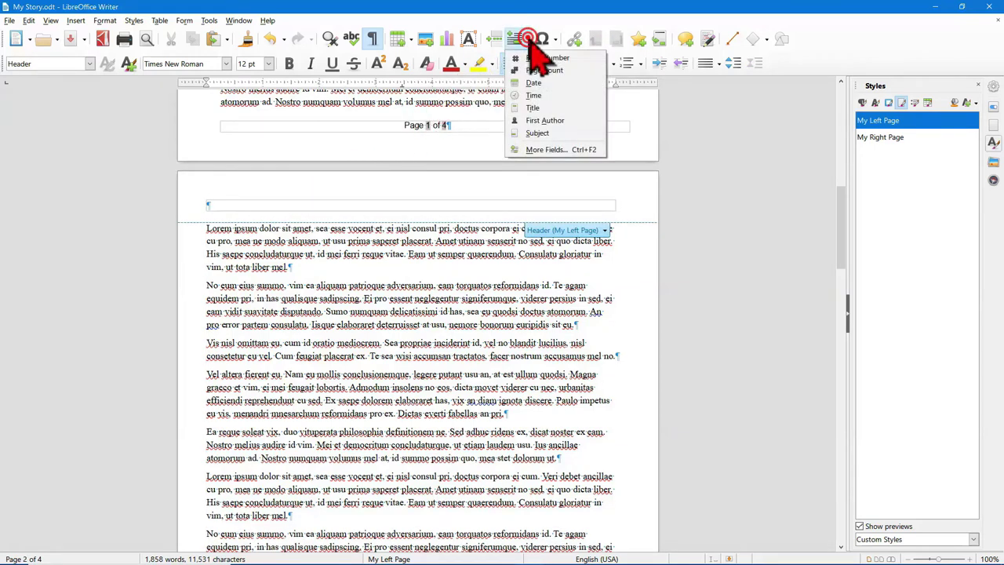
click(532, 108)
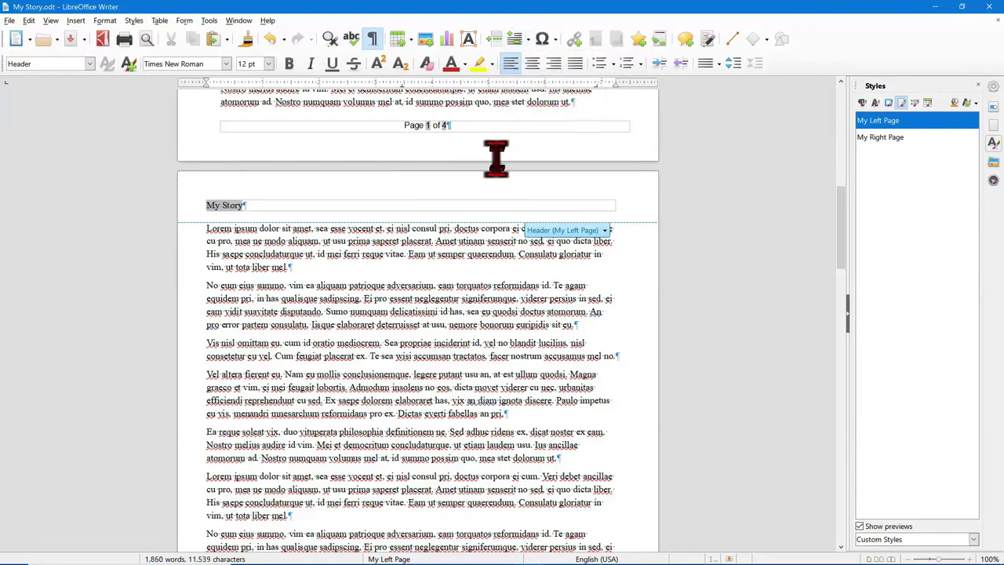
click(533, 63)
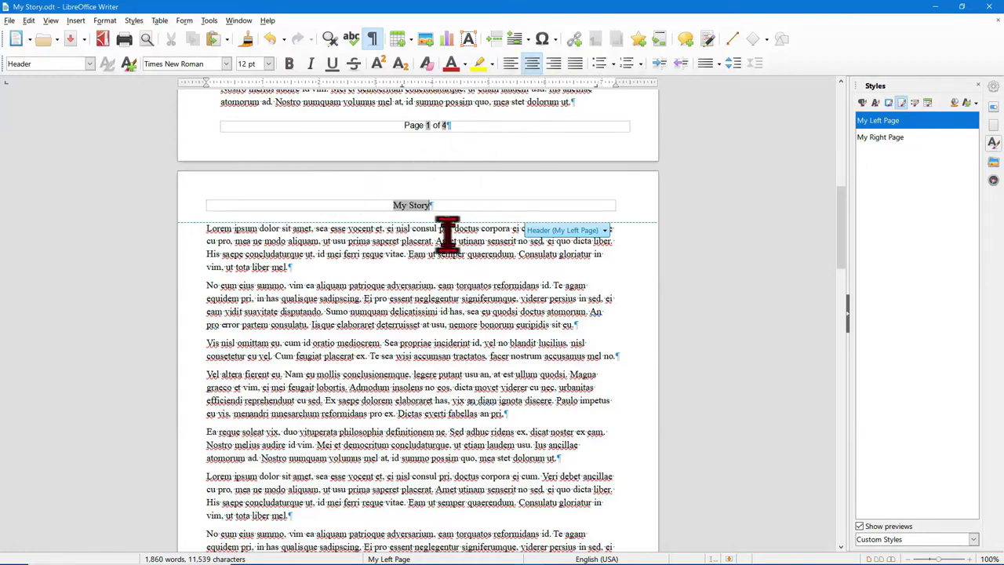
click(432, 239)
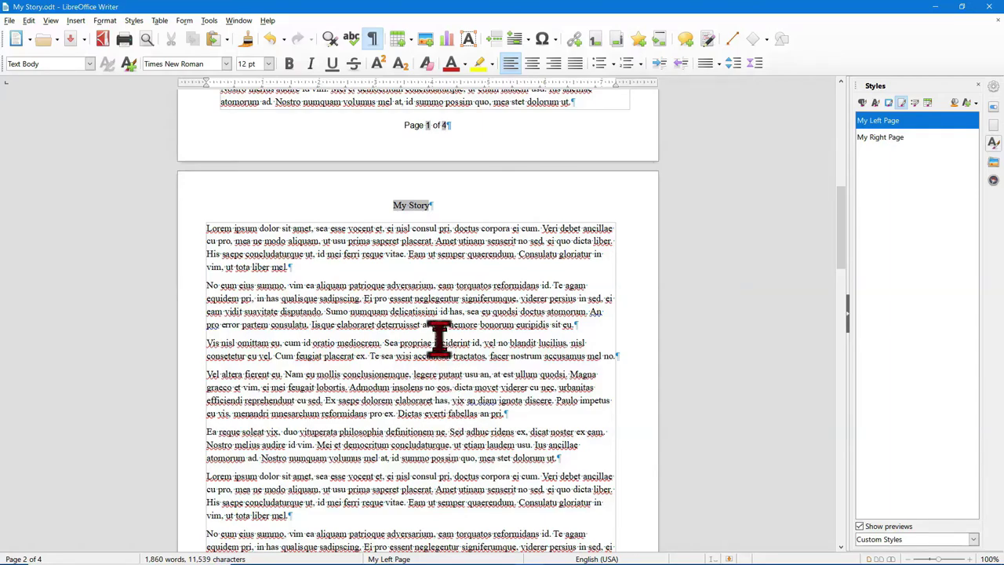
Check the headers and page styles on pages 3 and 4, and return to the beginning of the document
scroll(439, 337, down, 10)
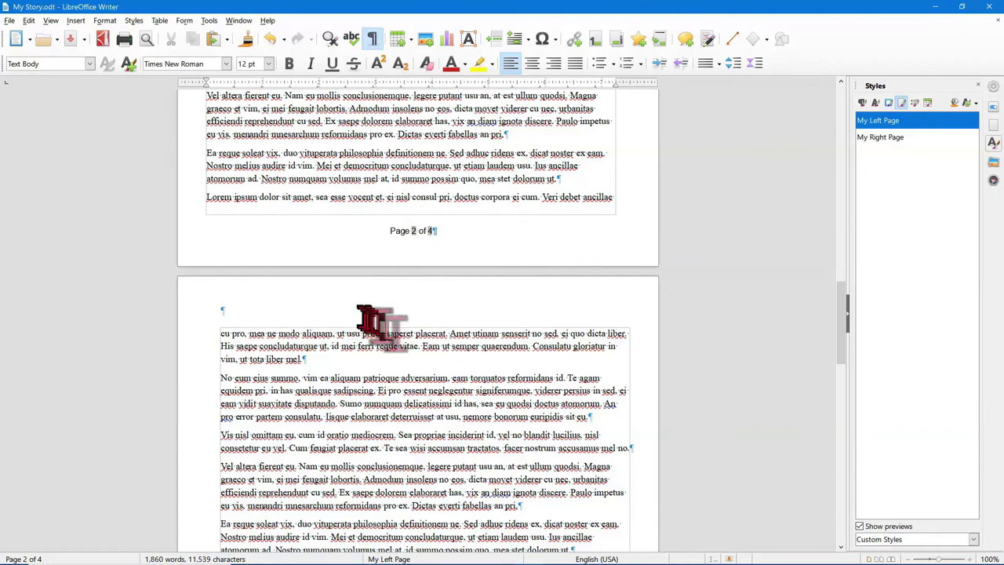
click(445, 375)
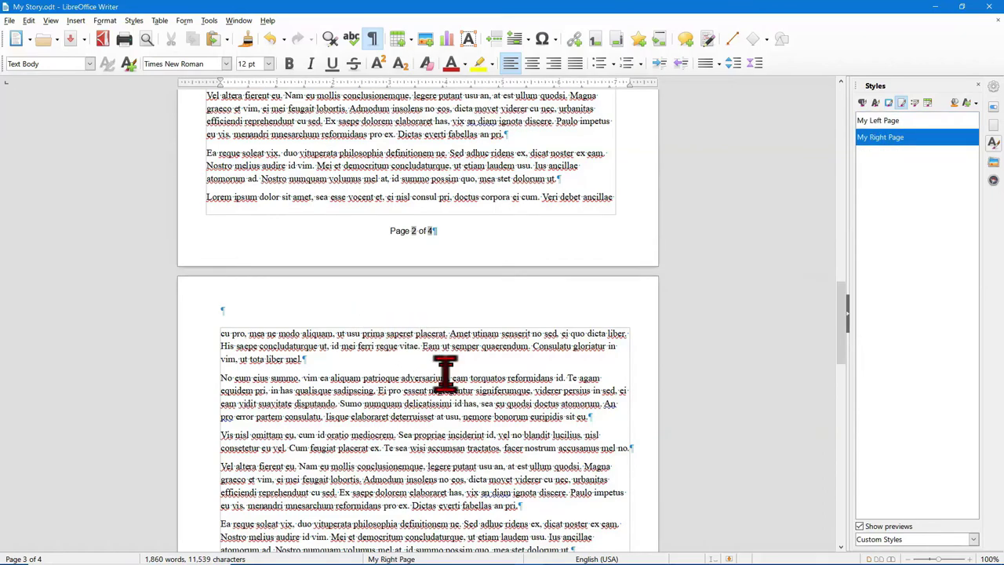
scroll(444, 374, down, 15)
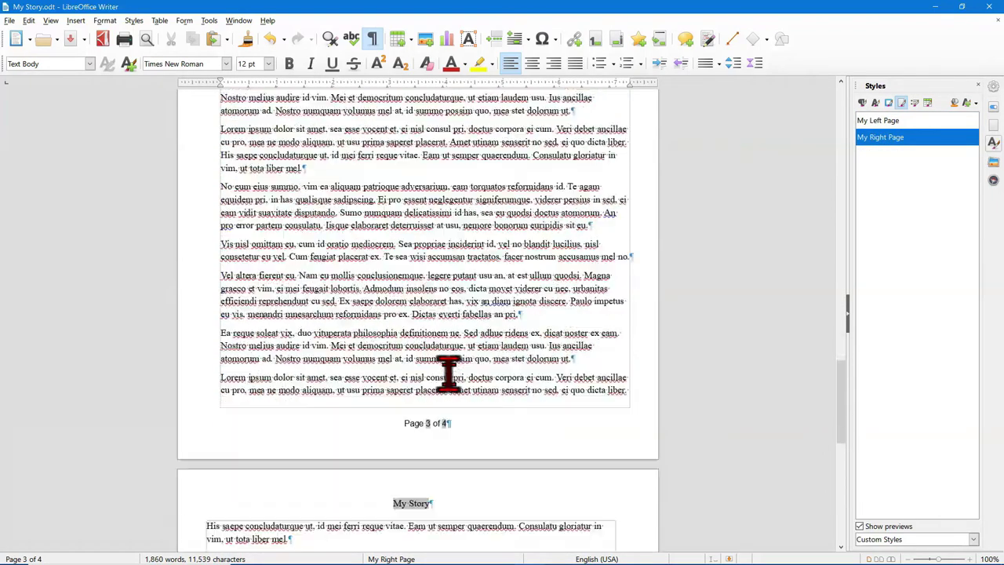
scroll(448, 373, down, 3)
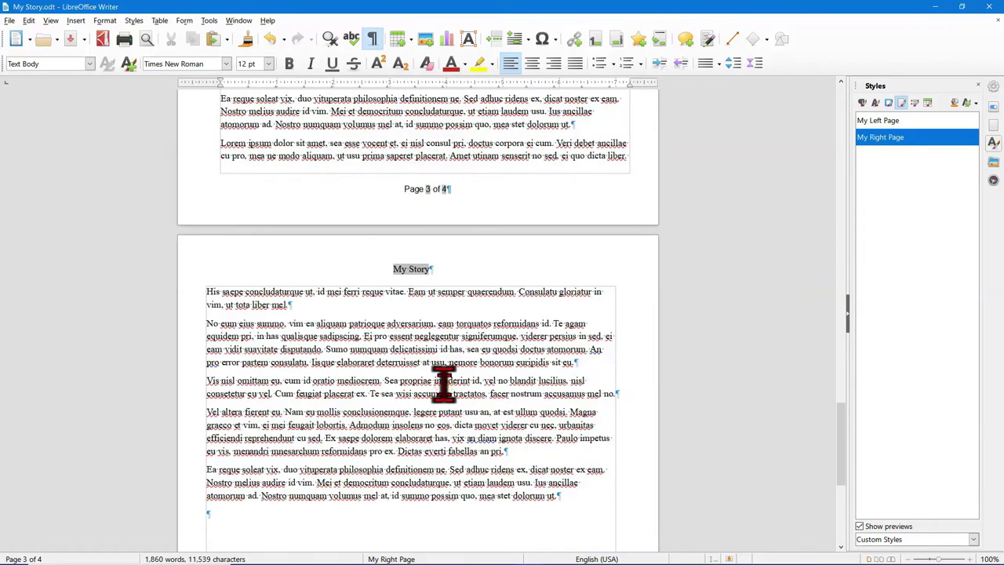
click(444, 383)
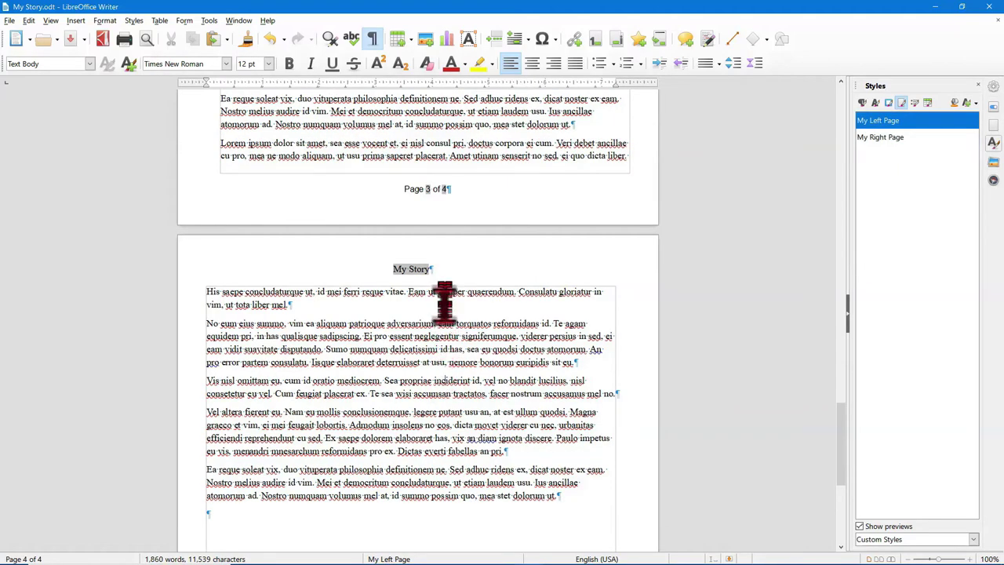
key(ctrl+Home)
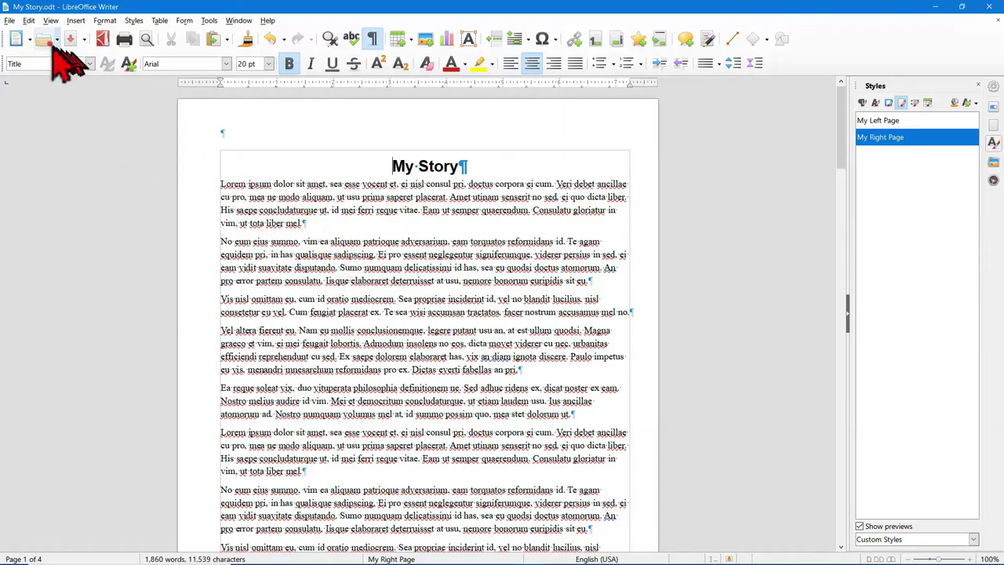
Save the My Story document under its existing name
click(10, 20)
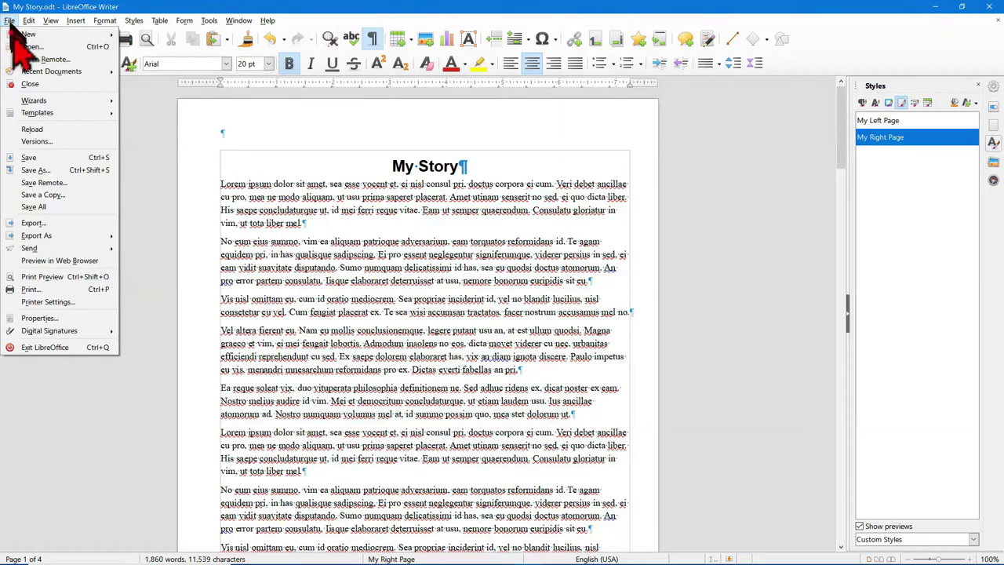
click(29, 158)
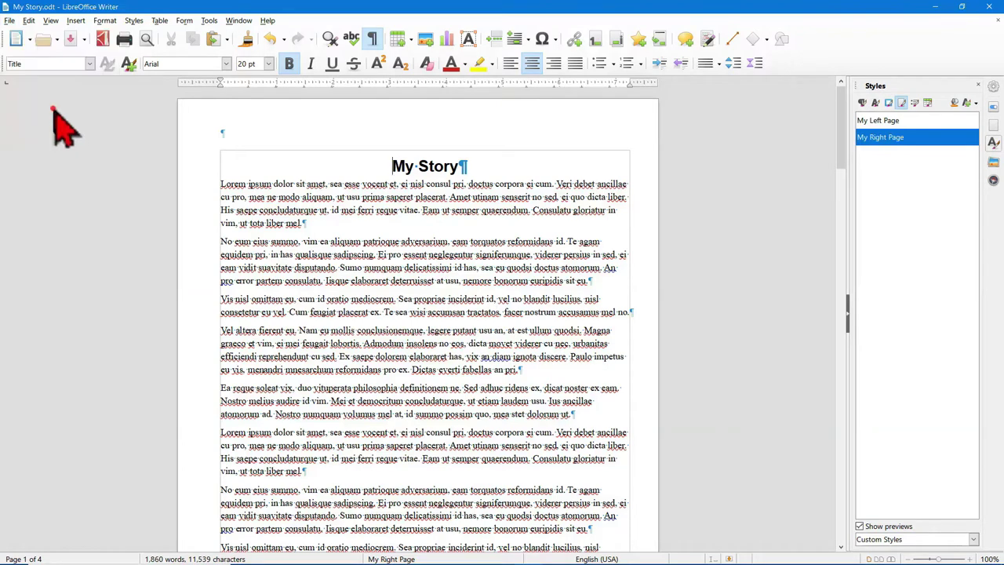
click(9, 20)
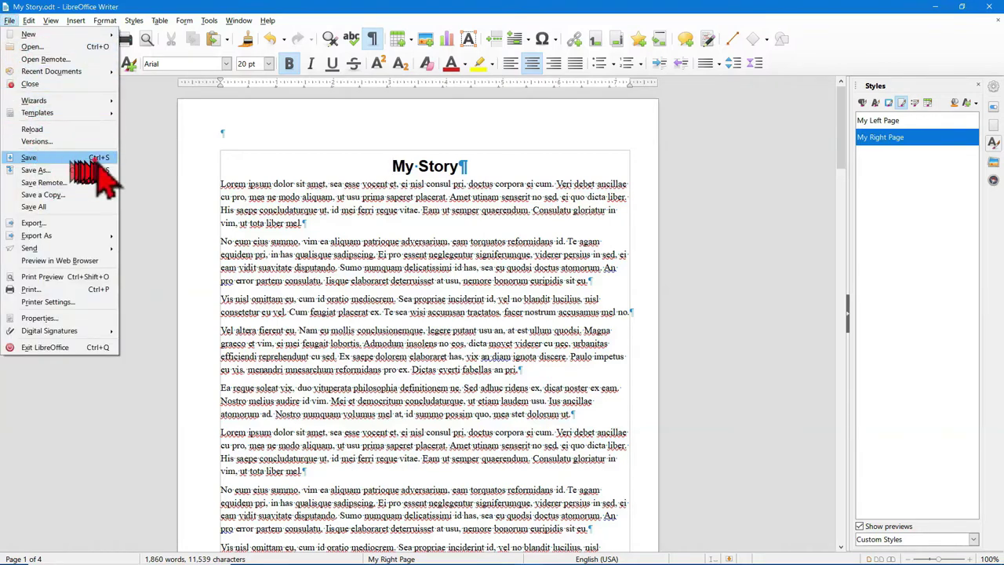
click(123, 137)
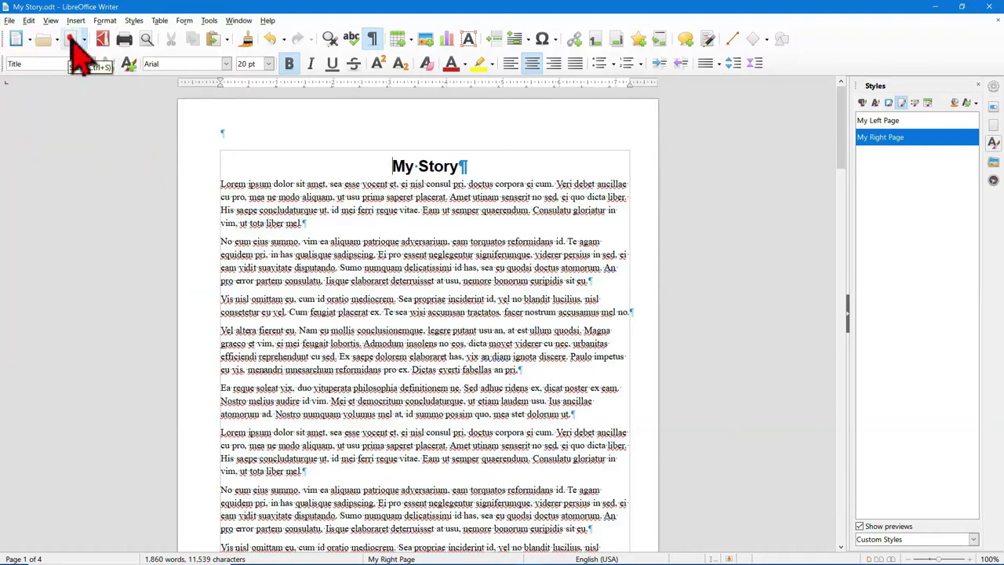
click(72, 41)
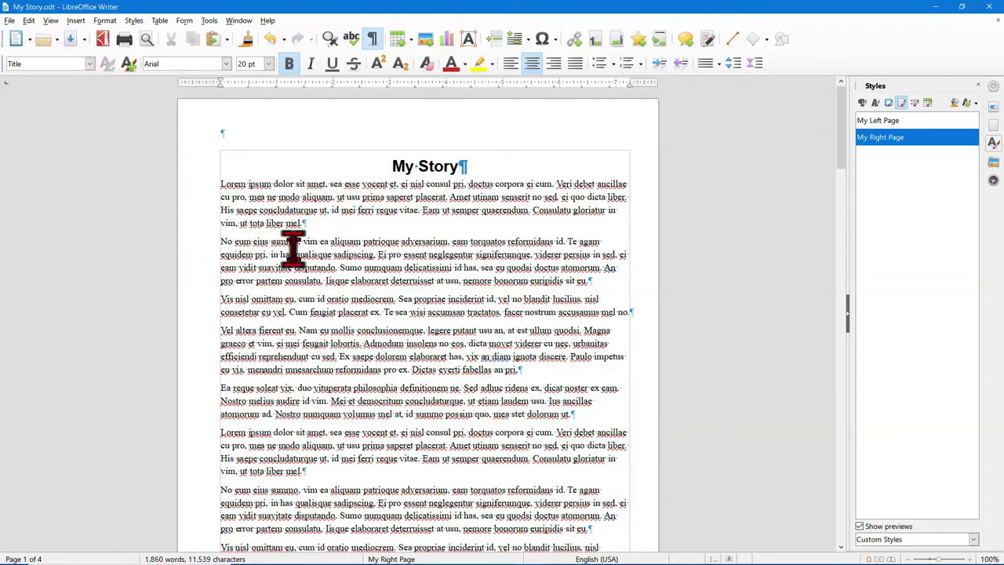
Add a space at the end of the first body paragraph and save the document again
click(316, 222)
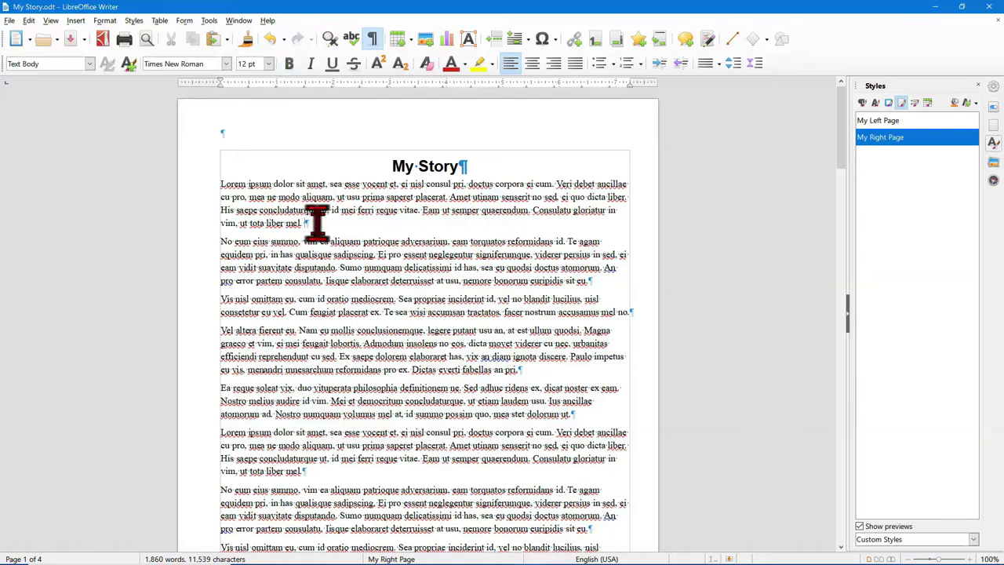
click(73, 45)
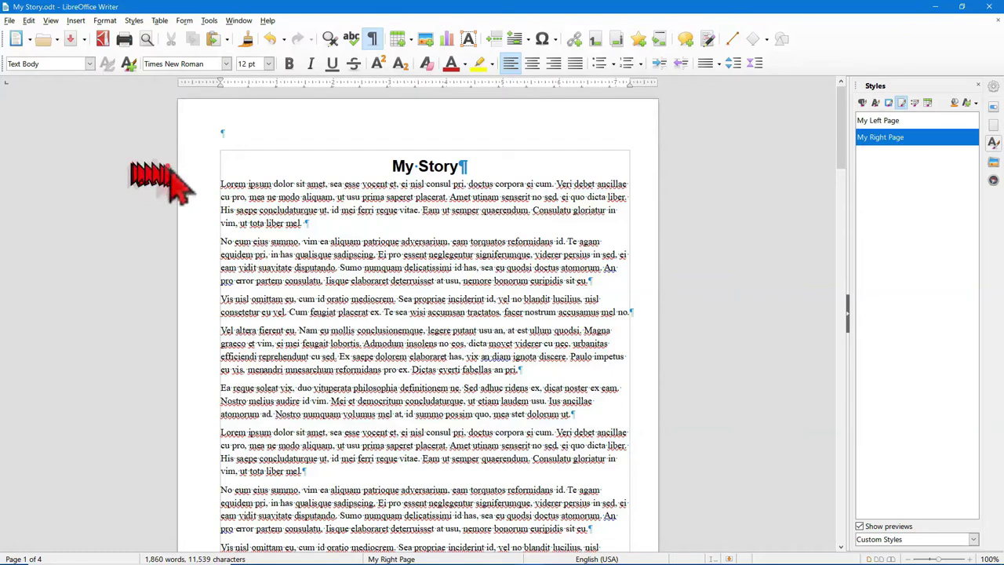
click(305, 222)
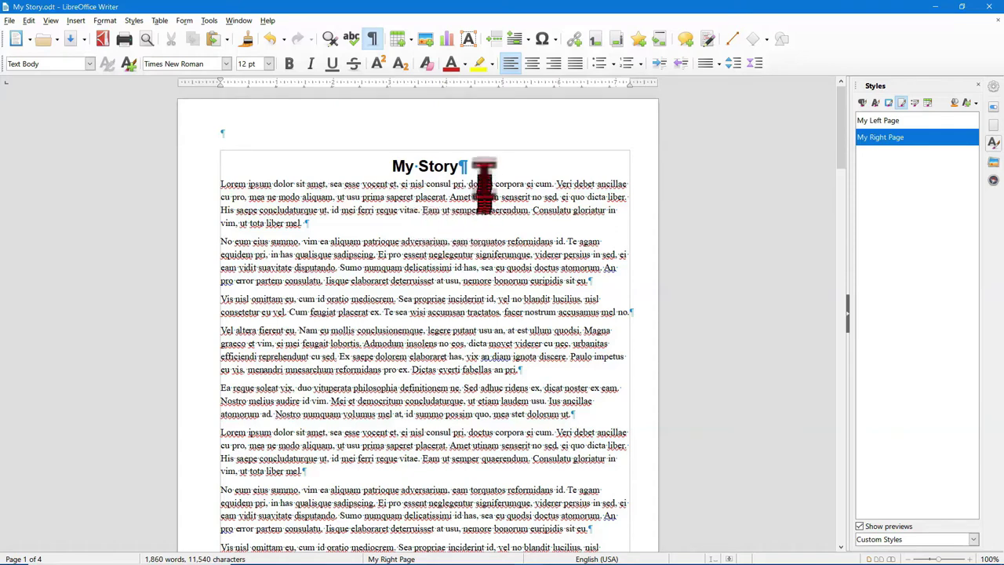
Insert the image apple blossoms-3.jpg from the 1920x1080 Picture Collection folder in Pictures into the first body paragraph on page 1
click(422, 39)
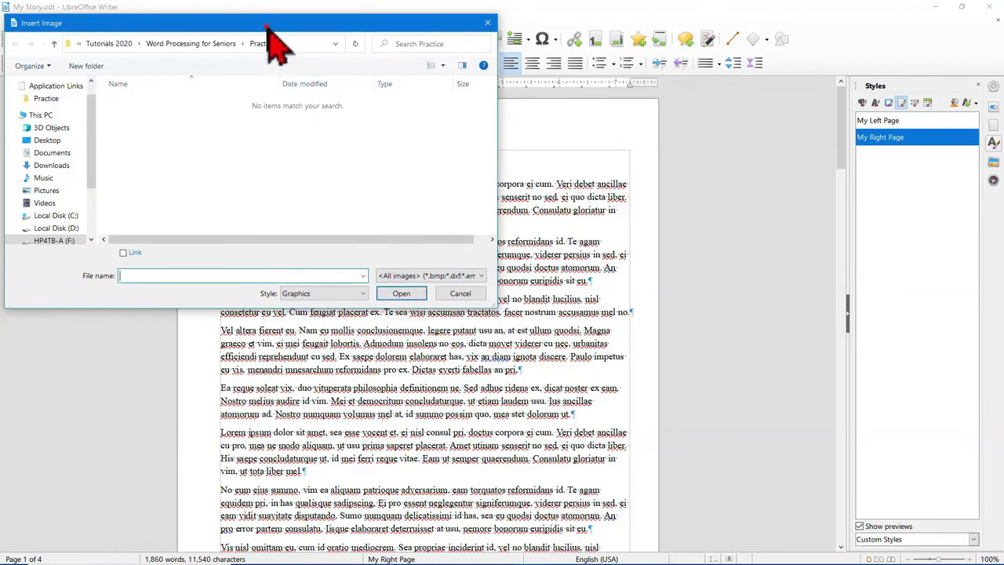
drag(264, 22, 443, 67)
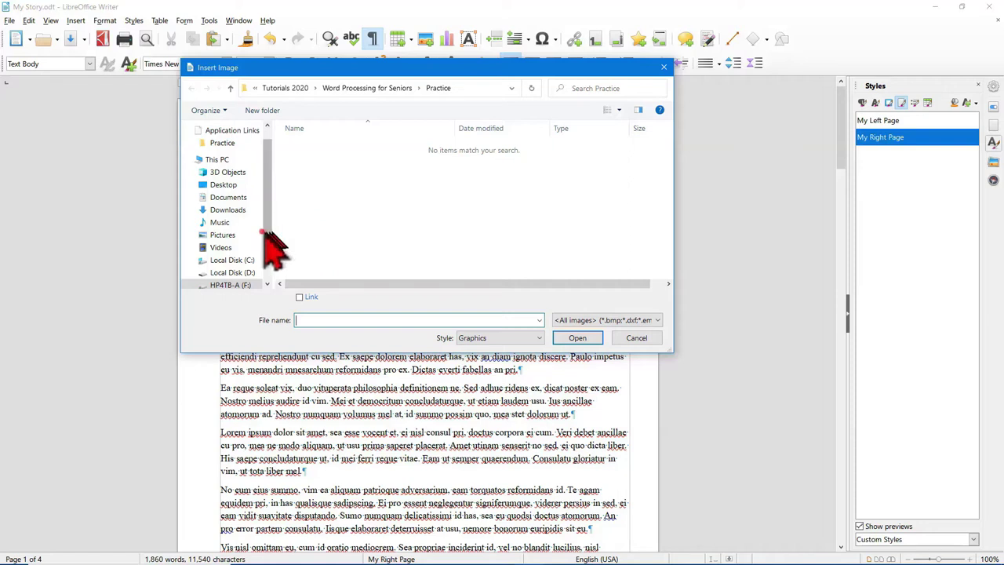
click(222, 235)
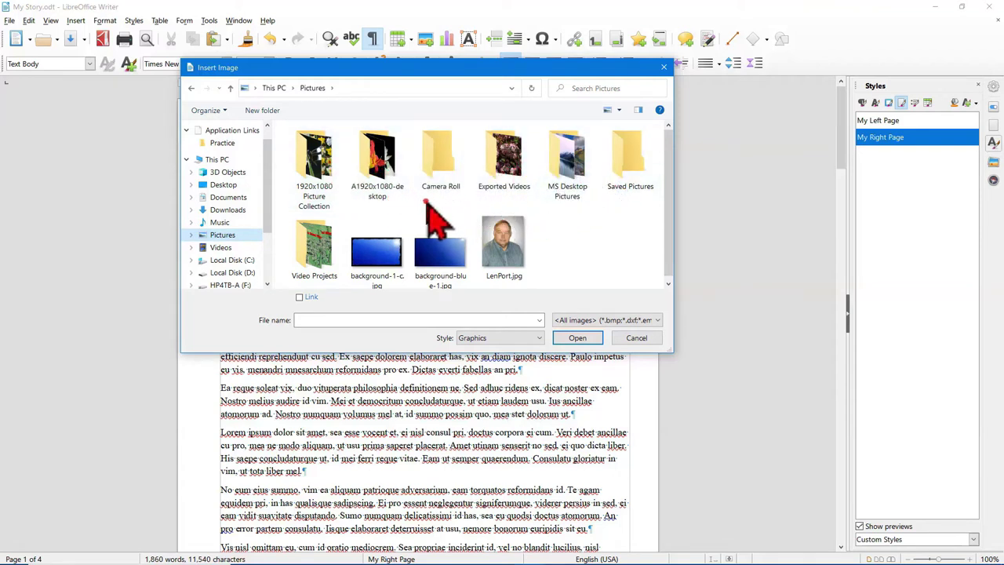
double_click(326, 162)
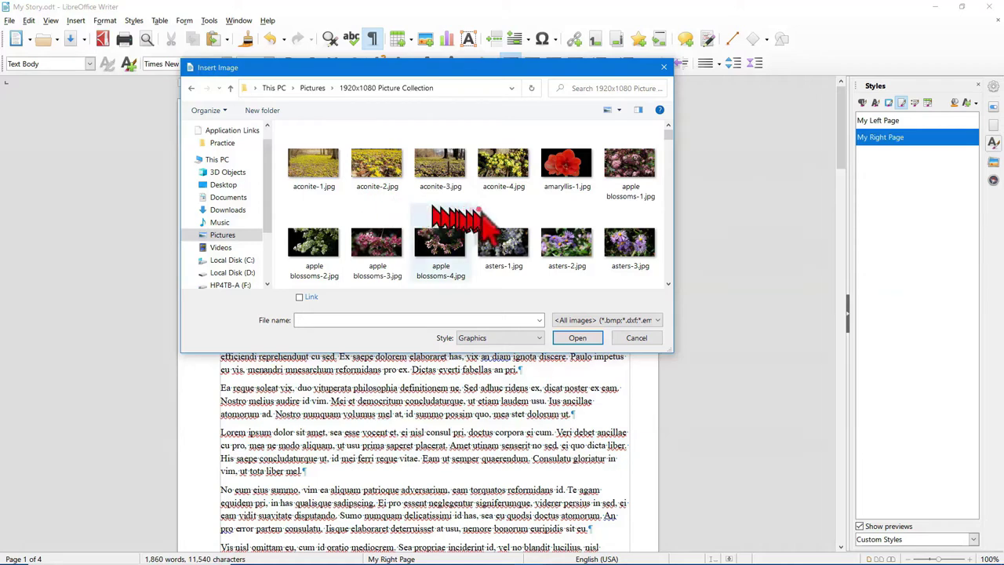
click(381, 241)
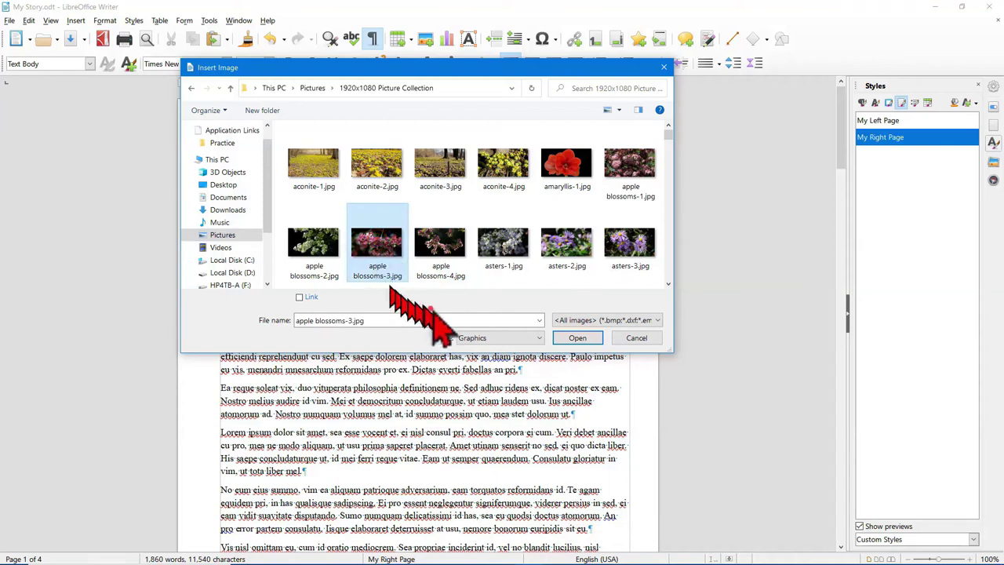
click(578, 338)
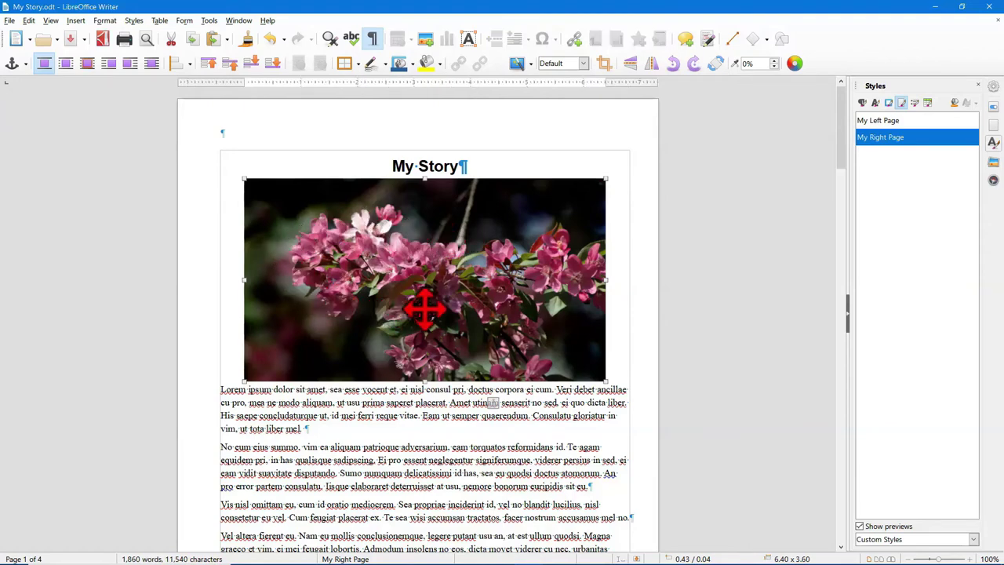
Set the apple blossoms image's width to 2.50" in its properties with the aspect ratio kept
double_click(425, 265)
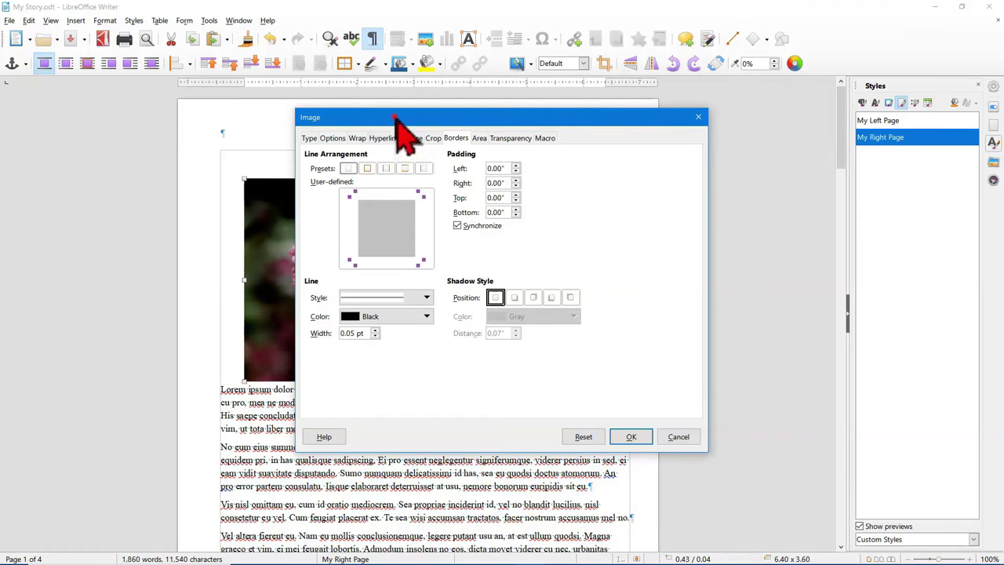
click(309, 139)
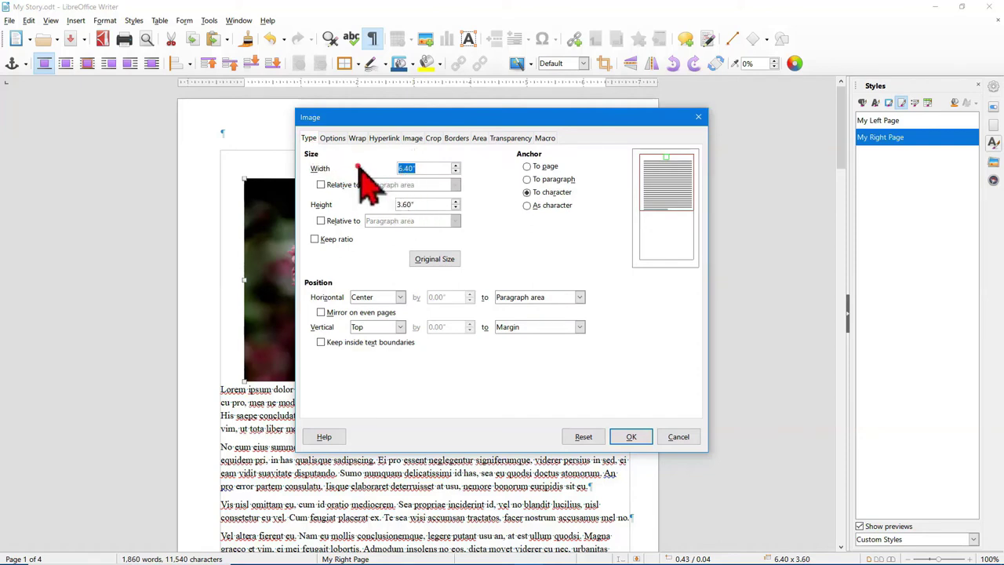
click(314, 238)
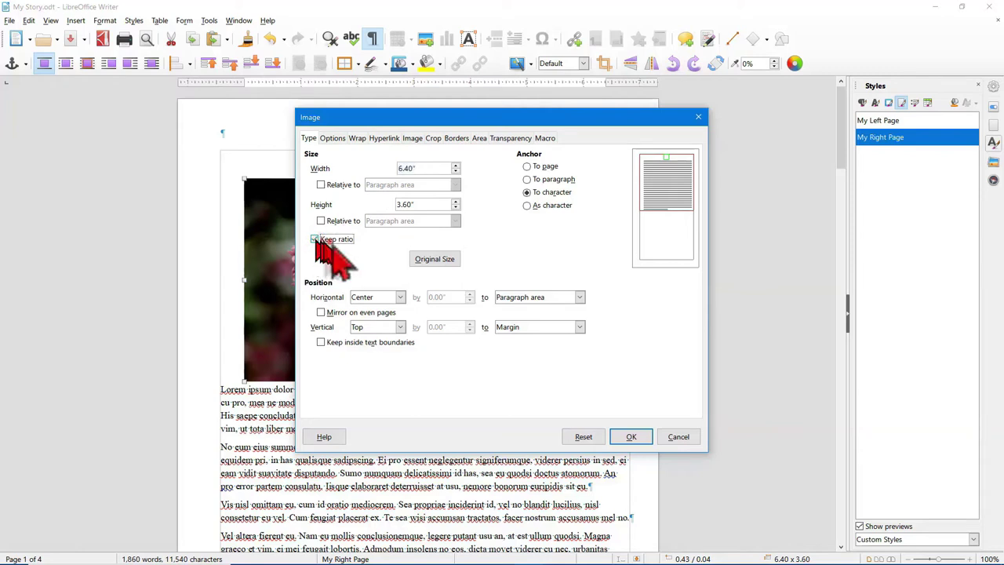
click(423, 167)
drag(424, 167, 392, 165)
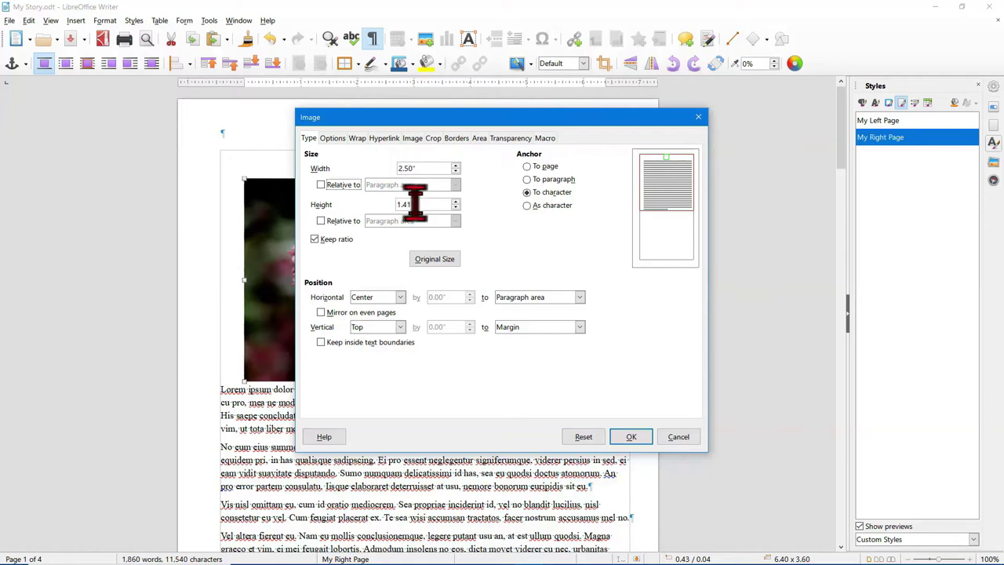
Anchor the image to the paragraph and set its horizontal position to Right
click(527, 179)
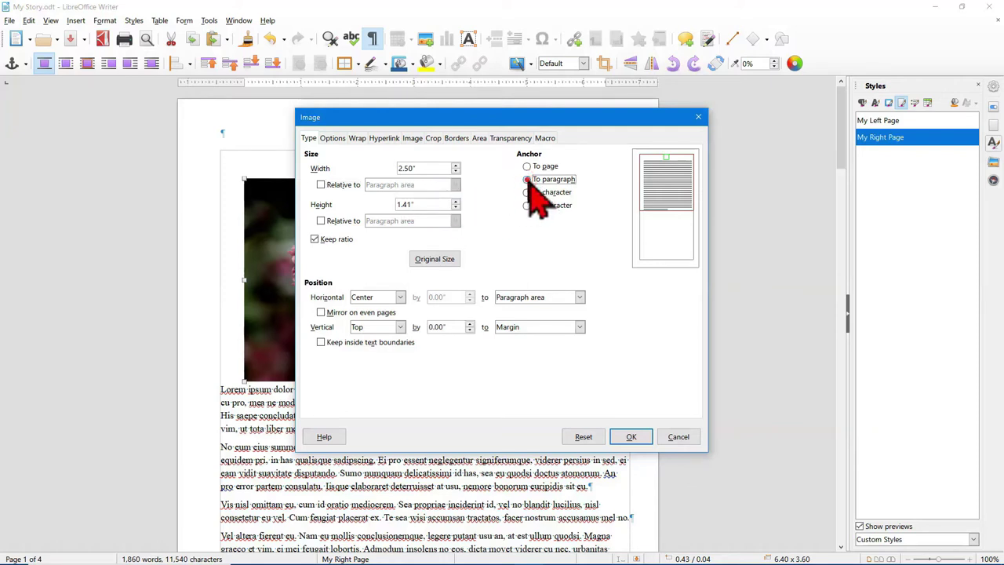
click(400, 297)
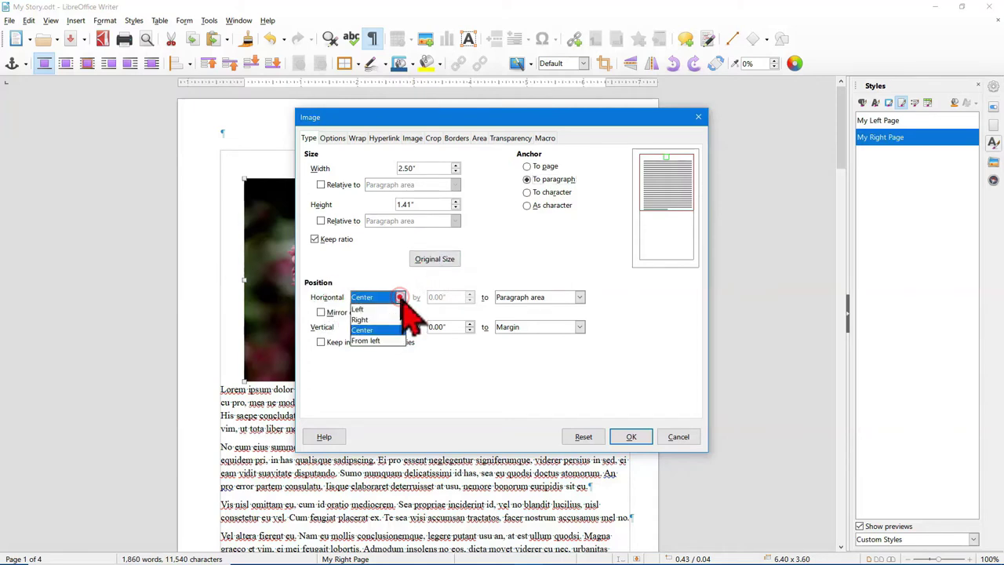
click(365, 320)
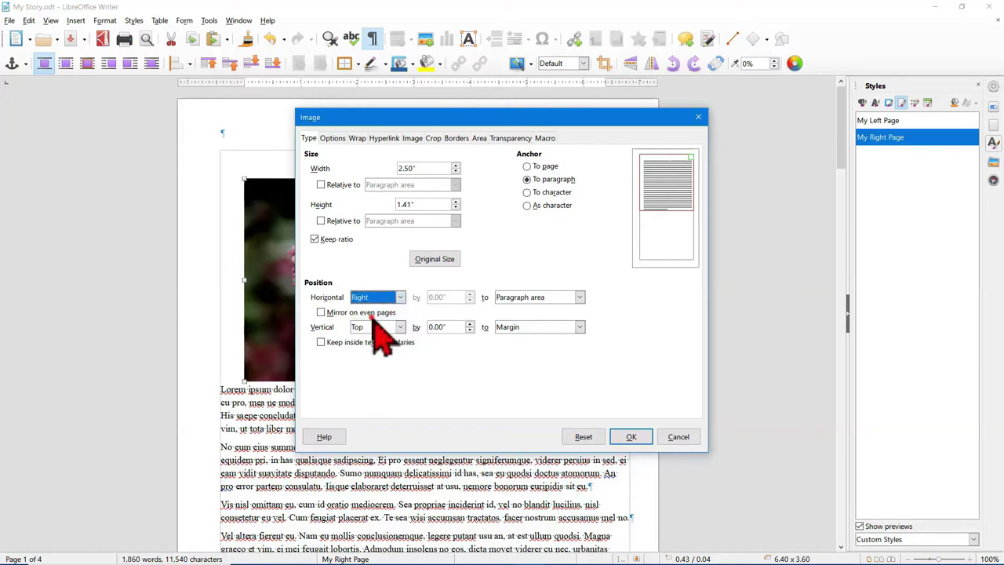
Set the image's text wrap to Before with 0.02" spacing on the left, right, top and bottom
click(357, 139)
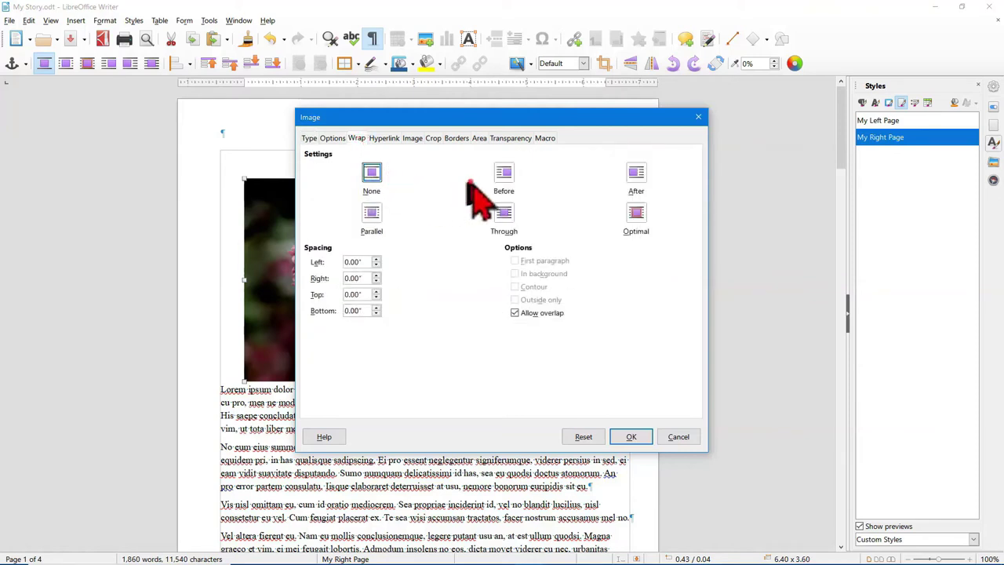
click(501, 172)
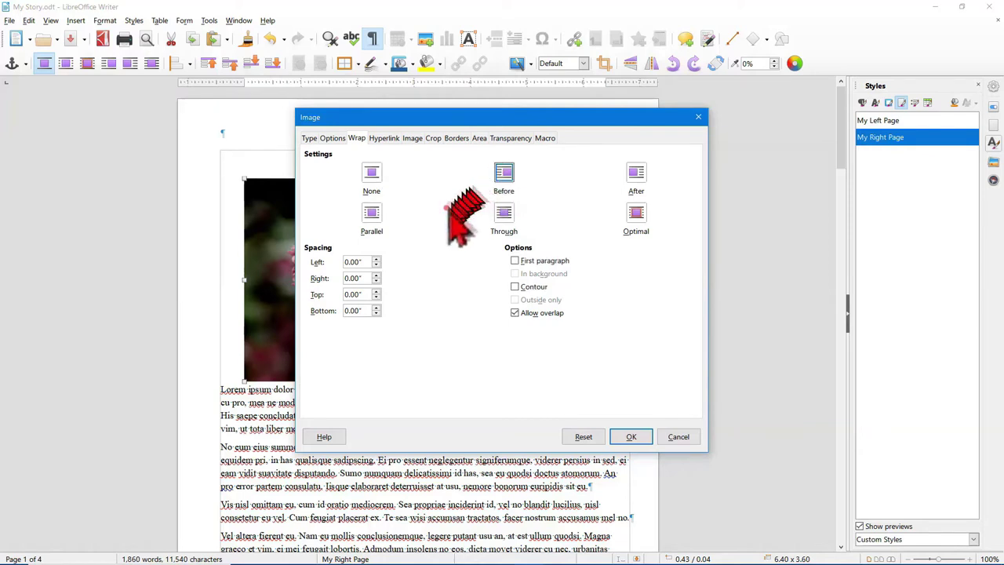
click(376, 274)
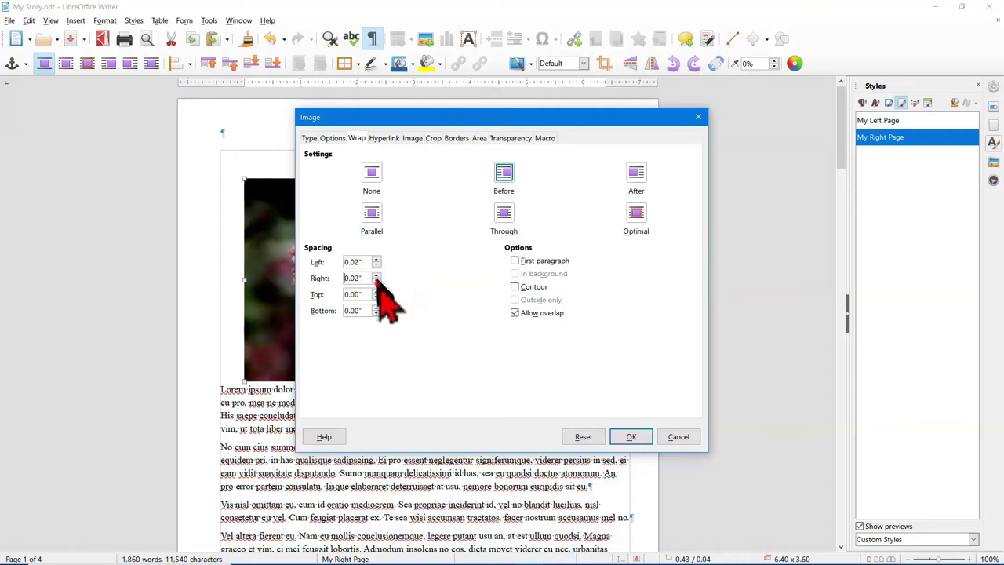
click(376, 290)
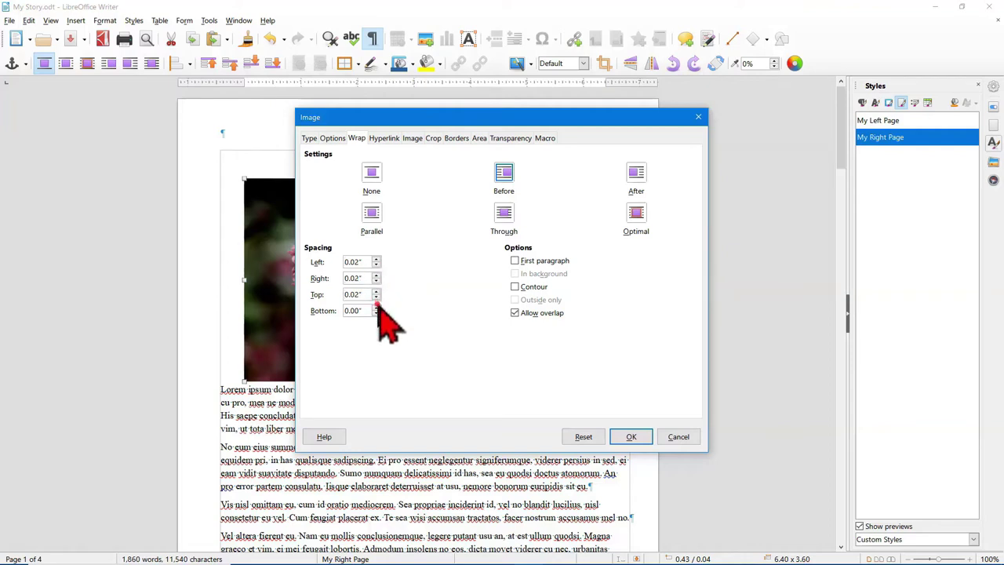
click(376, 306)
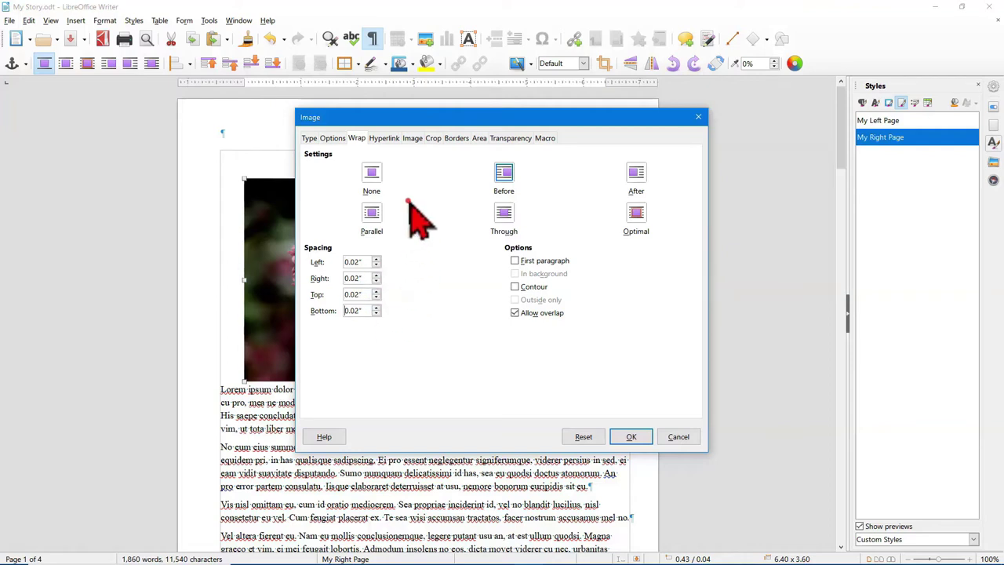
Give the image a border on all four sides and a shadow cast to the bottom right, and apply the image properties
click(455, 138)
click(367, 169)
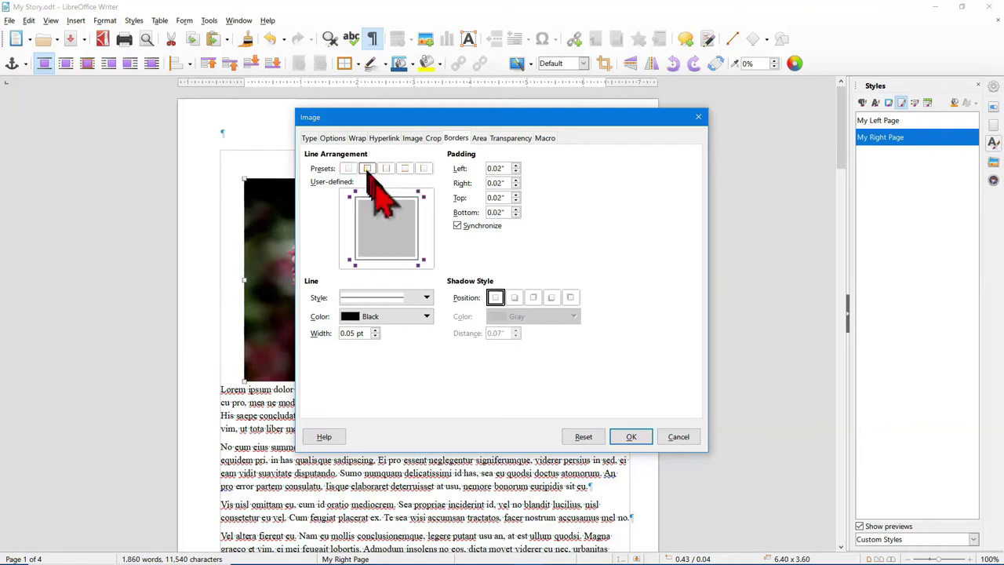
click(512, 297)
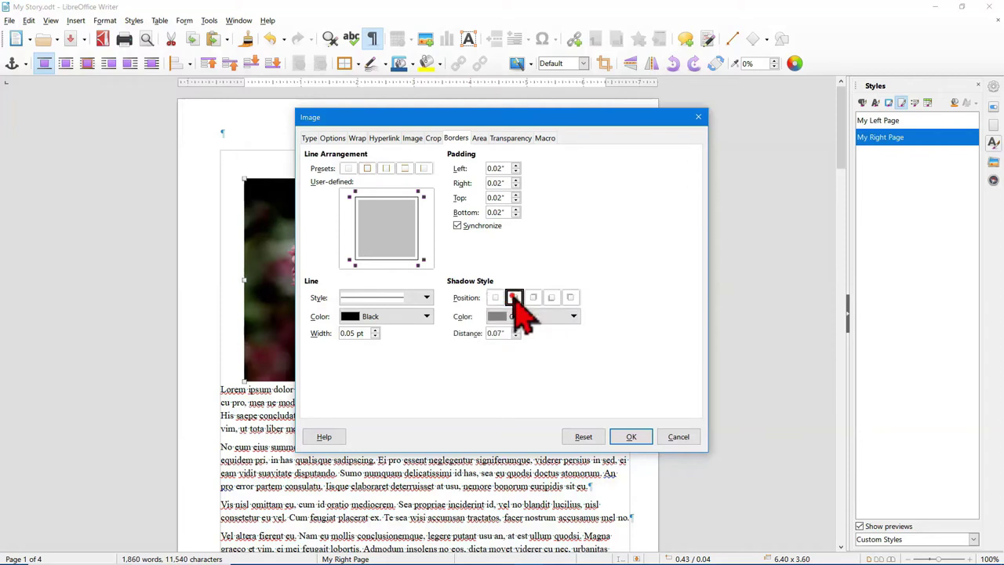
click(629, 435)
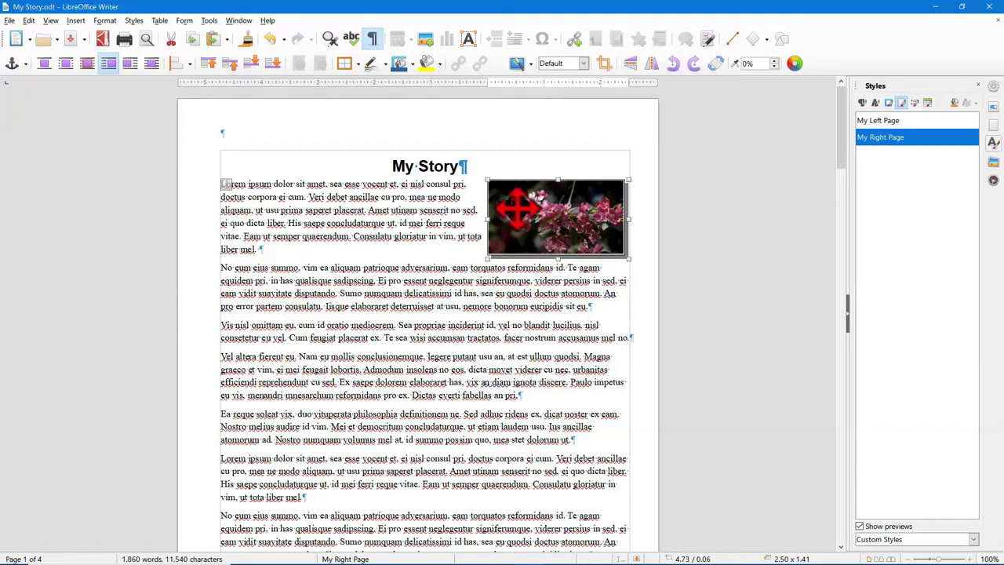
click(396, 364)
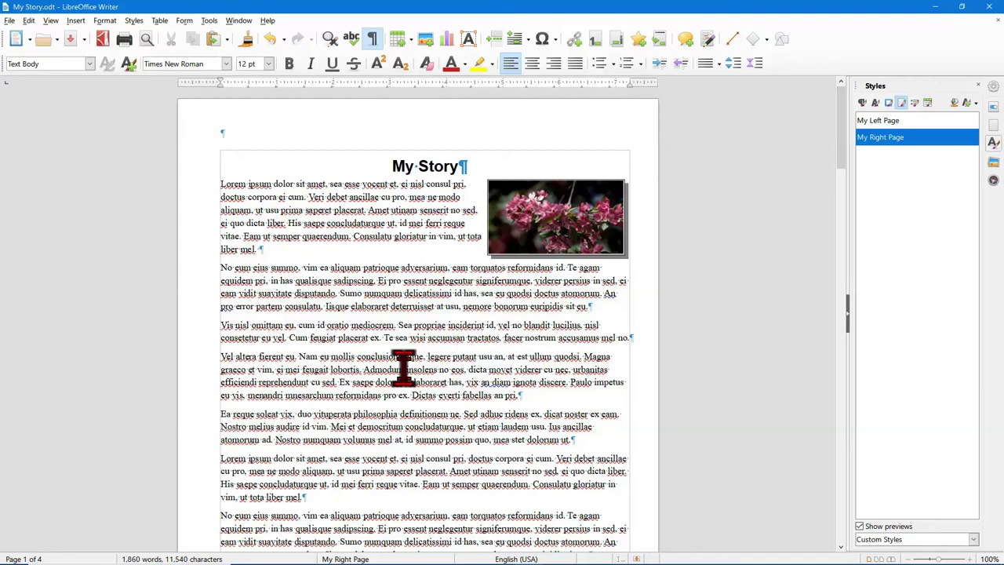
Switch to Firefox, open Google Images from the club page's Google links, and search for "tree"
key(alt+Tab)
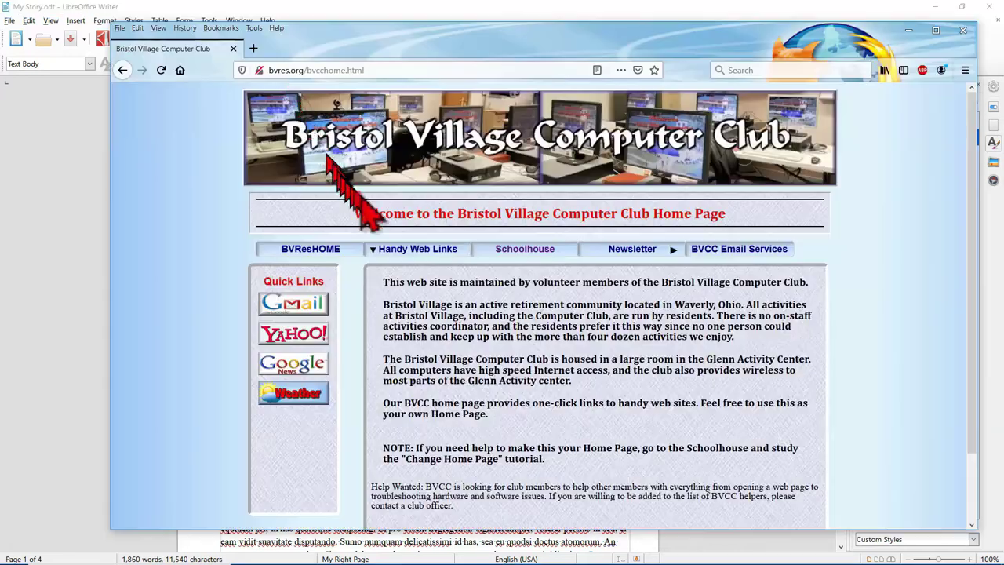
mouse_move(414, 253)
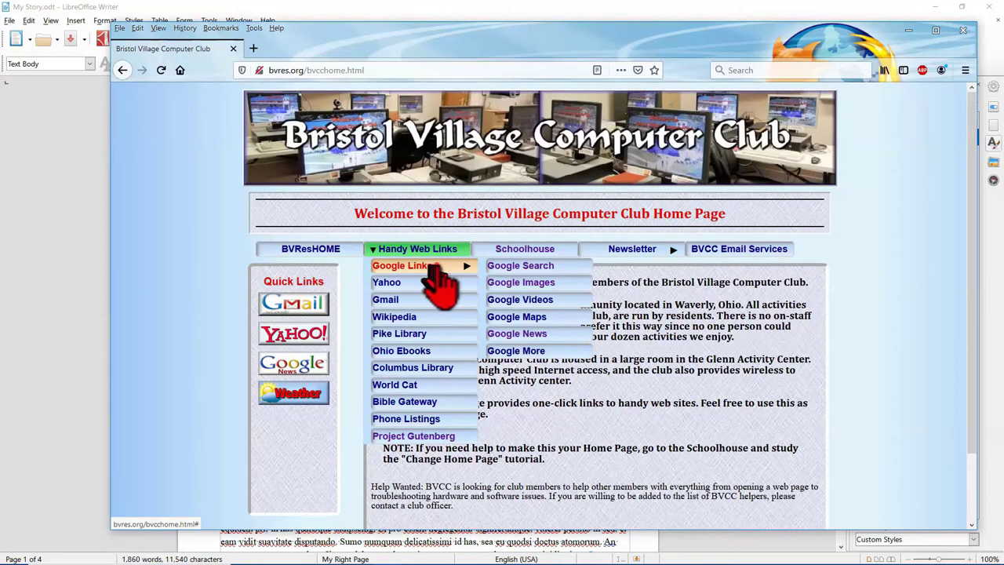
click(517, 283)
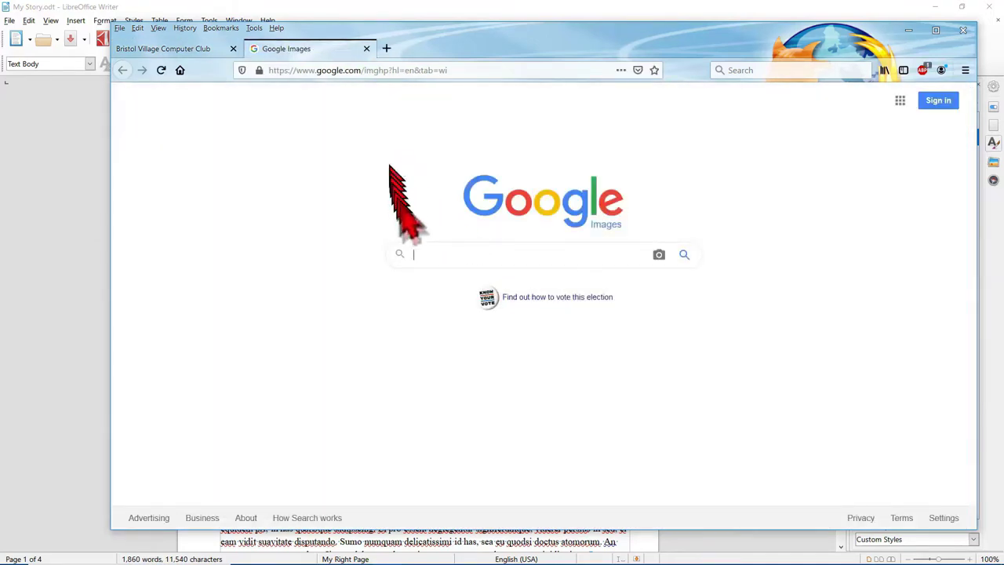
click(446, 254)
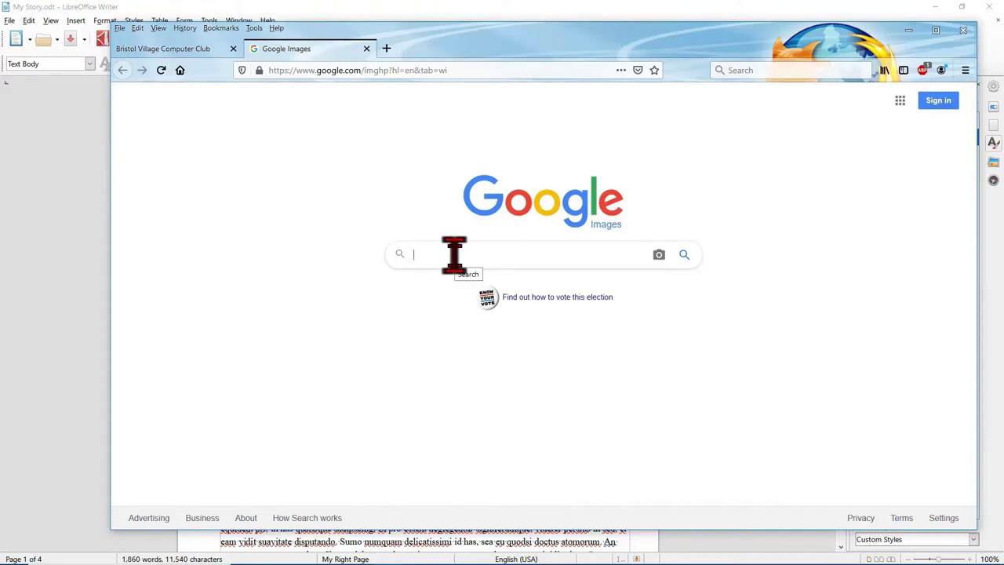
text(tree)
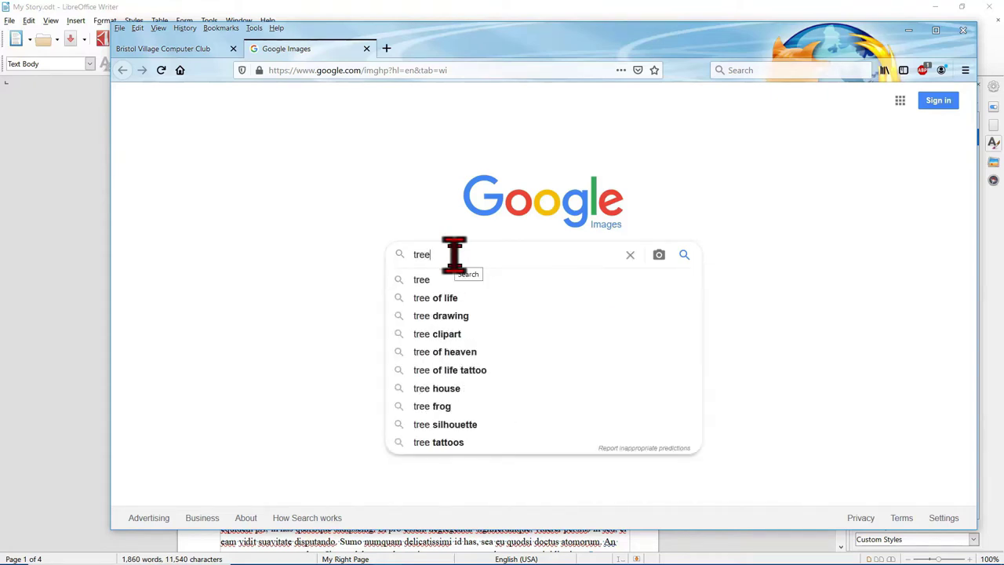
key(Return)
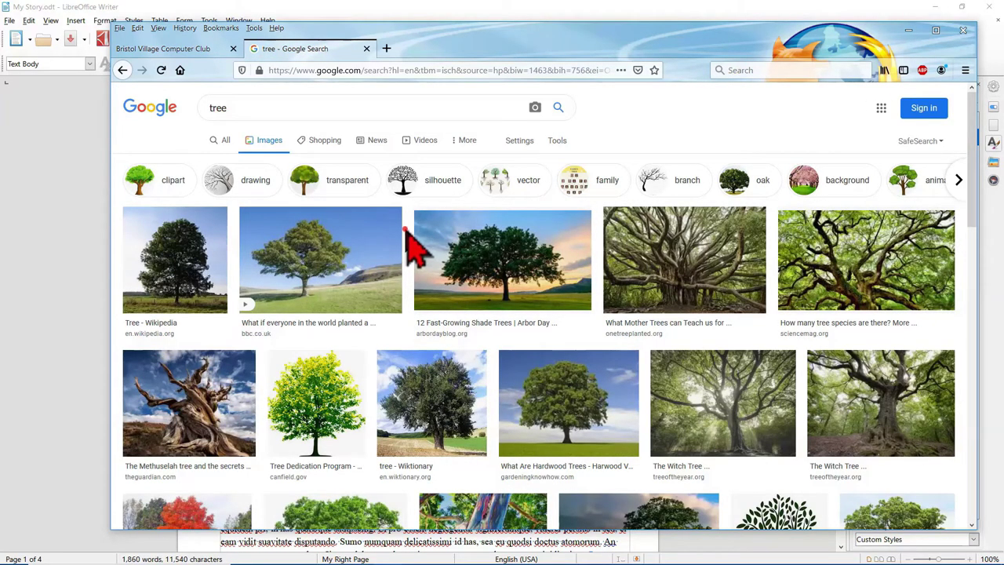
Browse the tree image results, previewing the Tree Leaf Chart picture, and look for related searches
scroll(405, 229, down, 3)
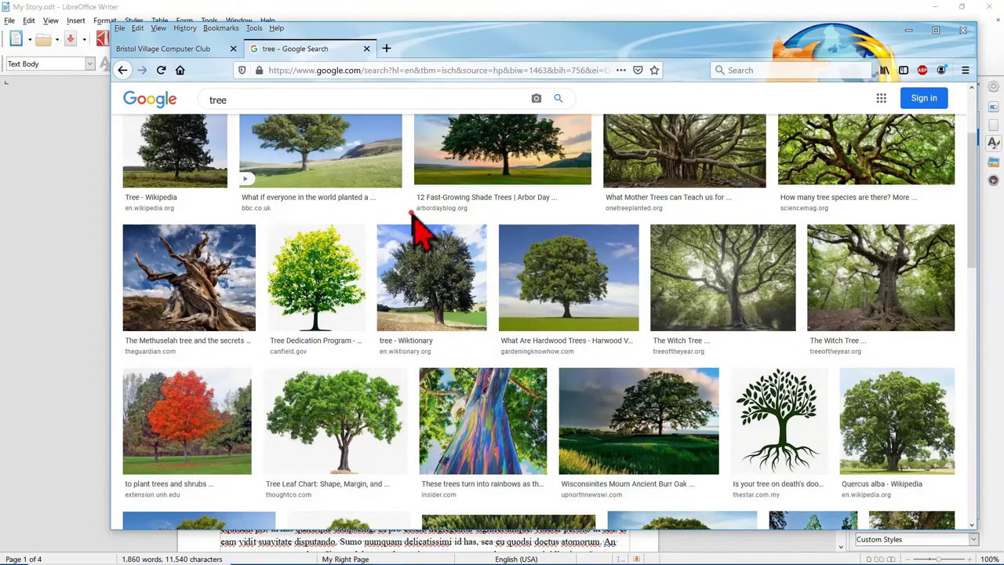
scroll(413, 227, down, 2)
scroll(415, 236, down, 4)
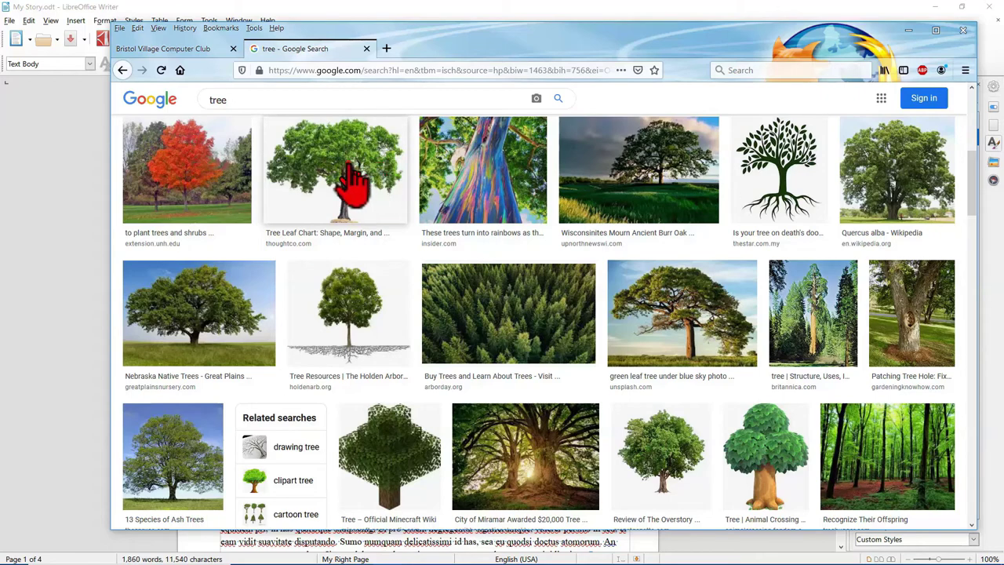
click(352, 177)
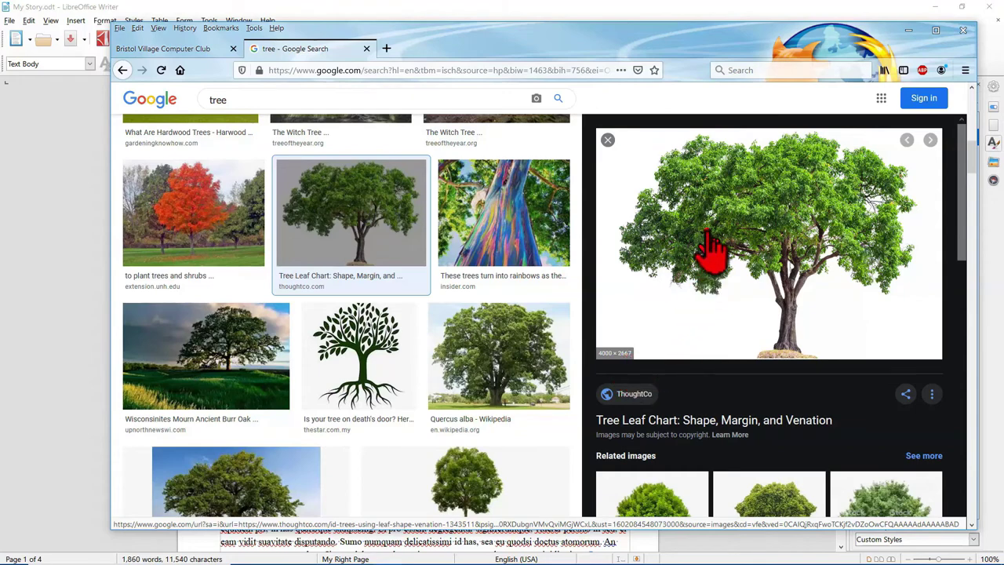
click(607, 139)
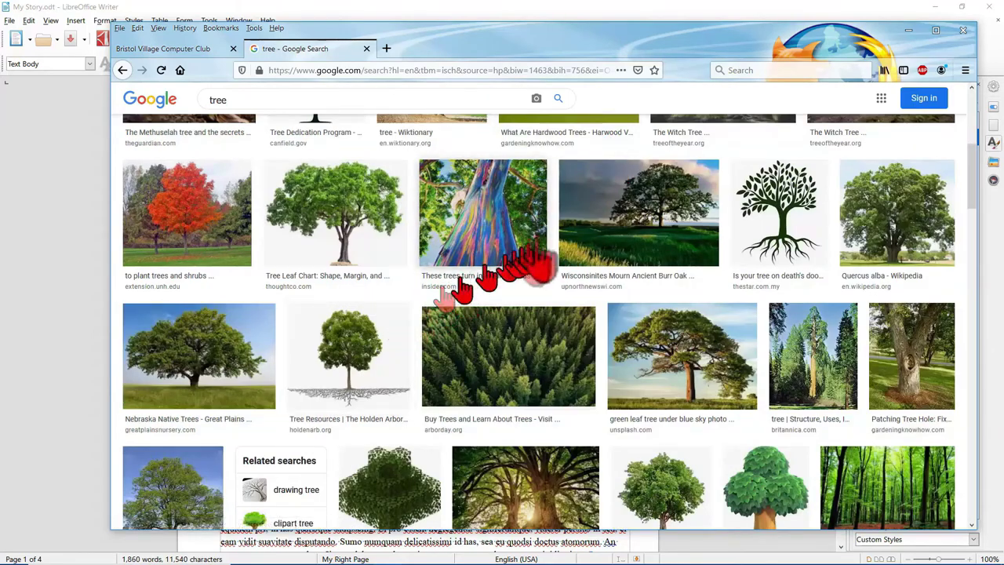
scroll(548, 250, down, 2)
scroll(547, 249, down, 3)
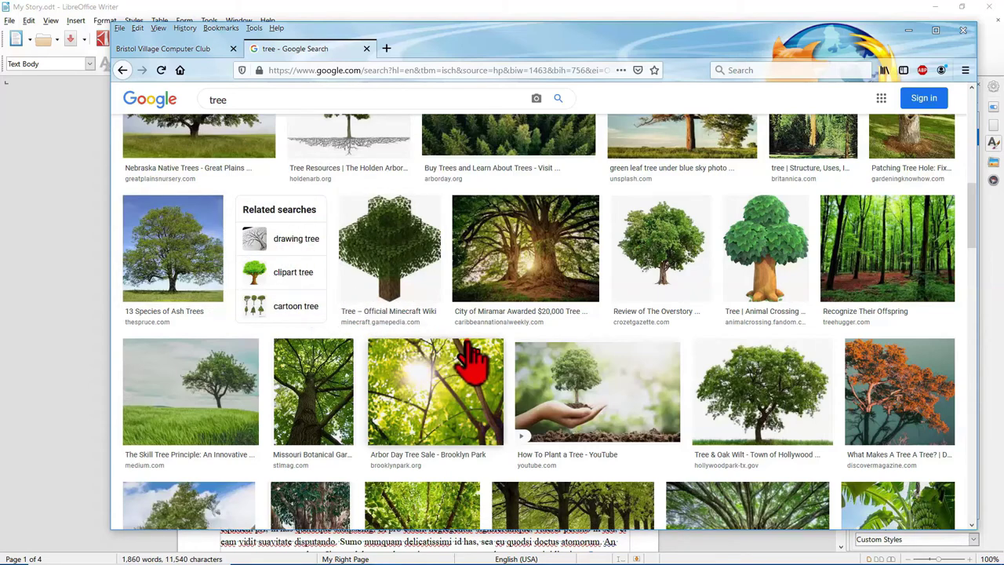
scroll(465, 357, down, 3)
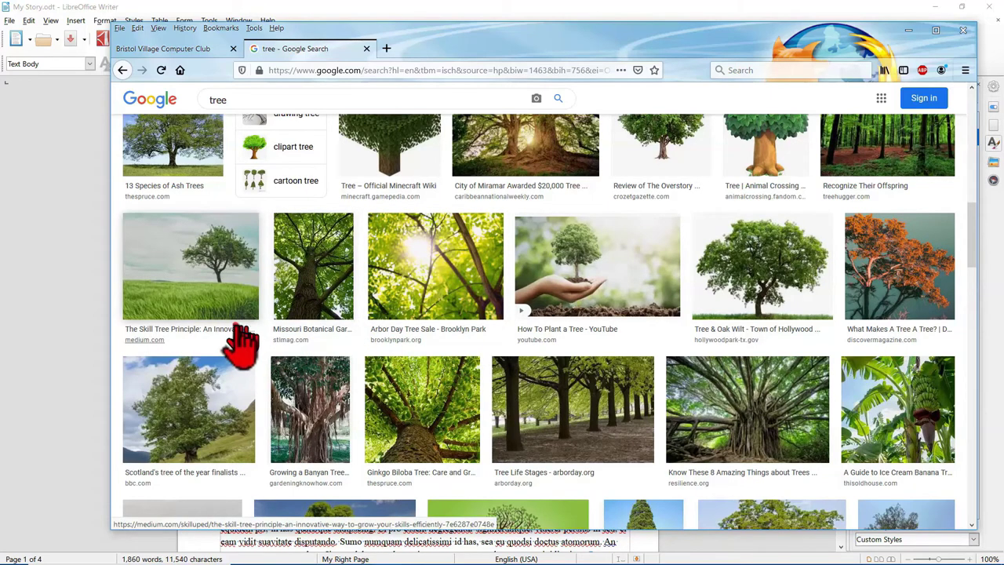
scroll(318, 302, up, 3)
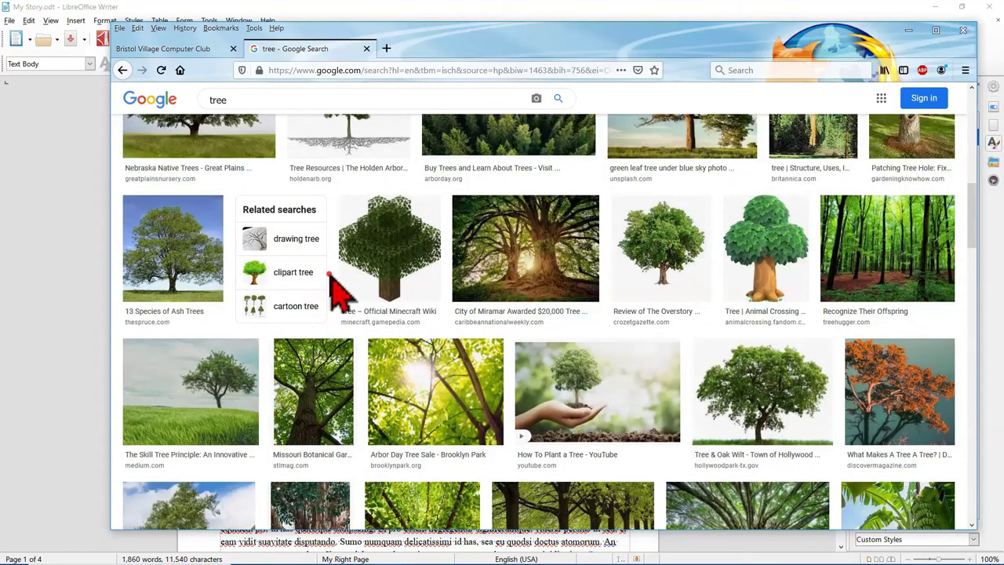
Narrow the results to the related search "cartoon tree" and copy the clipart-library.com green tree image
click(294, 305)
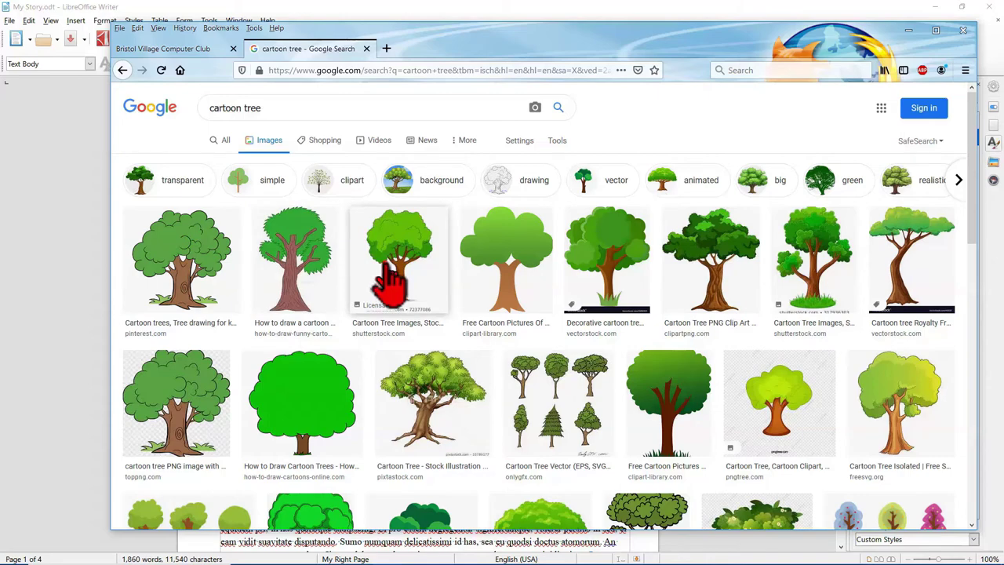
click(506, 270)
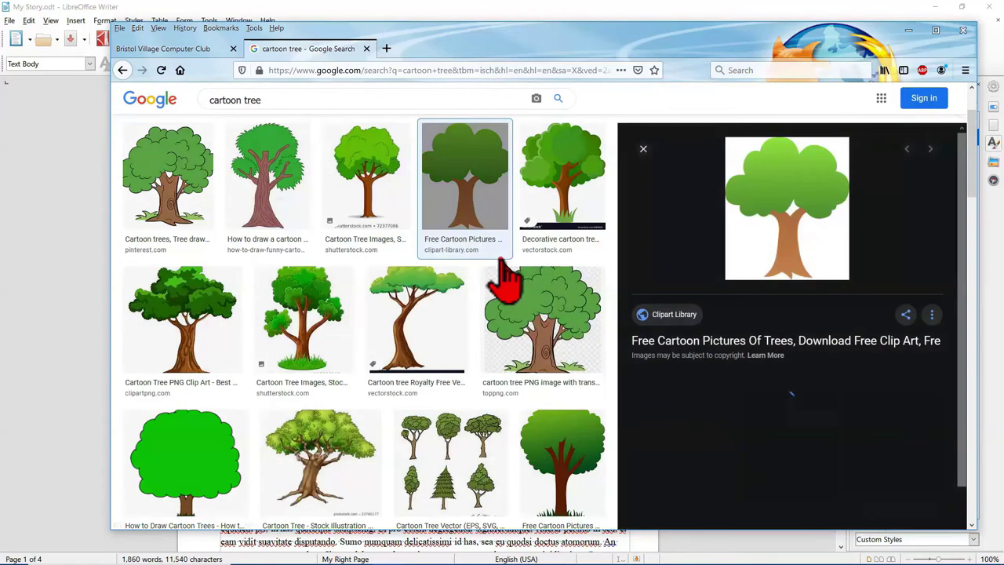
right_click(764, 208)
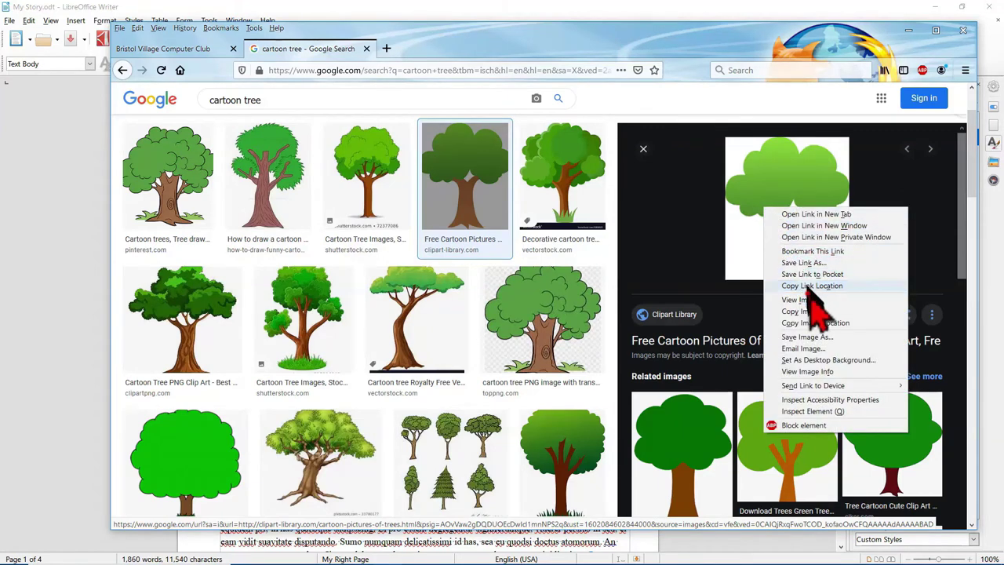
click(808, 311)
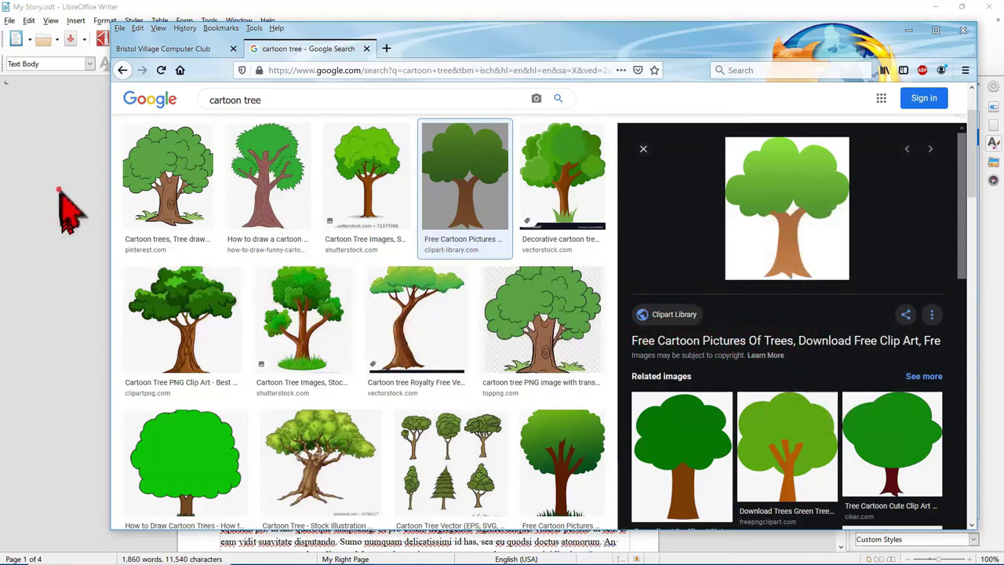
Switch back to the My Story document in LibreOffice Writer and paste the copied tree into the paragraph beginning "Vel altera fierent"
click(303, 9)
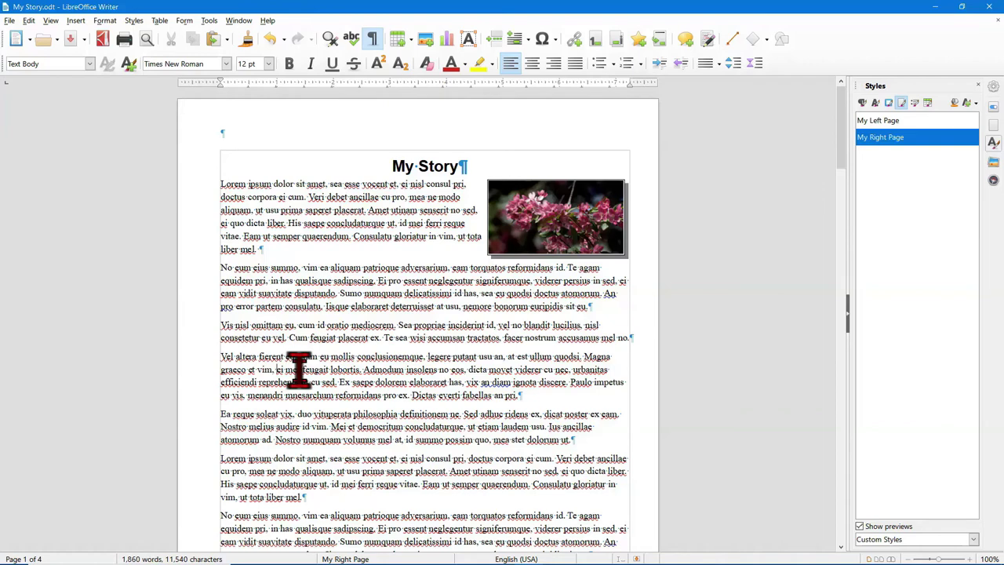
key(ctrl+v)
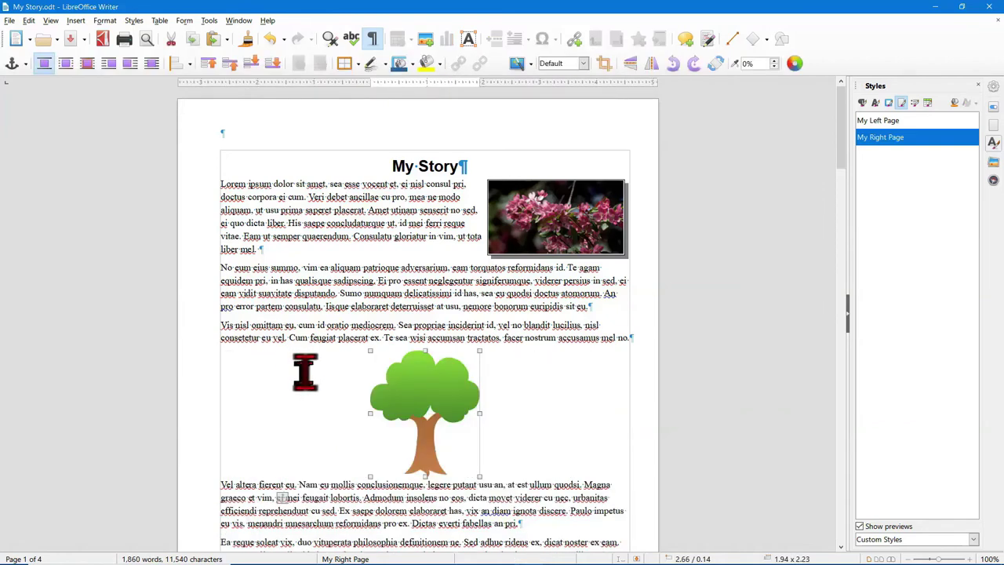
Set the tree image's width to 1.25" with its ratio kept, anchor it to paragraph, and position it horizontally Left
double_click(421, 389)
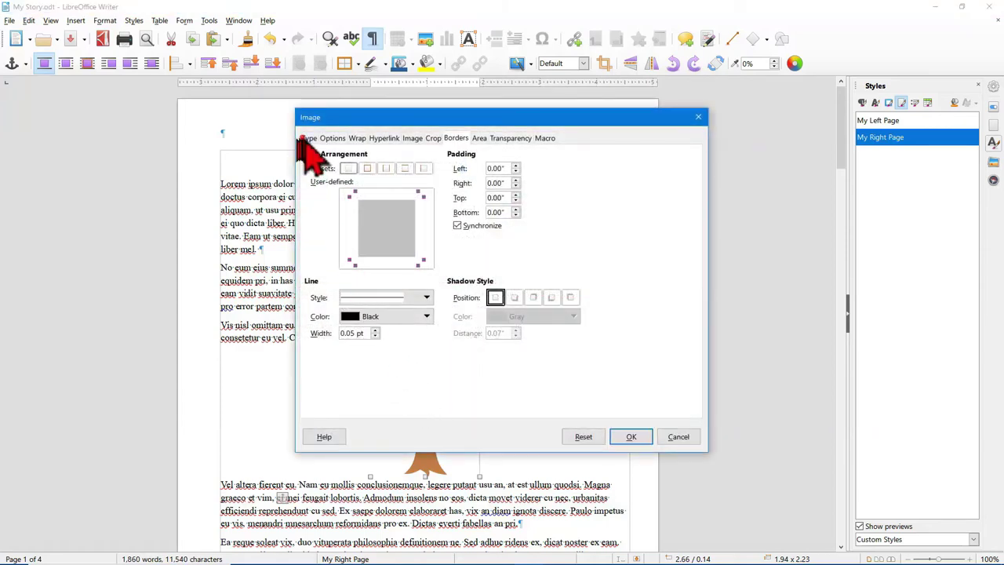
click(307, 138)
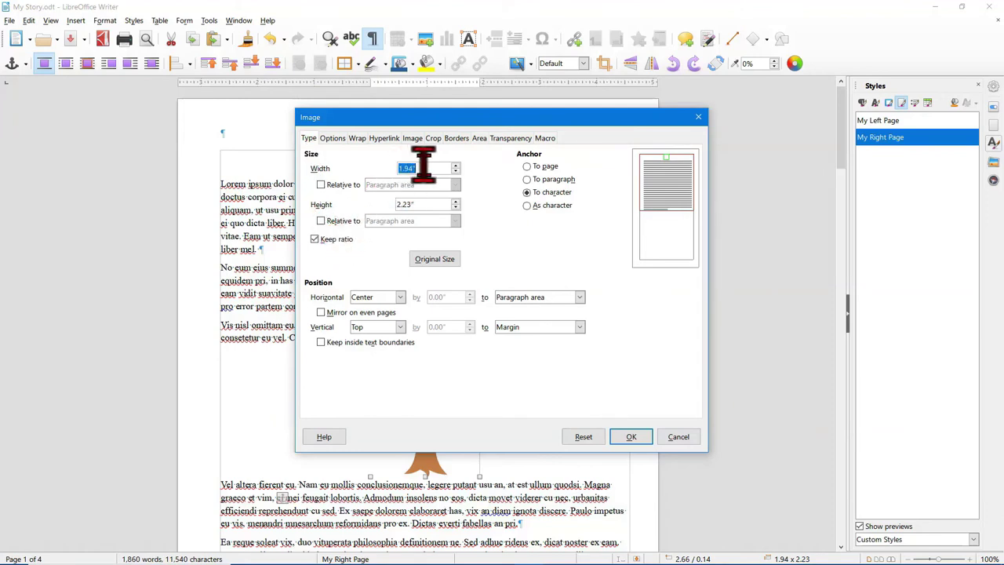
drag(423, 166, 386, 174)
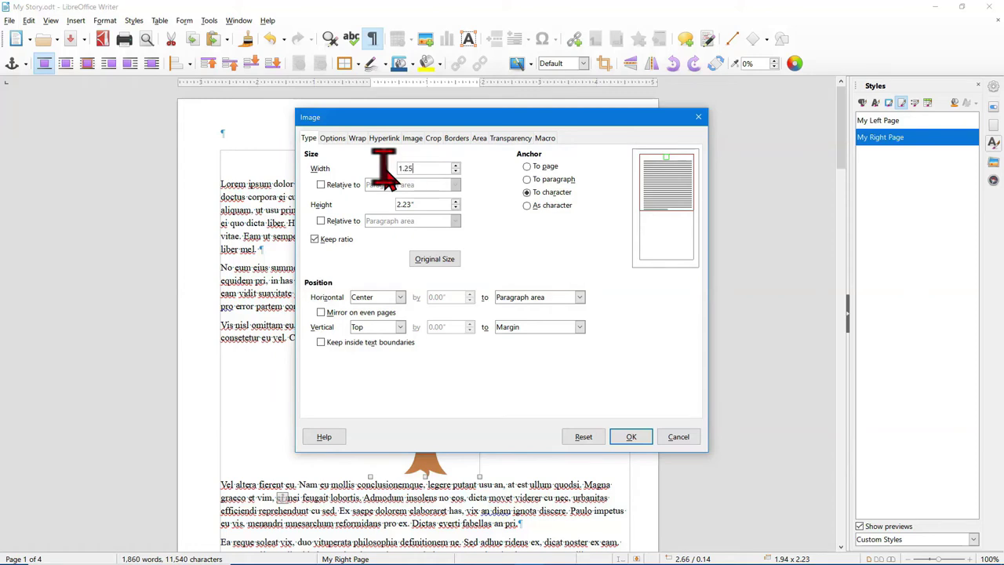
text(1.25)
click(525, 179)
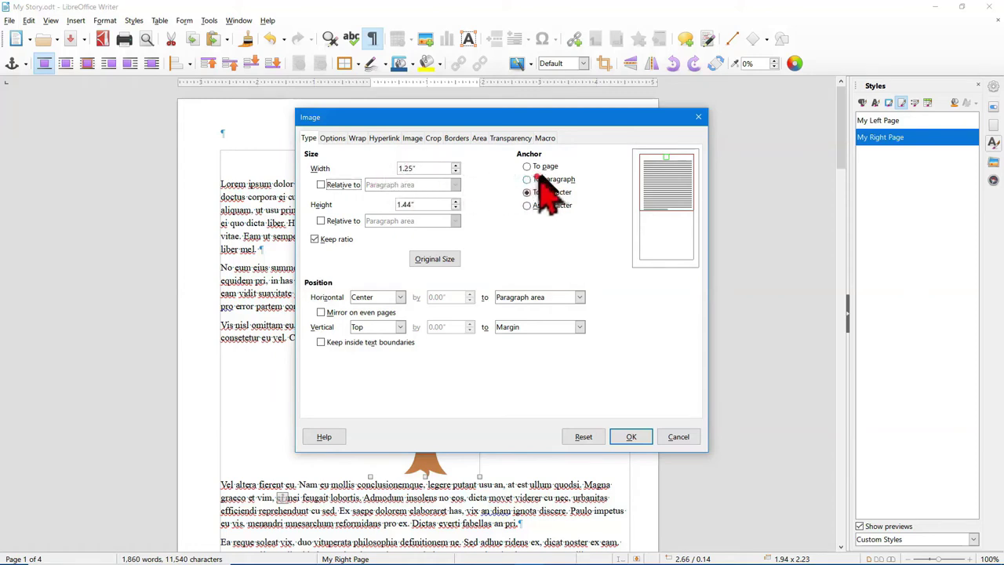
click(401, 297)
click(376, 311)
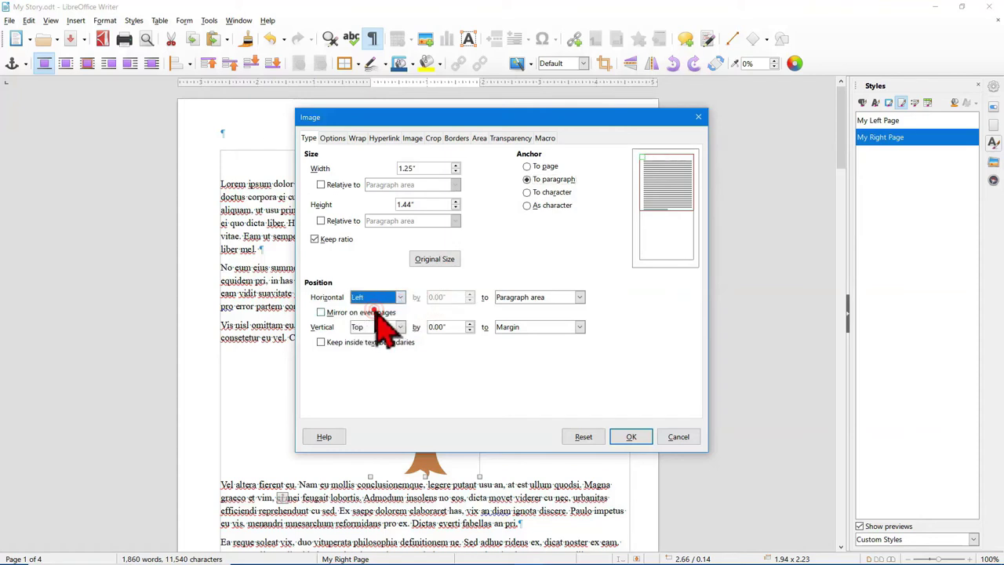
Set the tree image's text wrap to After with 0.02" spacing on all four sides
click(357, 139)
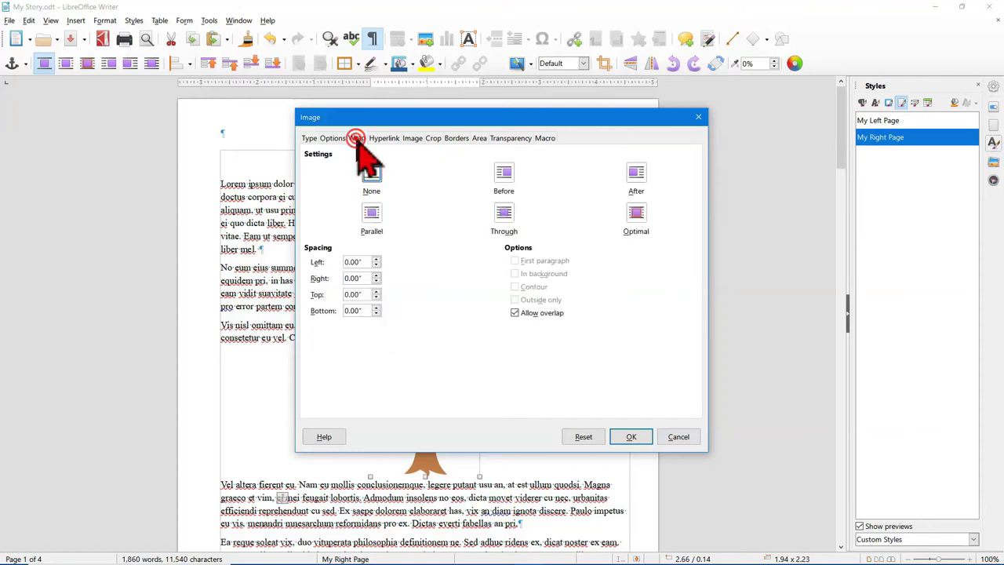
click(632, 174)
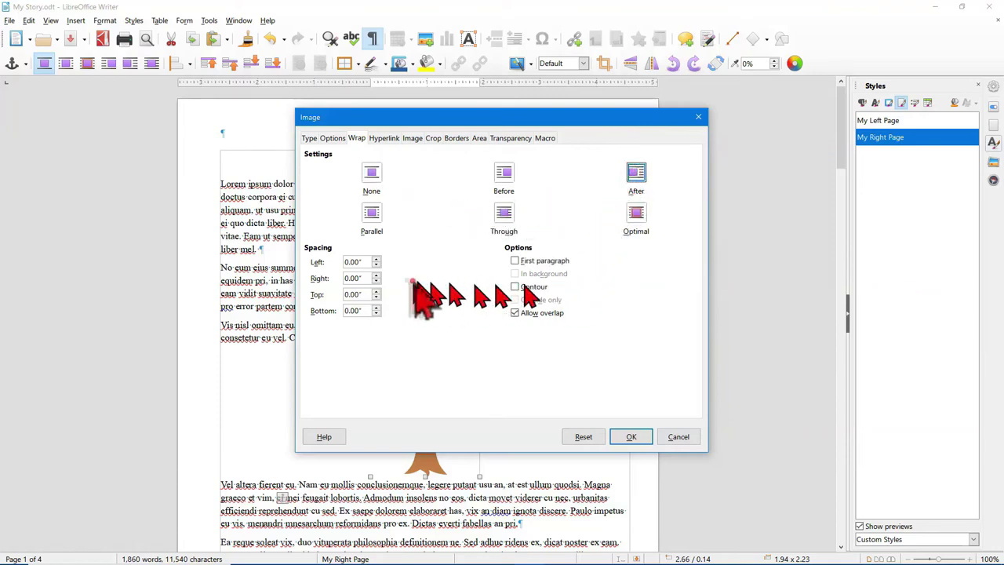
click(375, 259)
click(376, 276)
click(375, 291)
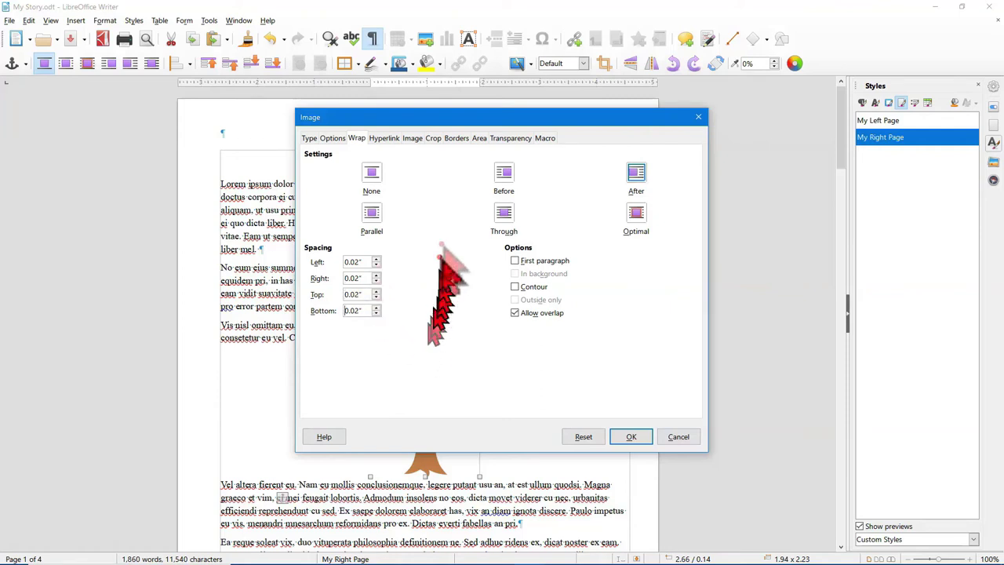
Give the tree image a thin black box border with 0.02" padding and a gray lower-right shadow, and apply the image settings
click(457, 138)
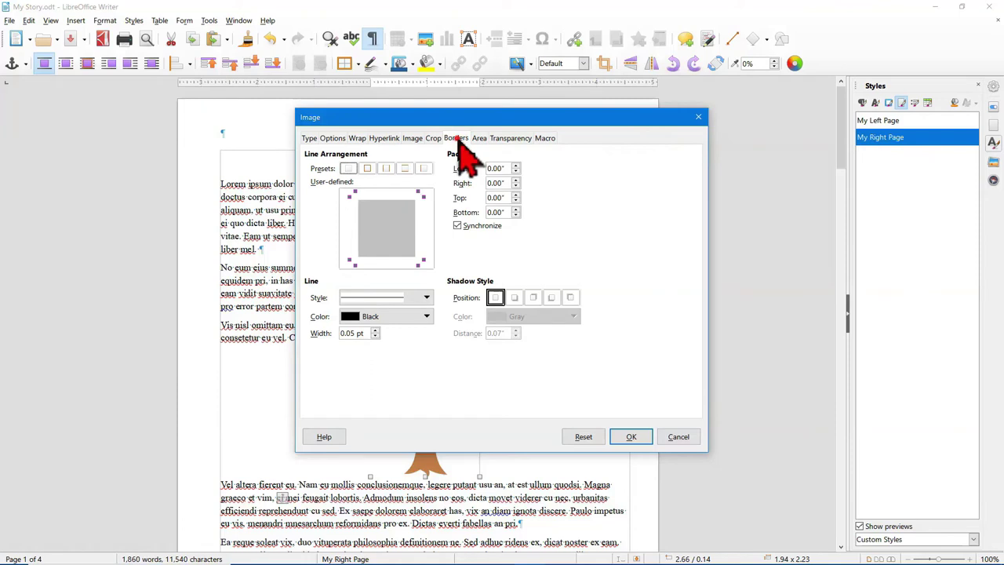
click(368, 168)
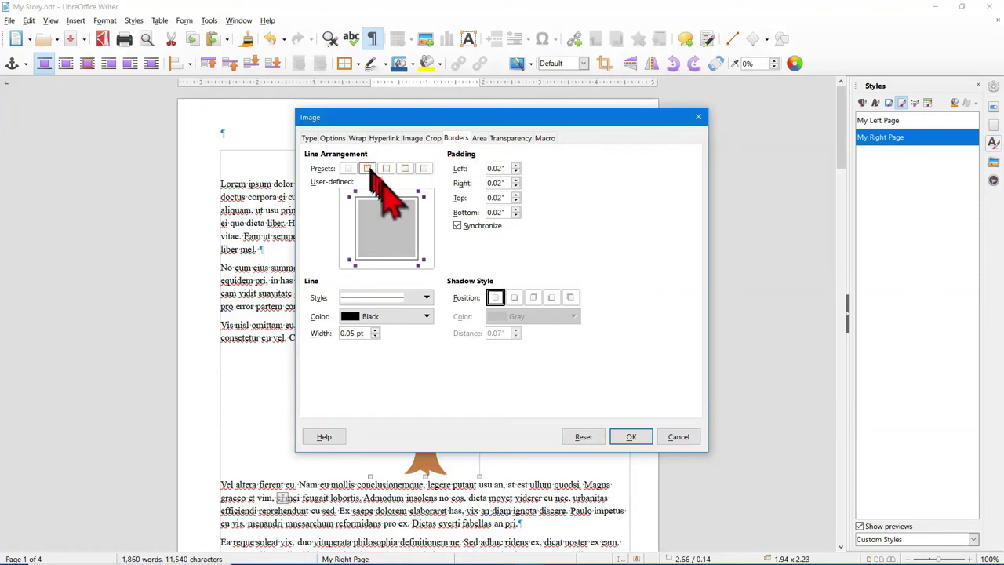
click(513, 298)
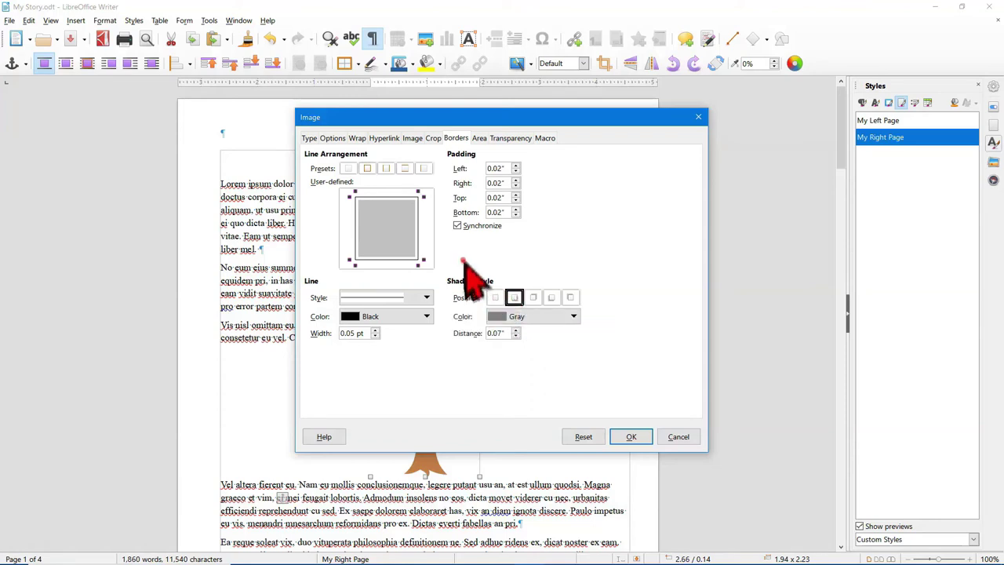
click(427, 297)
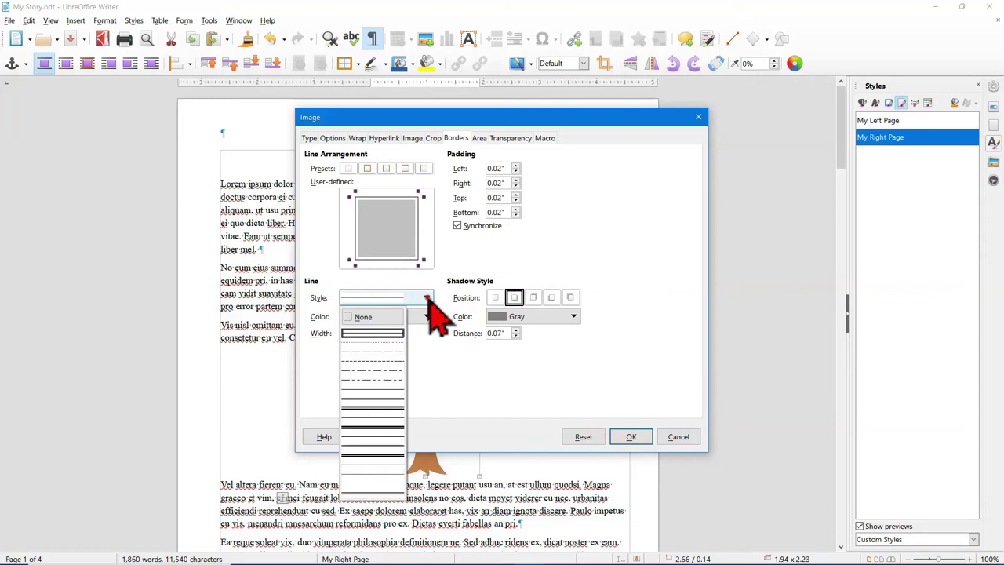
click(441, 299)
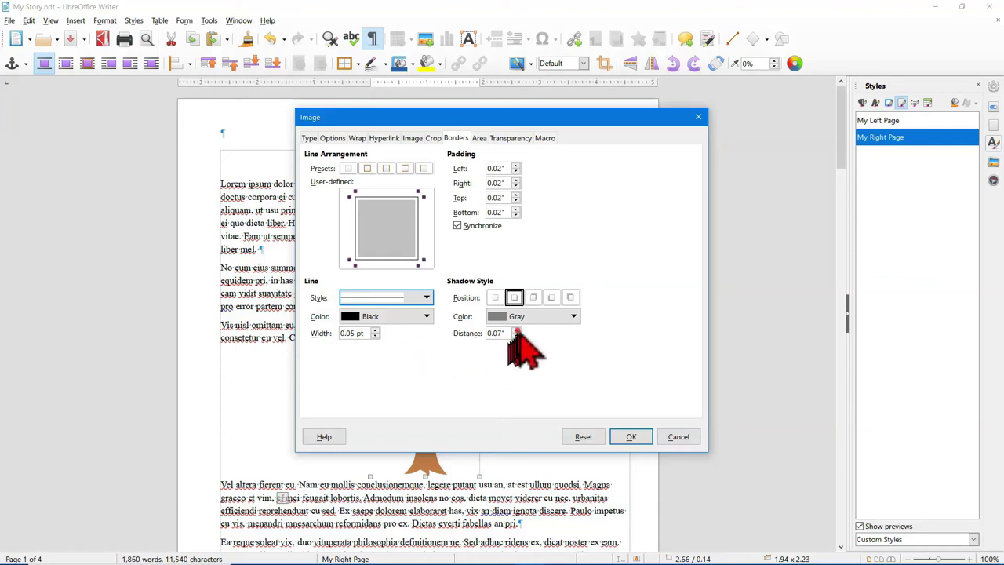
click(570, 318)
click(548, 316)
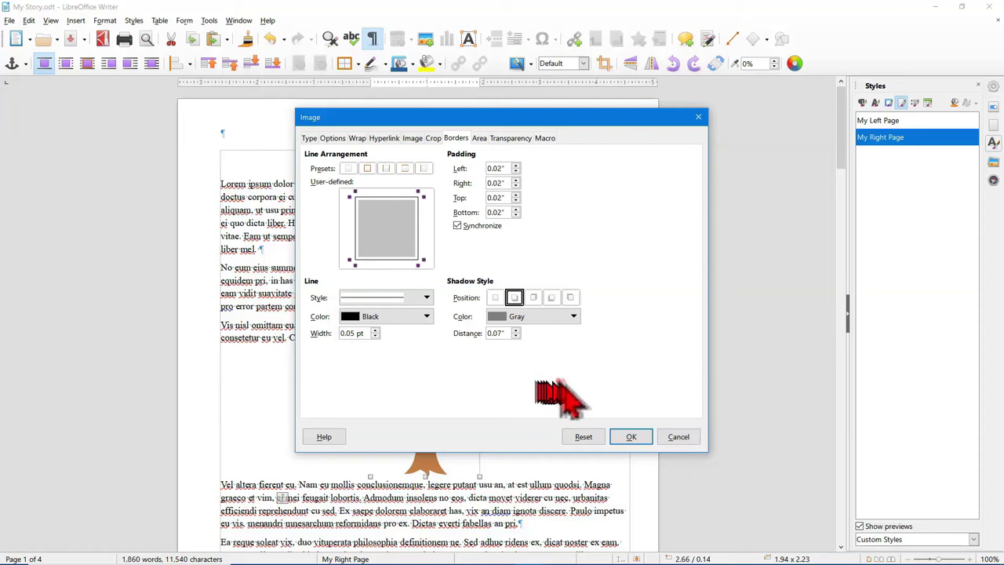
click(631, 437)
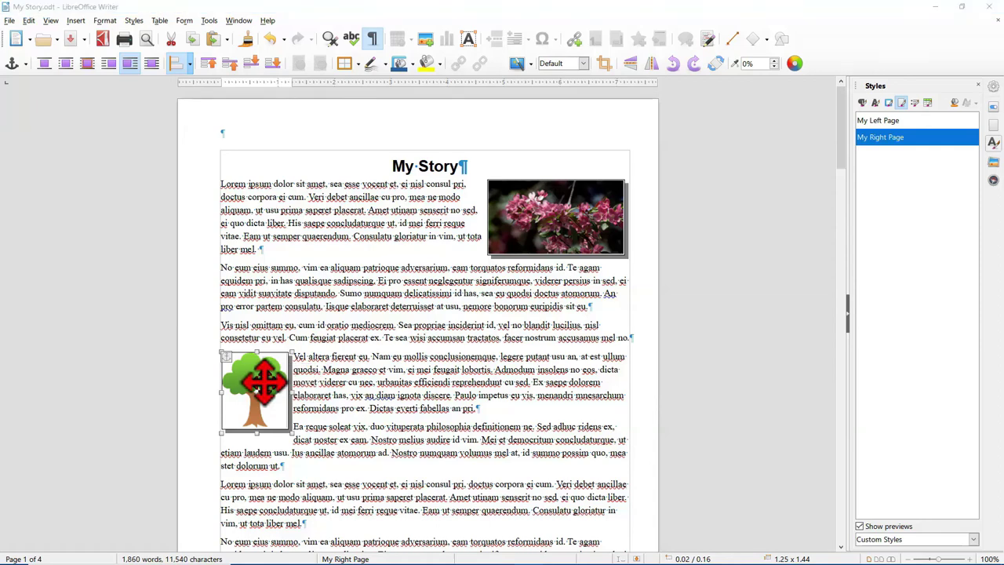
Increase the tree image's right wrap spacing to 0.18" and apply it
double_click(265, 381)
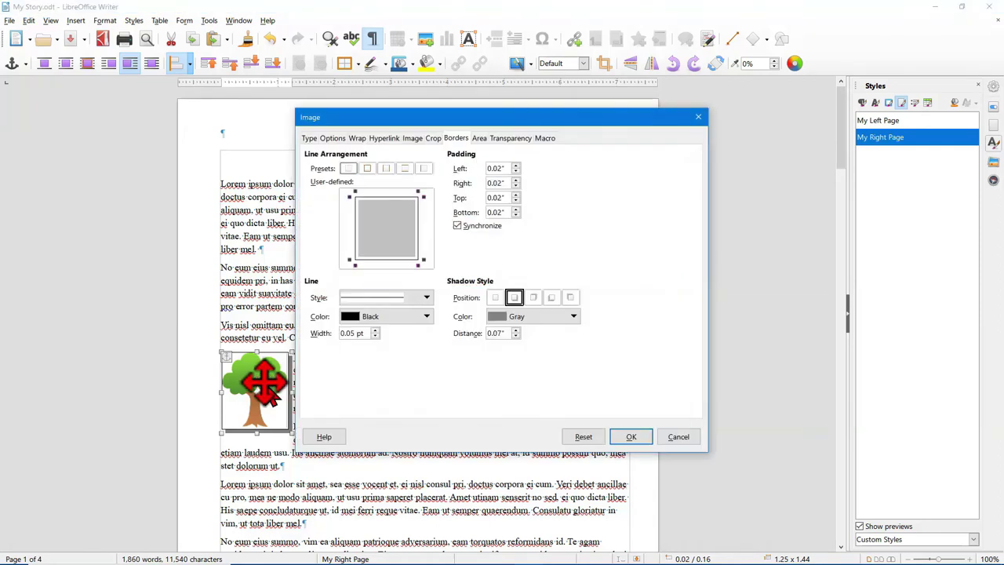
click(369, 210)
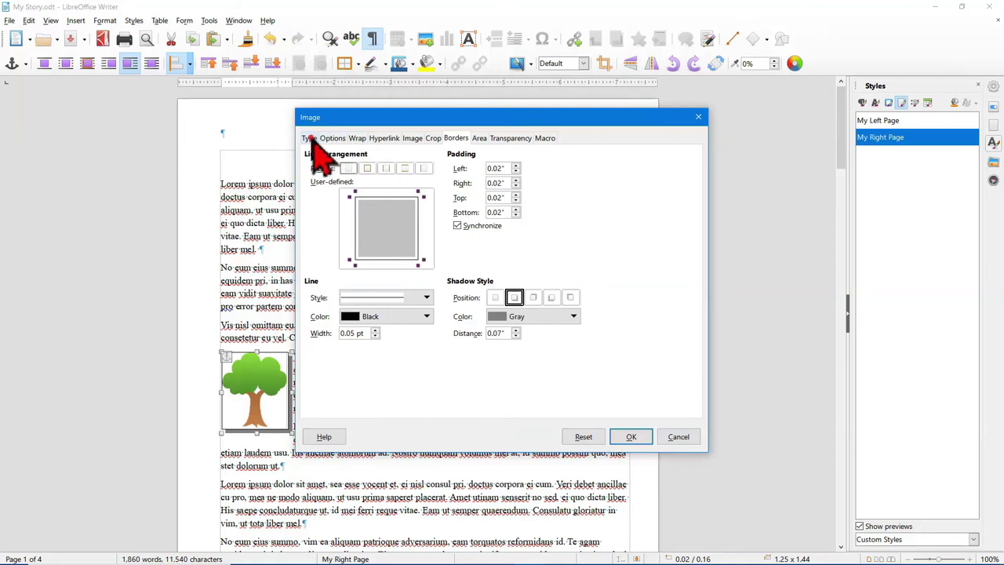
click(356, 138)
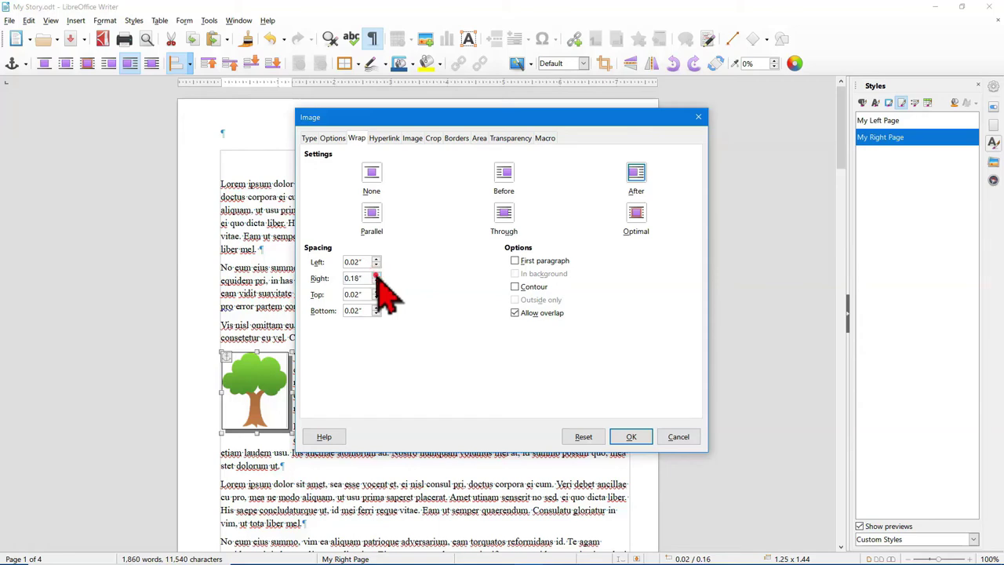
click(629, 439)
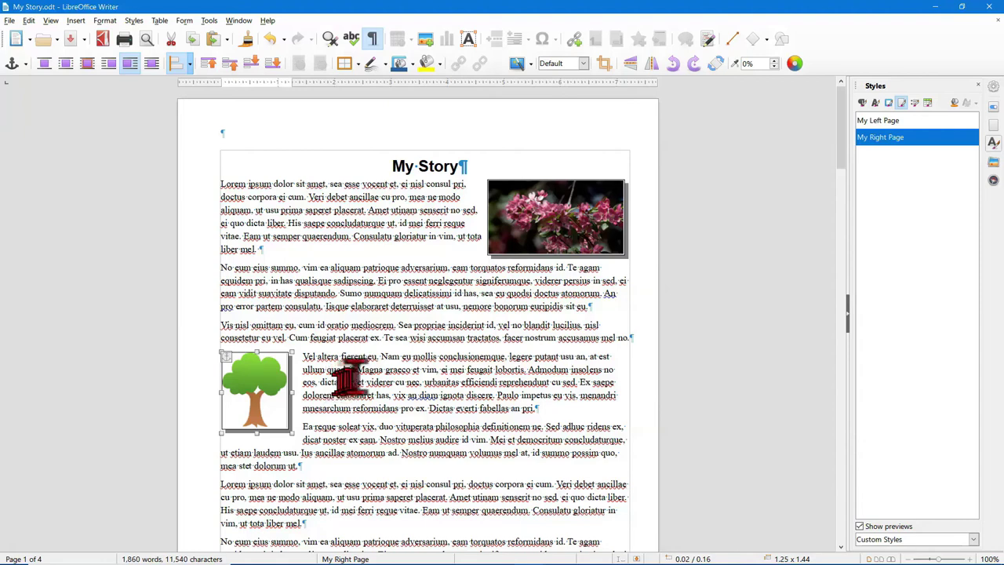
Set the flower image's border padding to a synchronized 0.12" on all sides and apply it
click(525, 227)
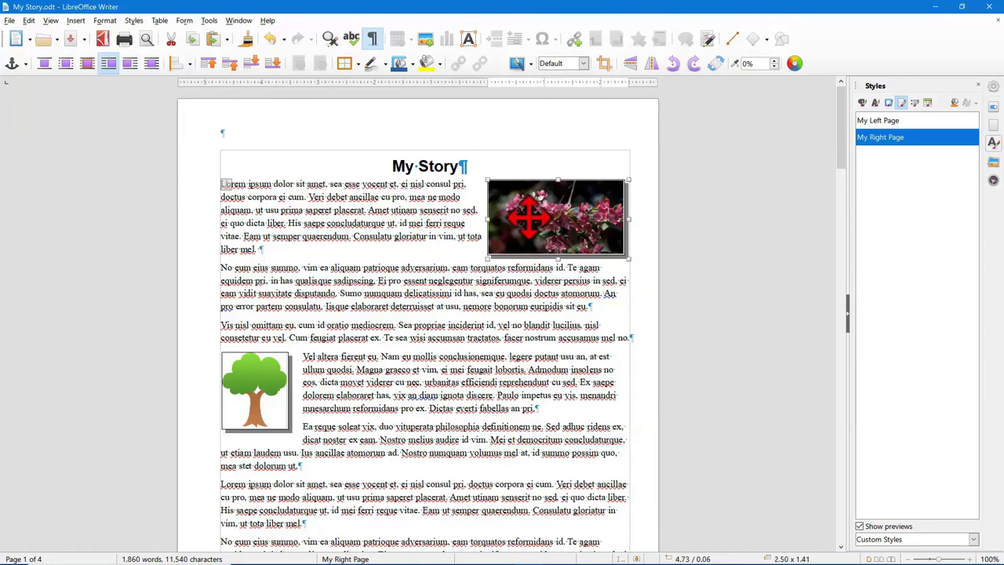
double_click(528, 217)
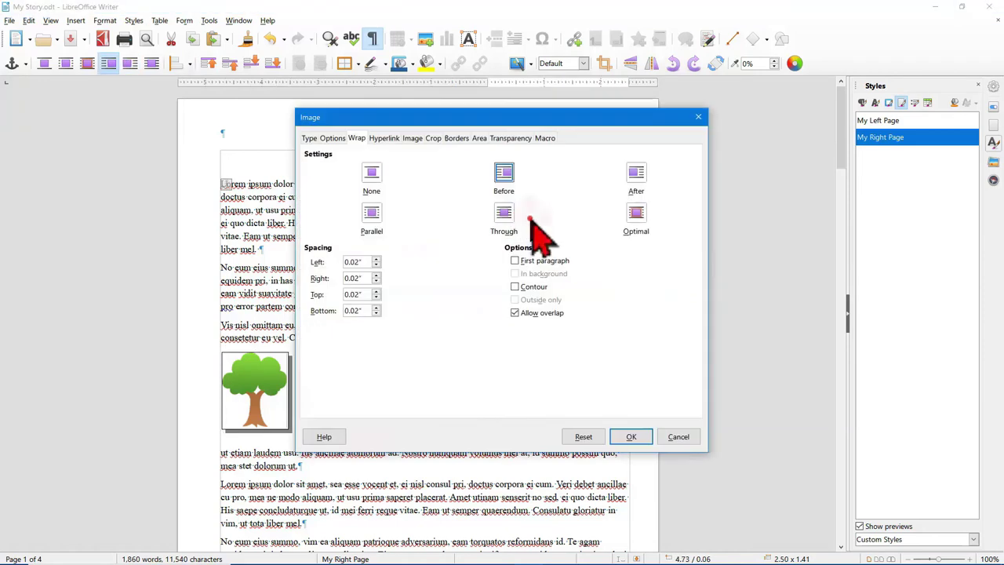
click(457, 138)
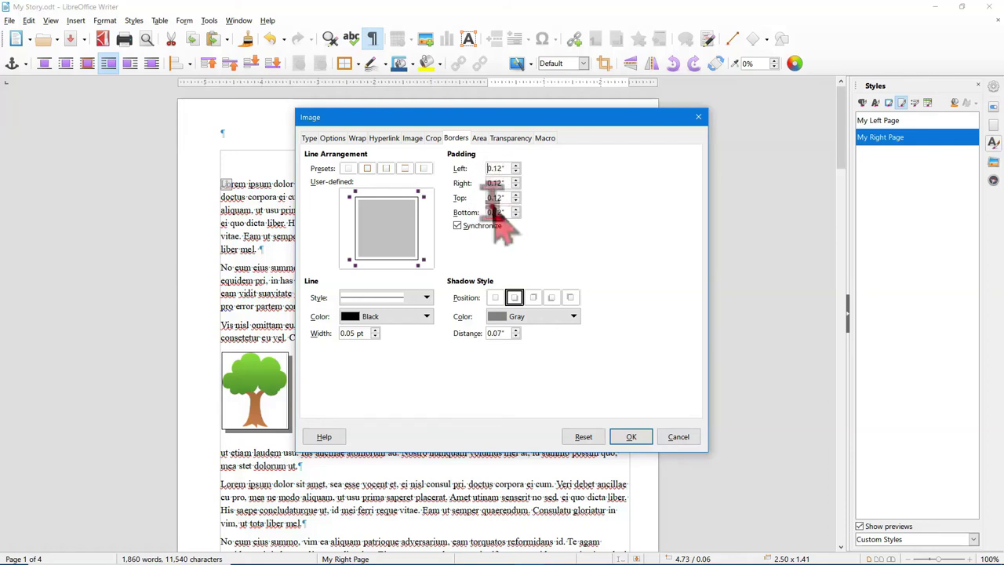
click(458, 226)
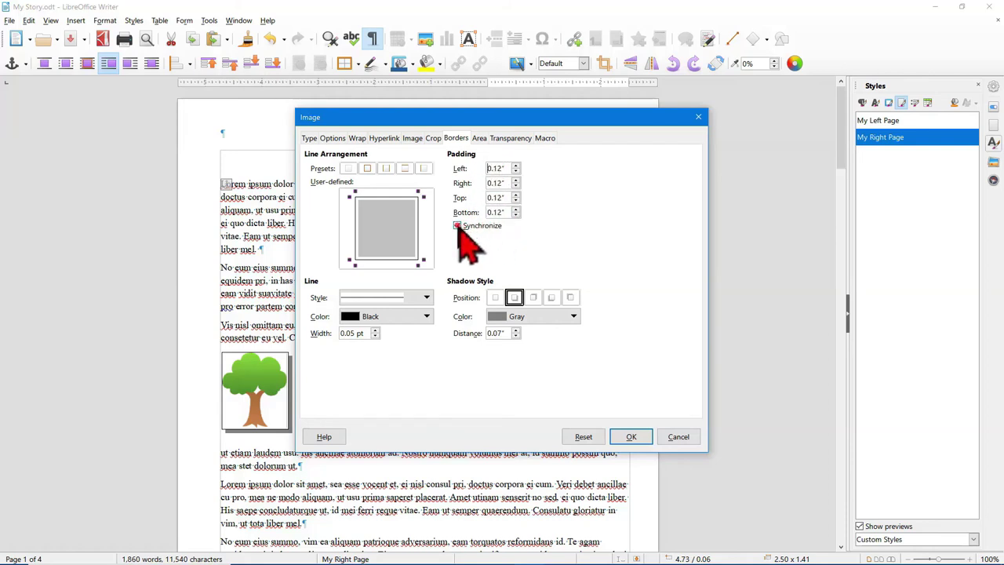
click(457, 226)
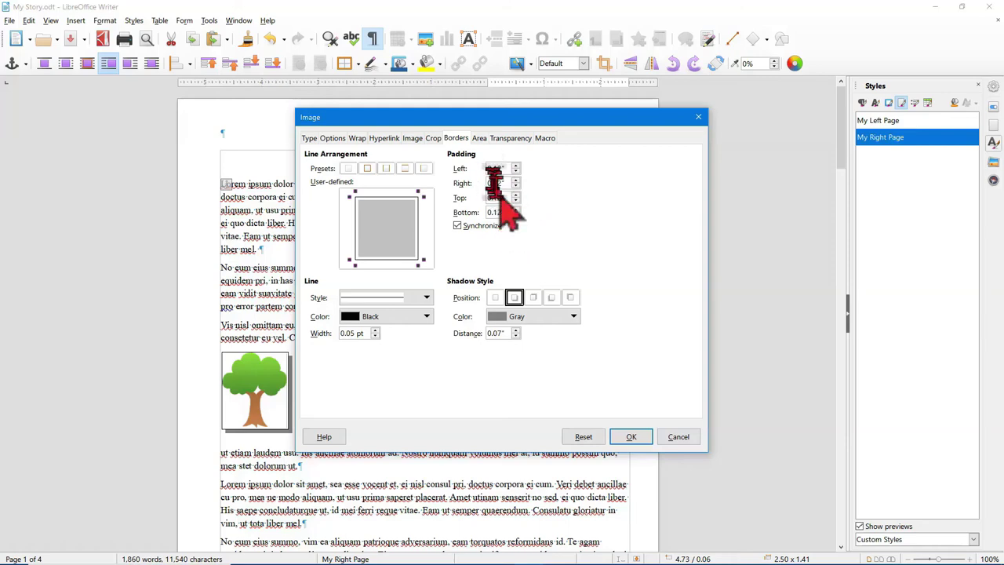
click(630, 436)
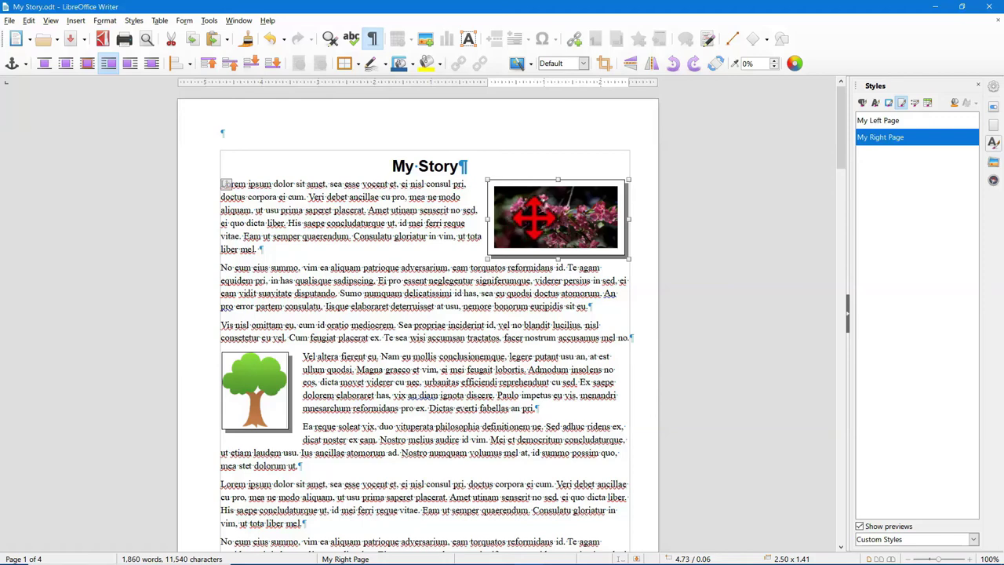
drag(534, 218, 400, 288)
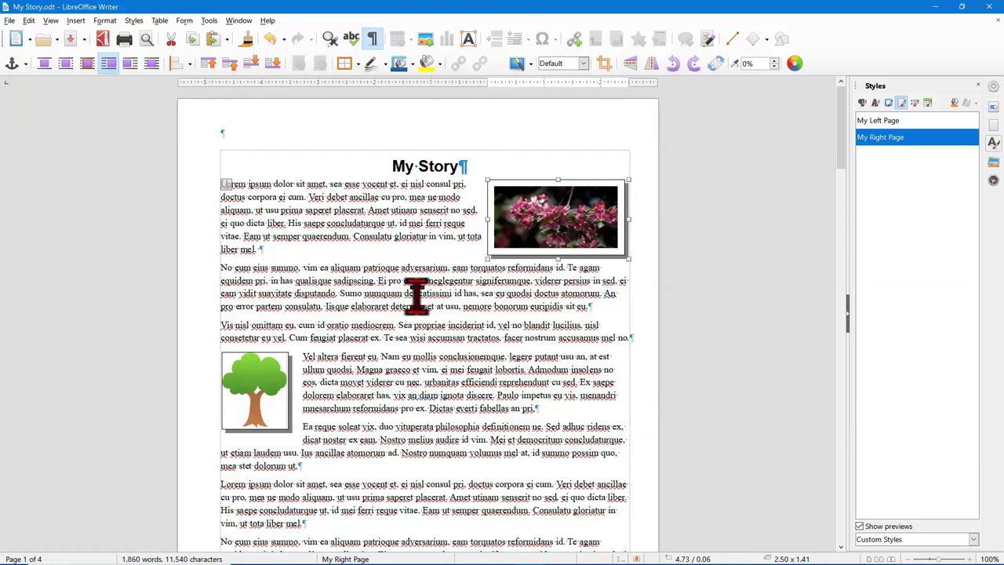
click(416, 294)
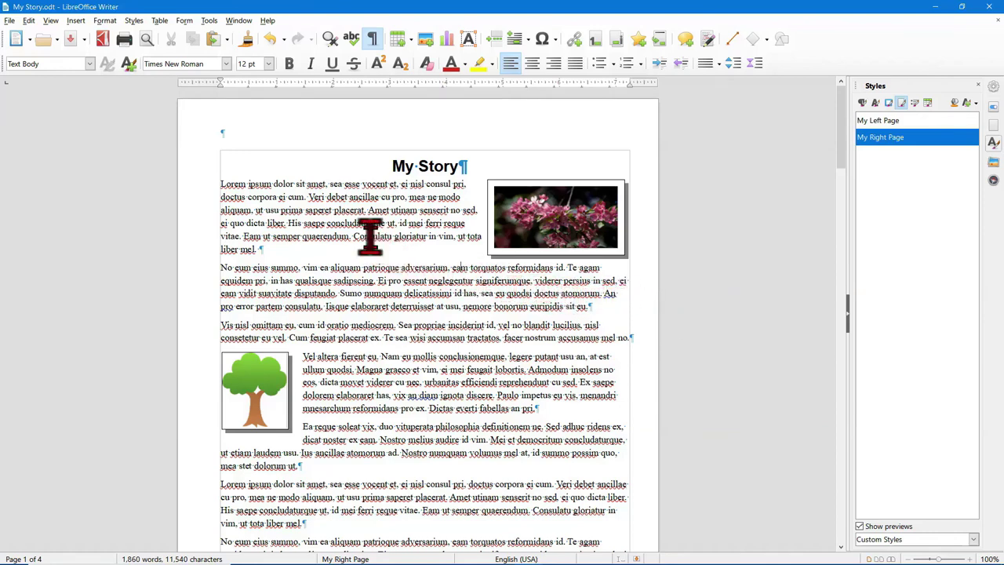
scroll(409, 229, down, 1)
scroll(411, 235, up, 1)
Review the flower image's wrap spacing and its size, anchor and position settings
click(522, 220)
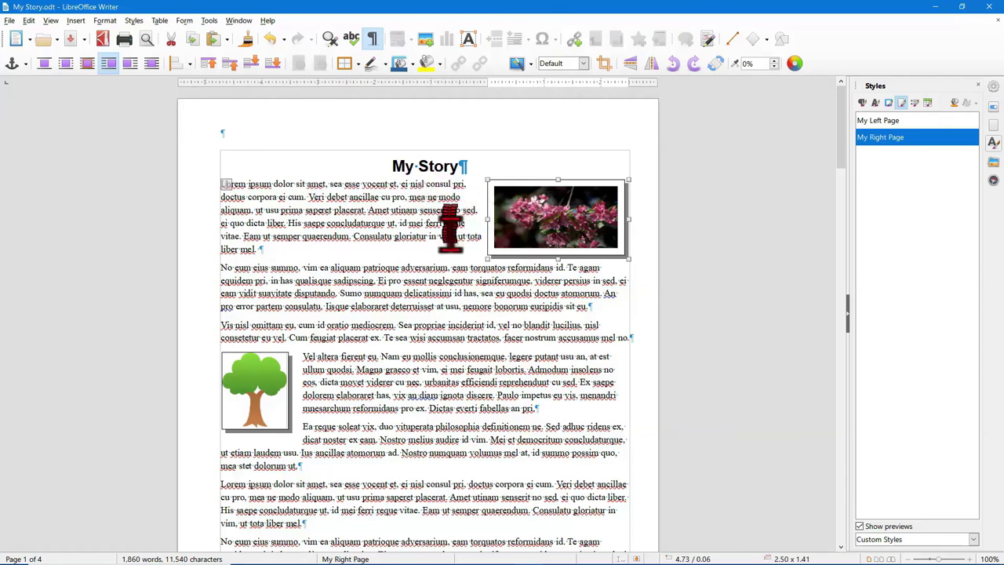
double_click(517, 218)
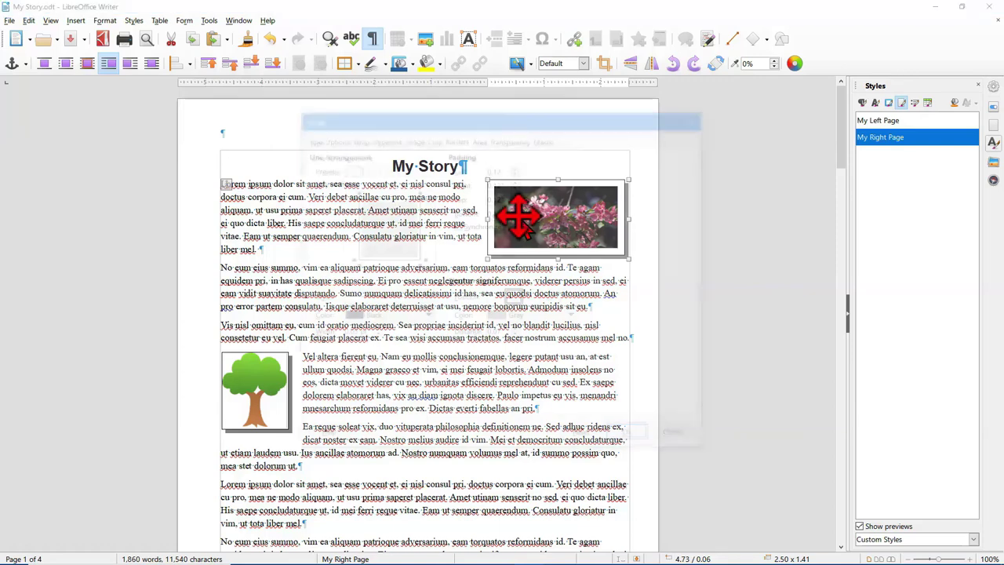
click(359, 138)
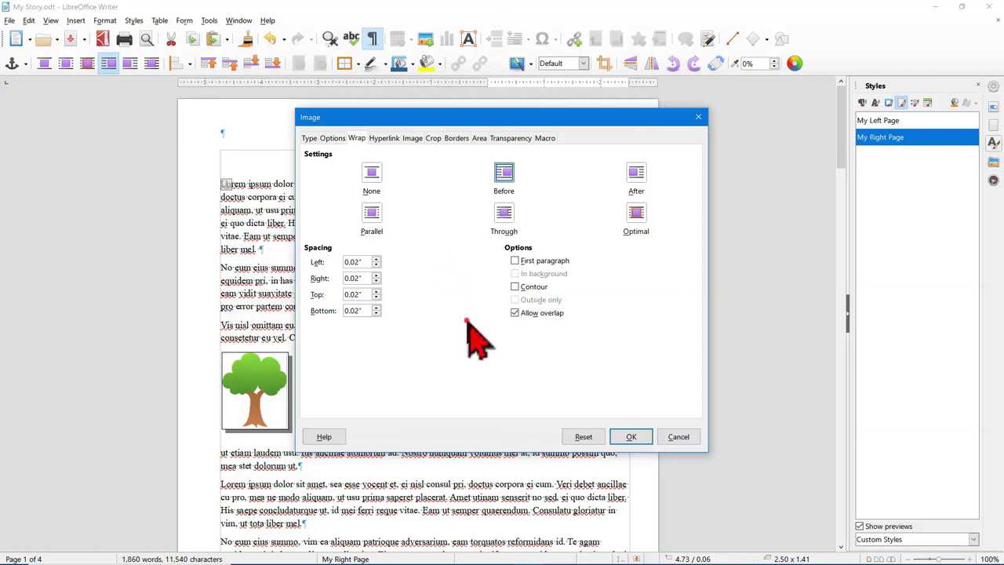
click(309, 138)
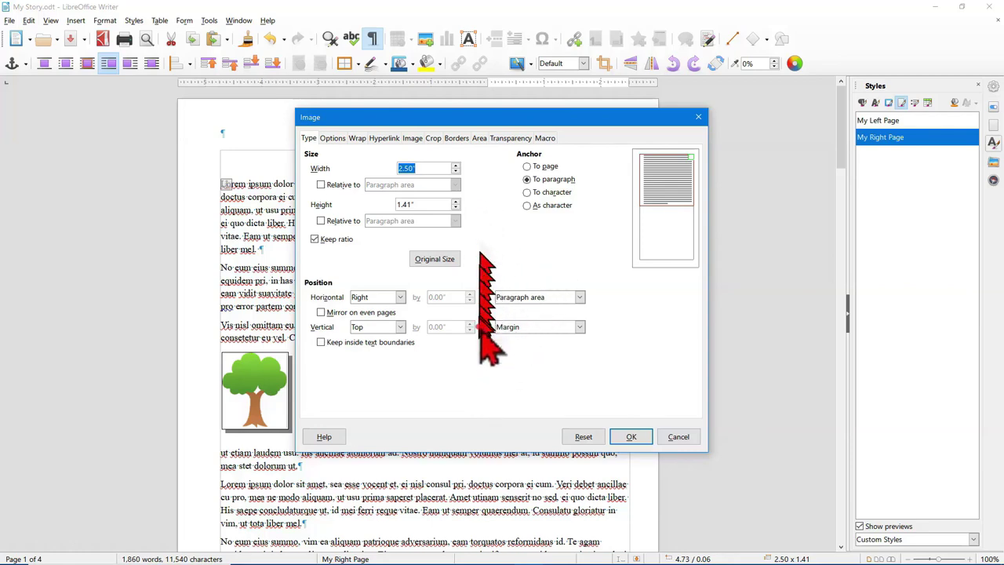
click(627, 436)
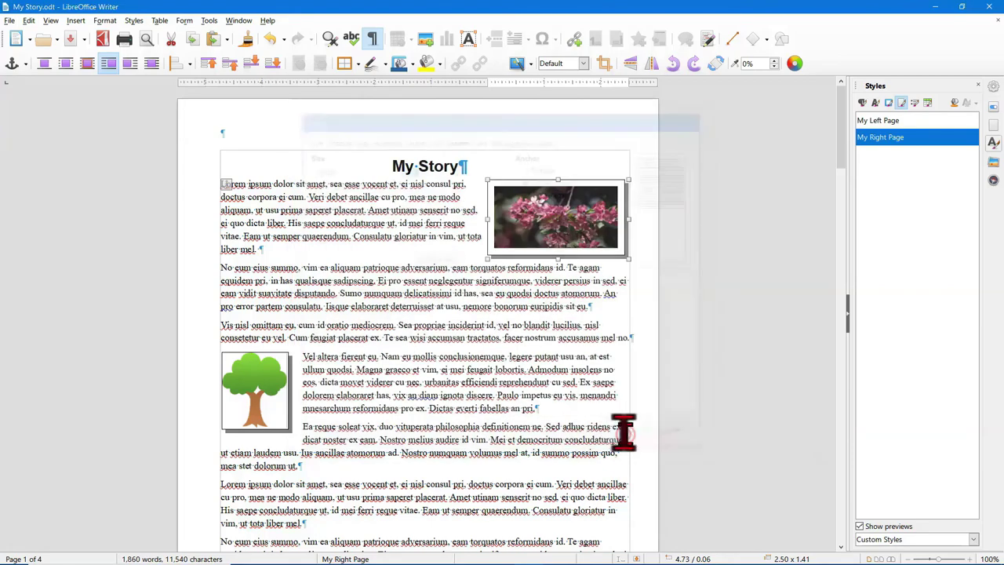